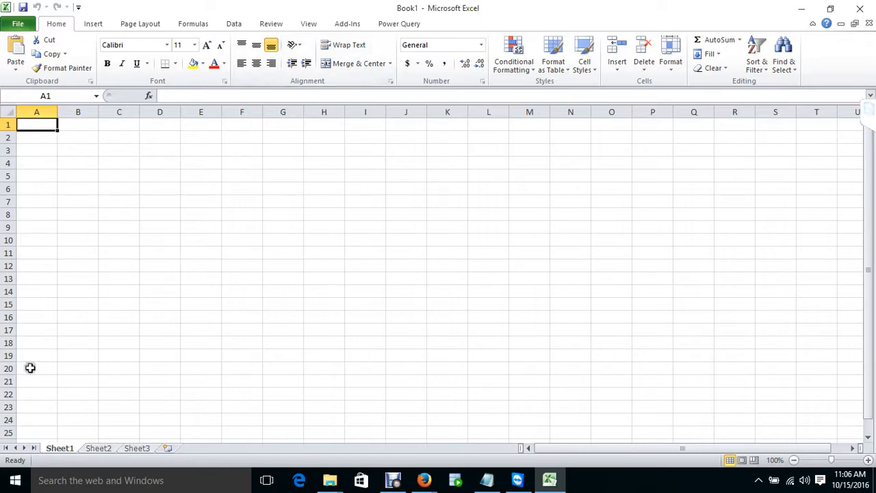
click(93, 28)
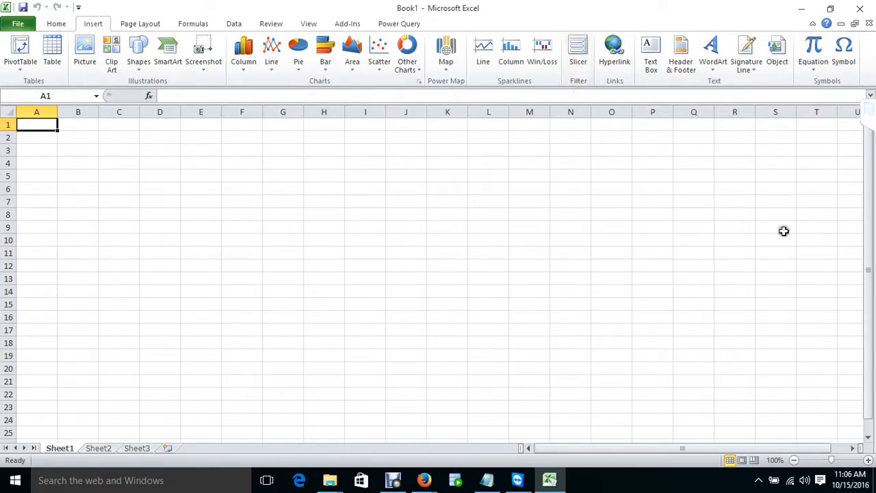
click(581, 73)
scroll(106, 134, up, 6)
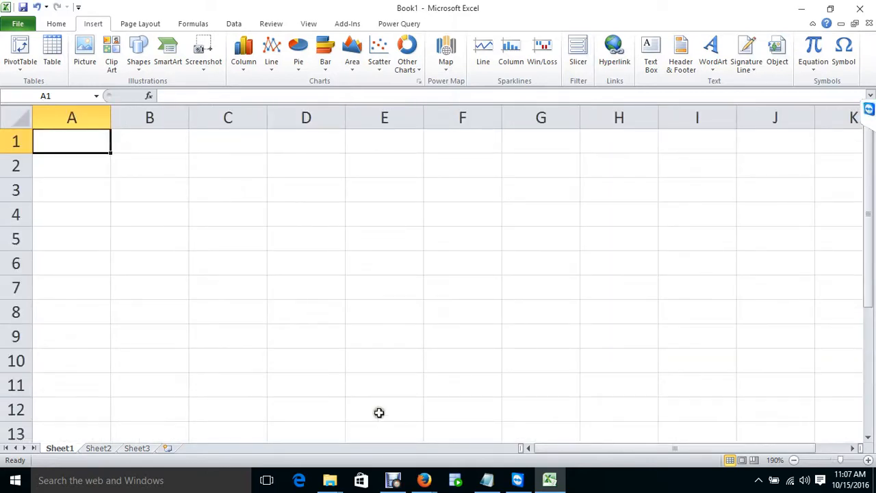
- Open the Attendence K4 workbook from the 01. Attendence folder inside 00. Institute Management Stuff on the Software (E:) drive
mouse_move(505, 488)
key(super+d)
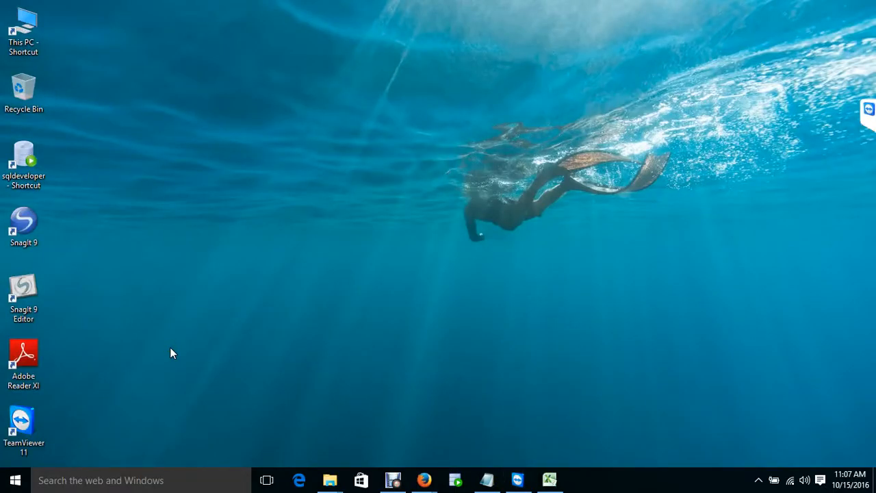
key(super+e)
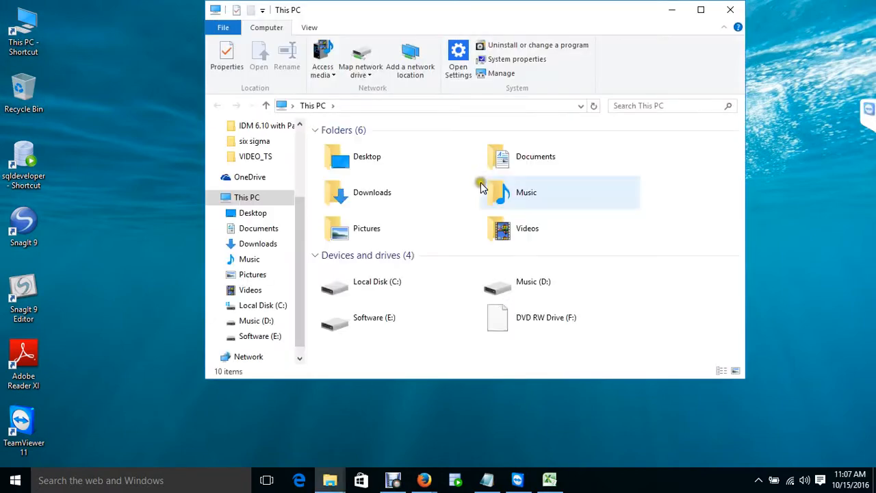
click(376, 323)
double_click(376, 323)
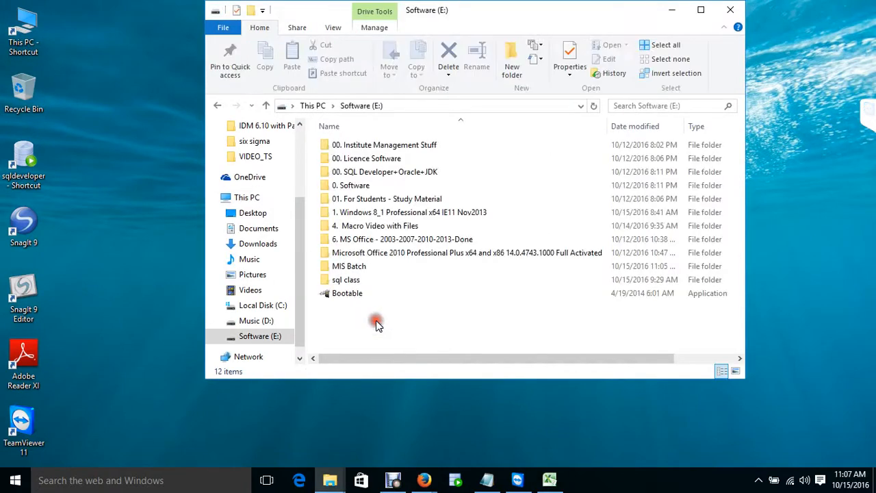
double_click(408, 144)
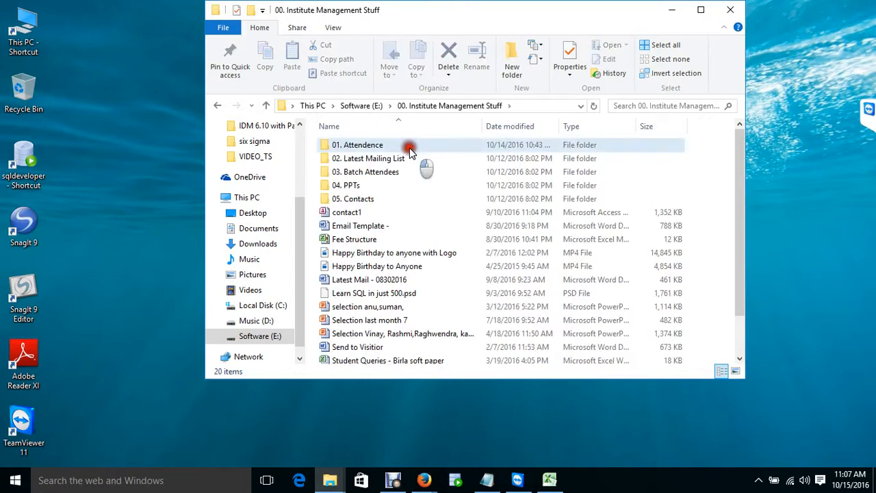
double_click(409, 147)
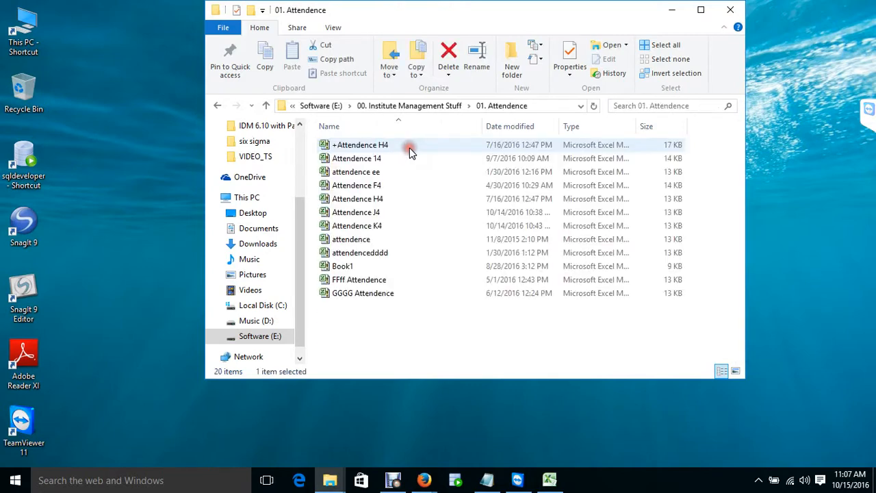
double_click(404, 226)
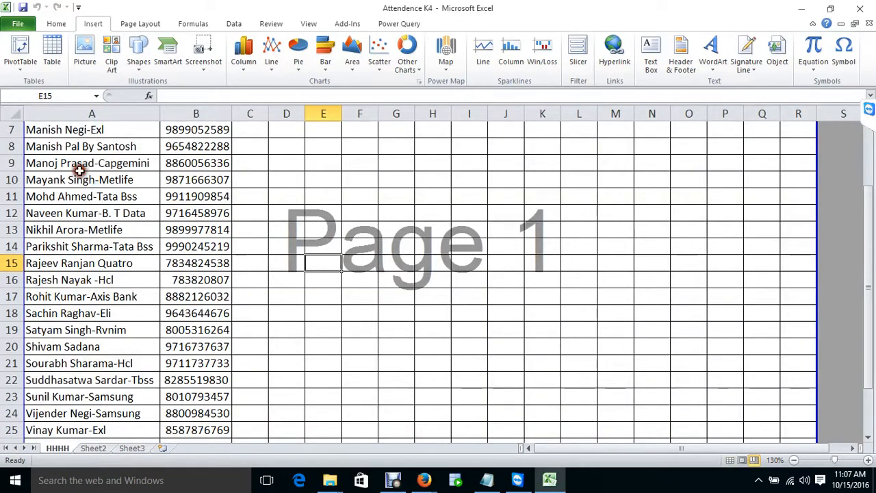
- Copy the student names from A2 down to the end of column A and paste them into blank workbook Book2, starting at A1
key(ctrl+Home)
click(79, 171)
key(ctrl+shift+Down)
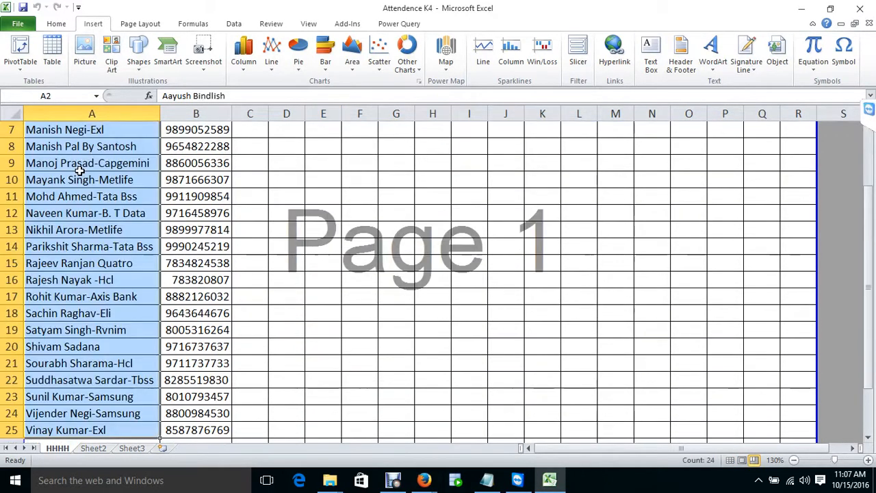
key(ctrl+c)
key(super+d)
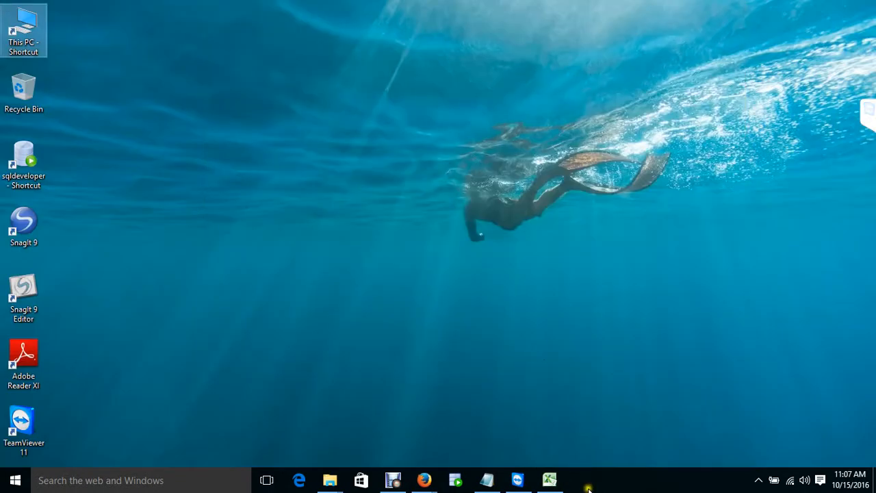
click(549, 479)
key(ctrl+Tab)
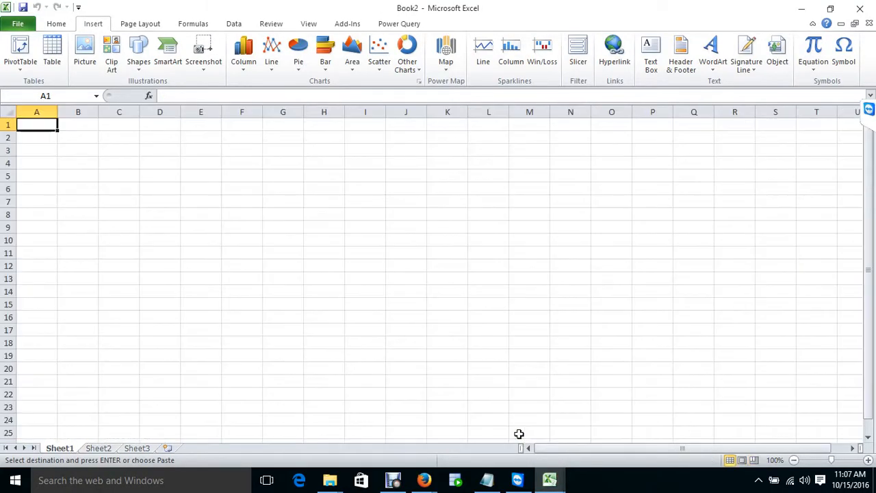
key(ctrl+v)
- Split the pasted names into separate columns with Text to Columns, using Space as the delimiter
key(alt)
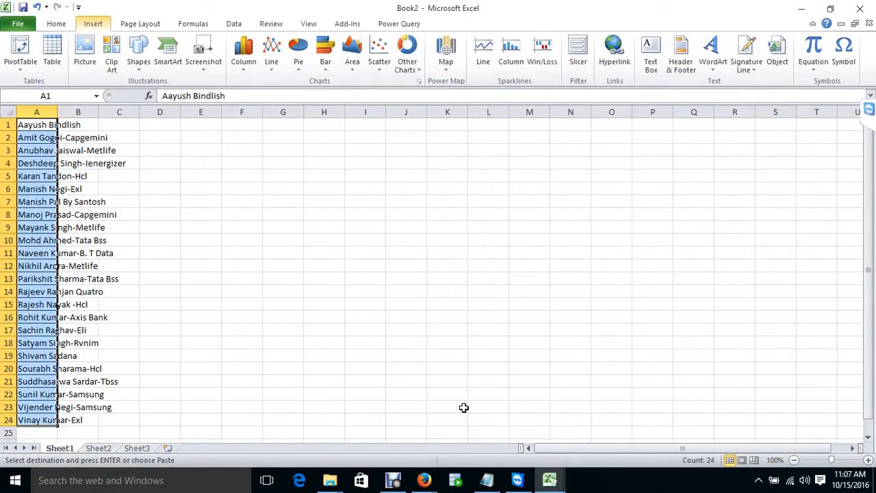
key(a)
key(e)
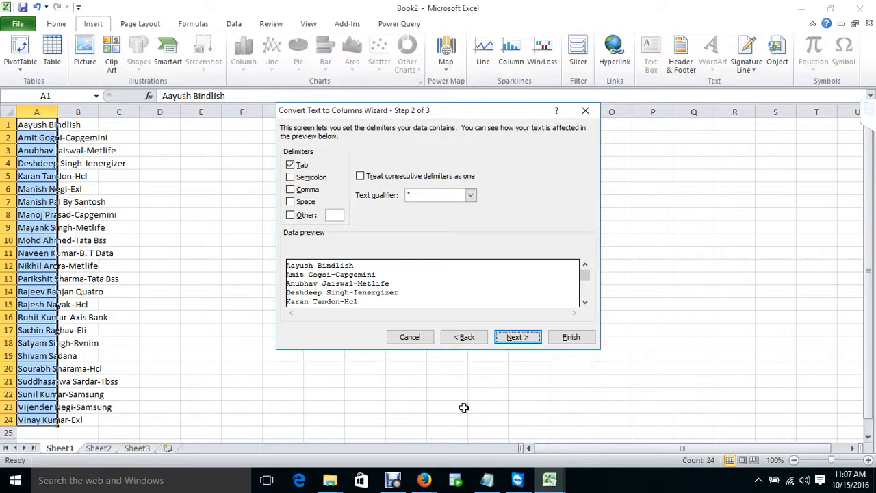
key(alt+s)
key(Return)
key(Return)
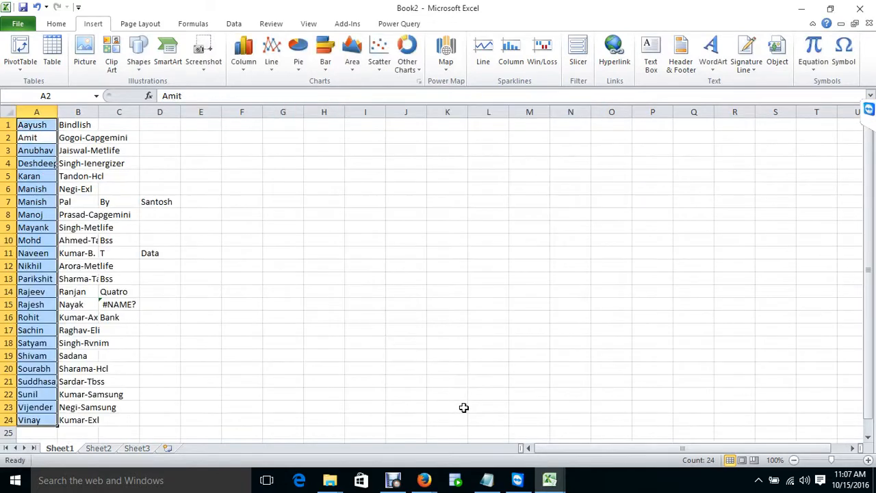
- Delete the surplus split text in the columns beside the first names, keeping only column A
key(ctrl+shift+Right)
key(alt+e)
key(d)
key(ctrl+Home)
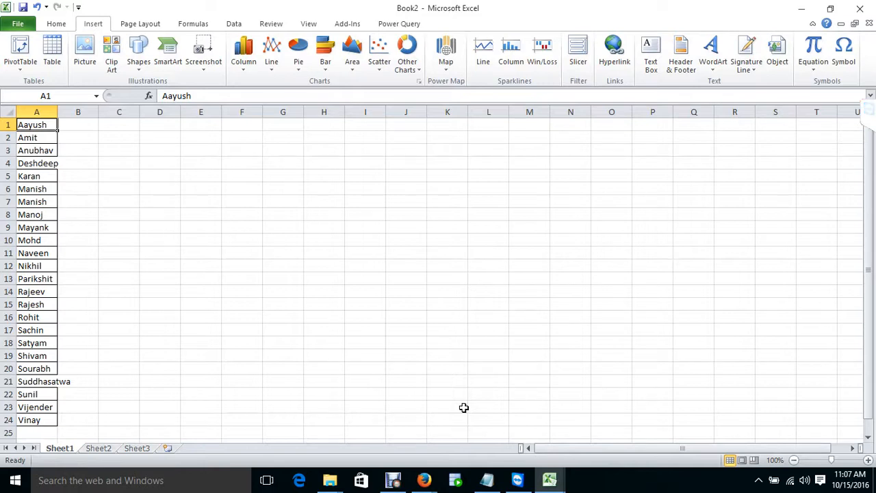
key(alt)
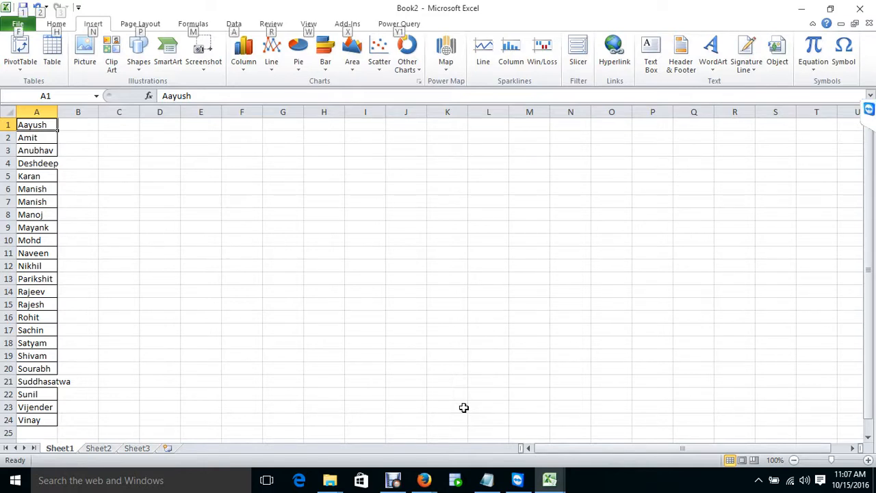
key(t)
key(o)
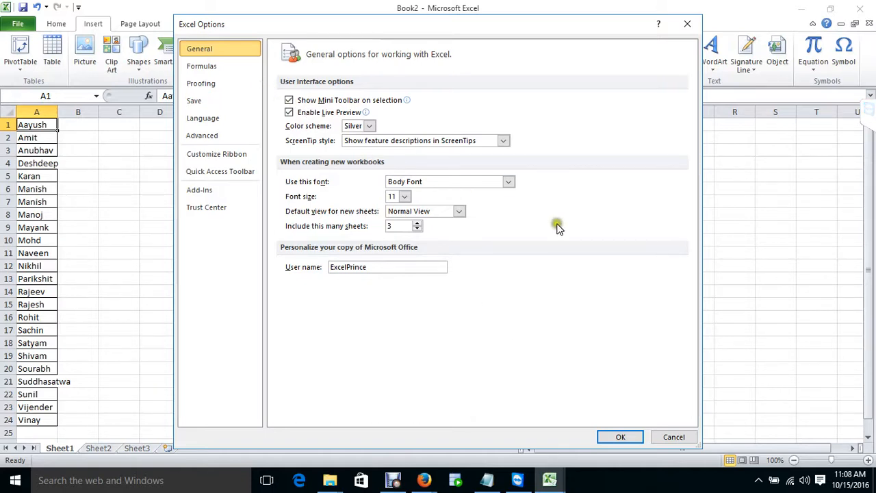
key(Escape)
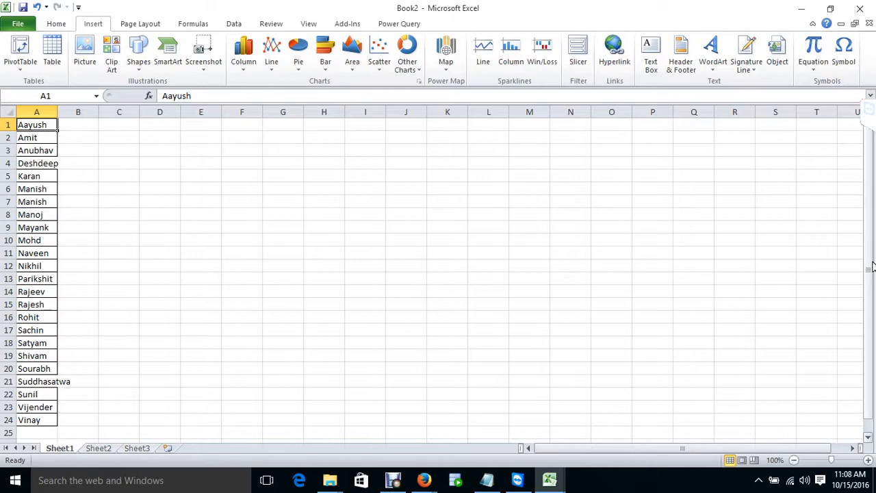
- Open the custom lists editor from the General section of the Advanced Excel options
key(alt+t)
key(o)
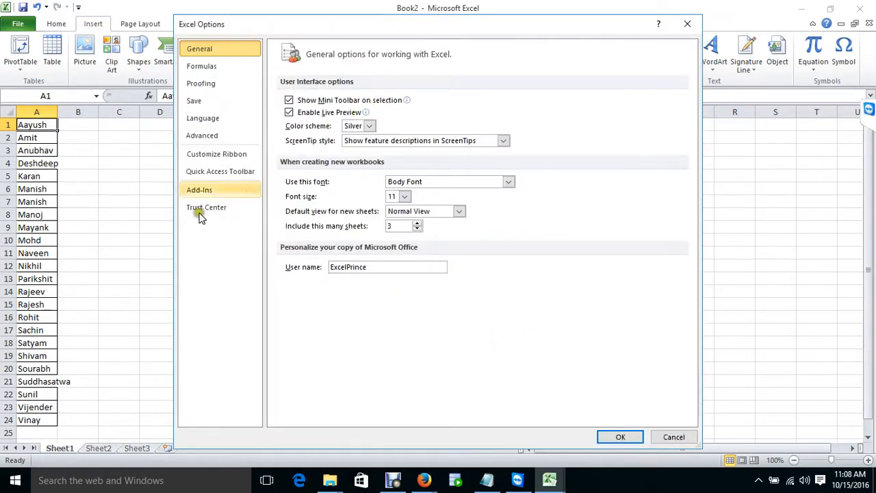
click(217, 136)
scroll(411, 260, down, 20)
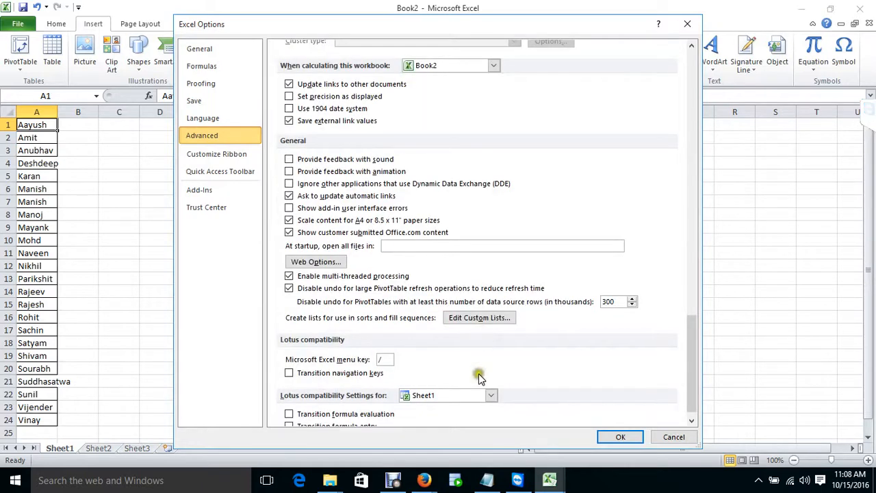
click(476, 318)
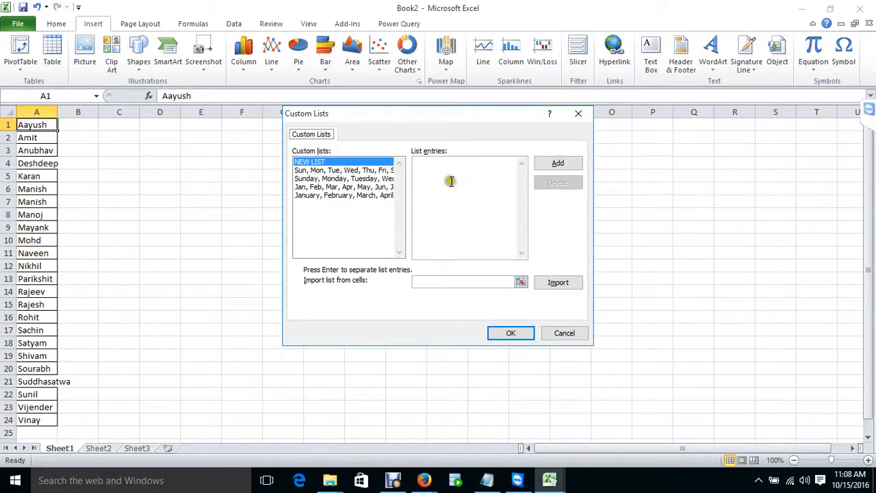
- Import the first names in A1:A24 as a new custom list and accept the Excel options
click(520, 282)
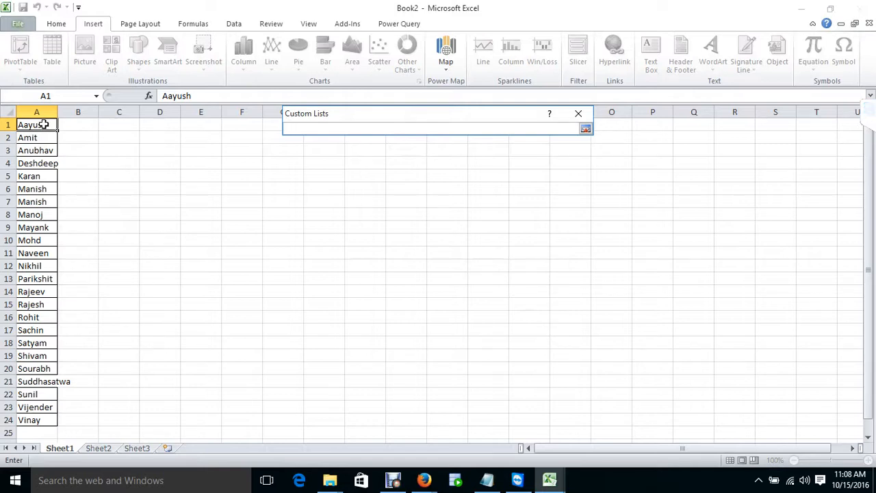
drag(43, 124, 53, 411)
key(Return)
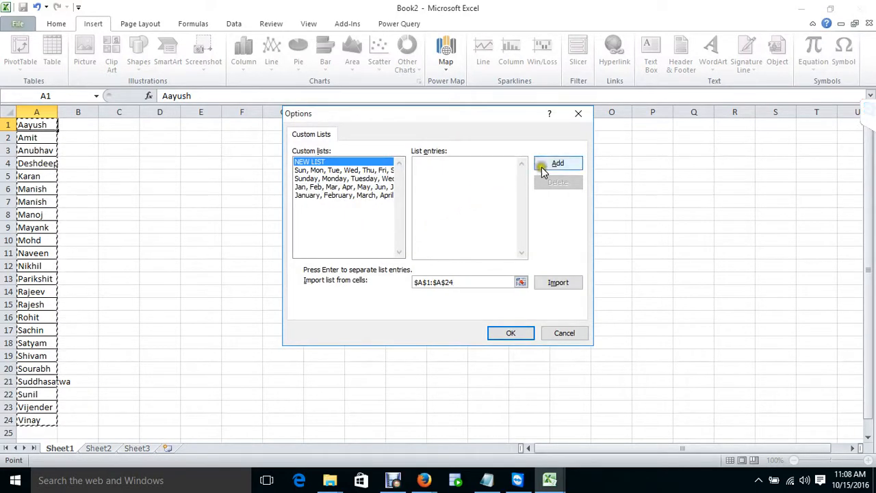
click(544, 164)
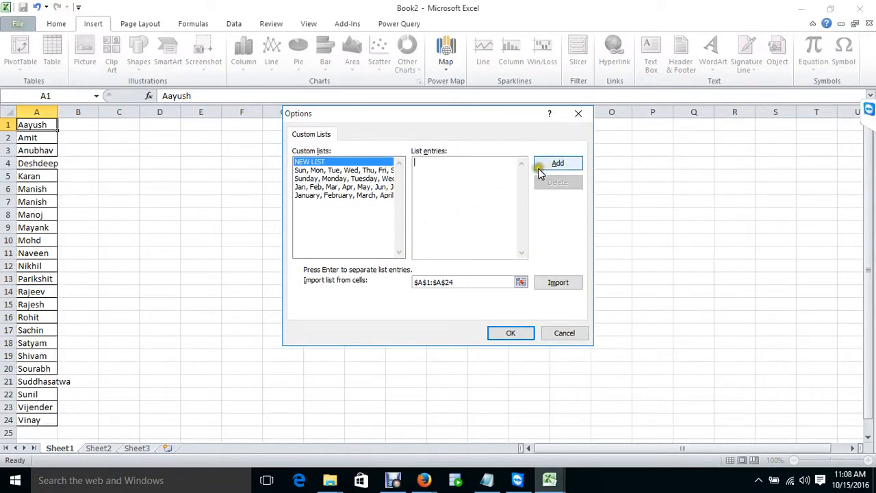
click(445, 201)
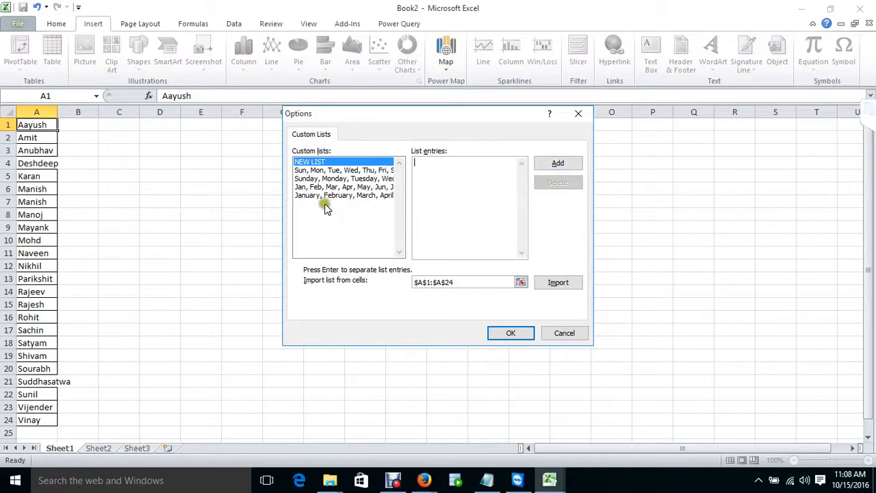
click(558, 283)
click(512, 334)
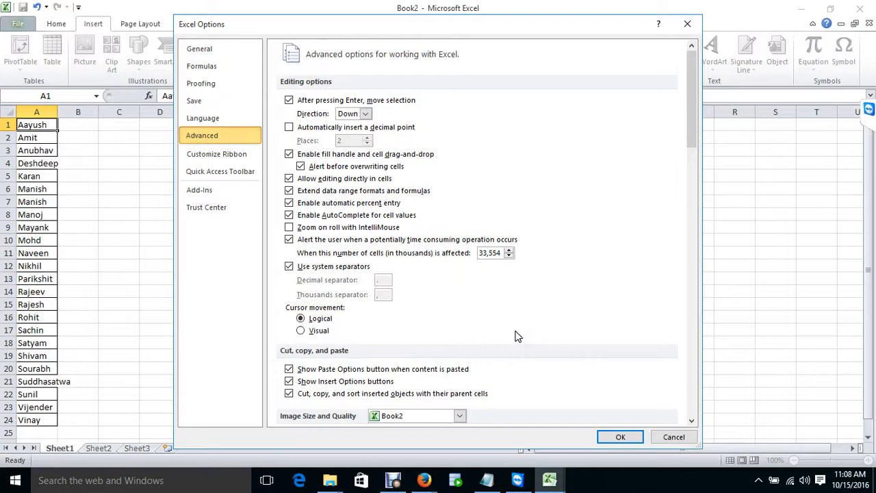
click(620, 436)
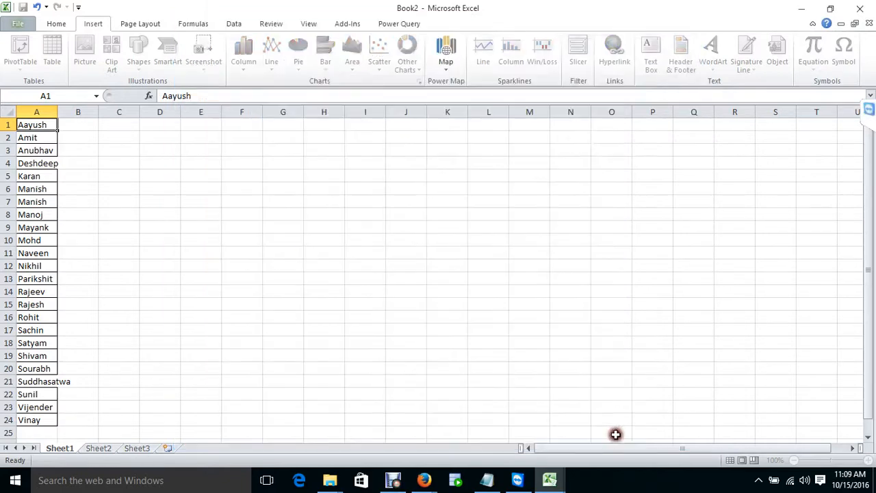
- Switch to TeamViewer, close its Computers & Contacts pane and minimize the main window
click(525, 482)
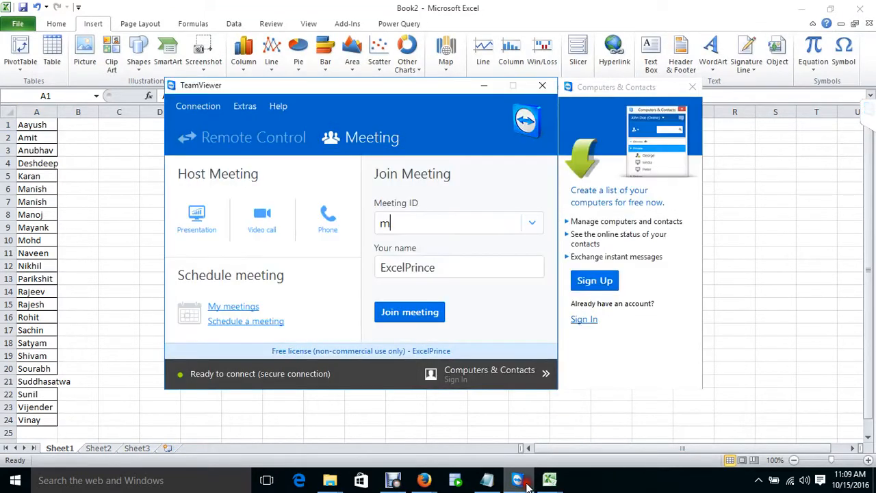
click(691, 89)
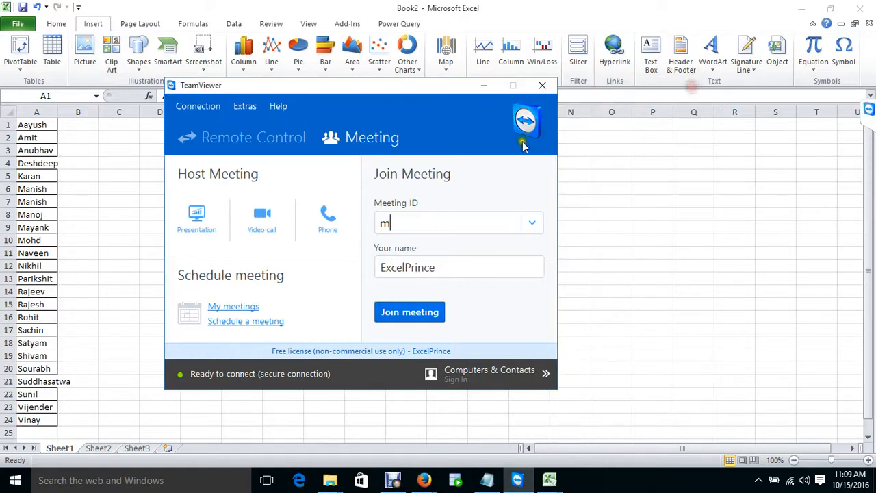
click(486, 88)
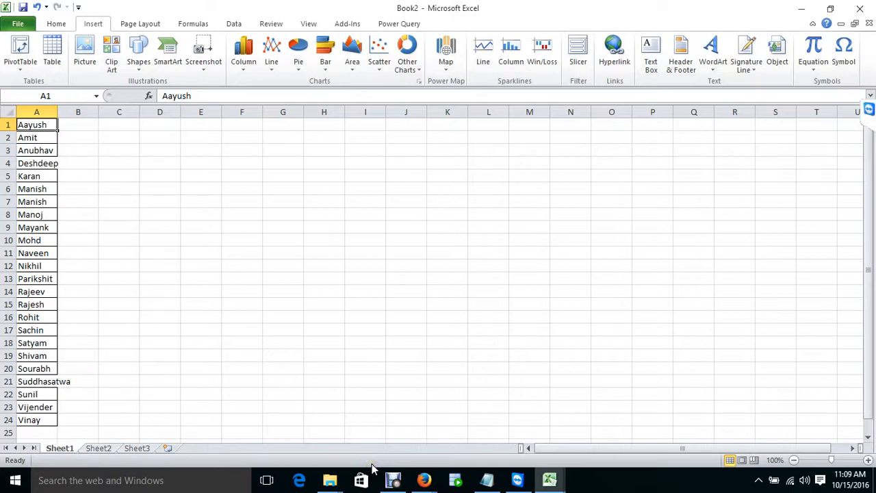
- Delete the names from column A of Sheet1 and enter the header Name in A1
click(234, 368)
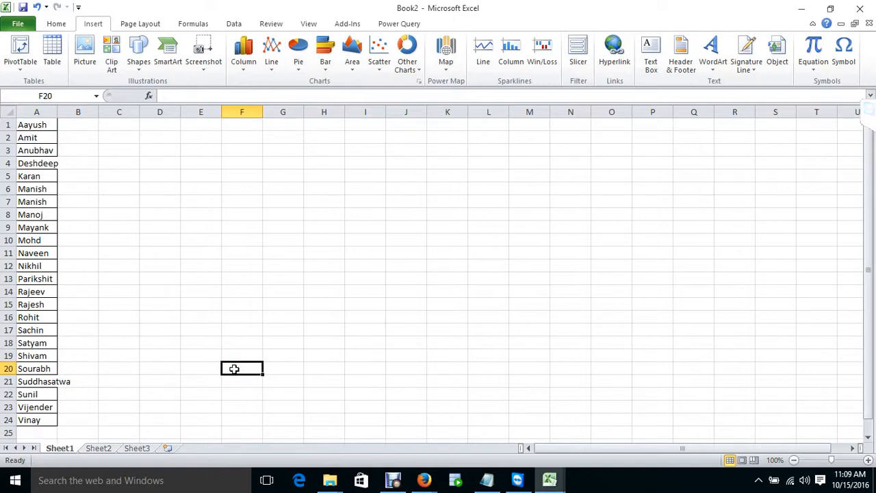
key(ctrl+Home)
key(ctrl+space)
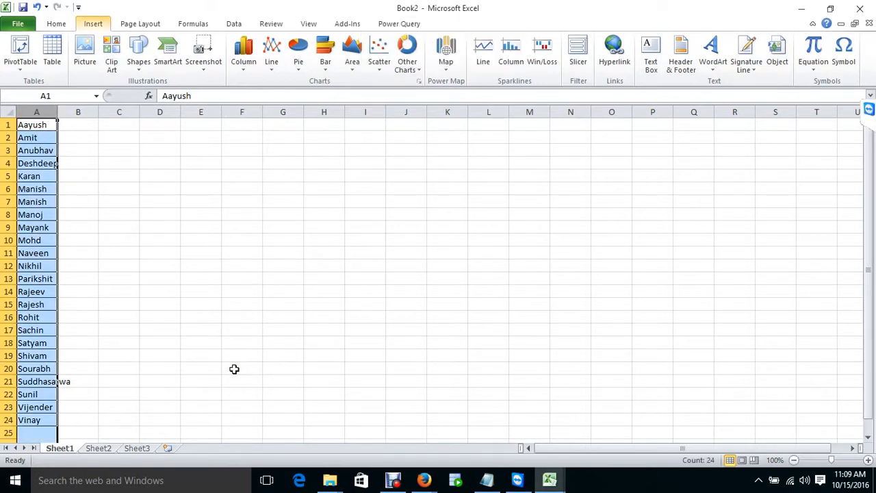
key(Delete)
key(ctrl+Home)
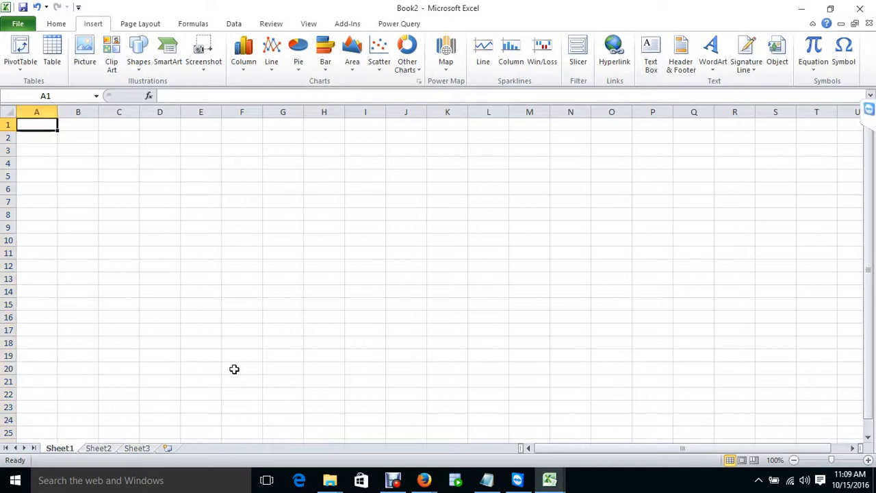
text(Name)
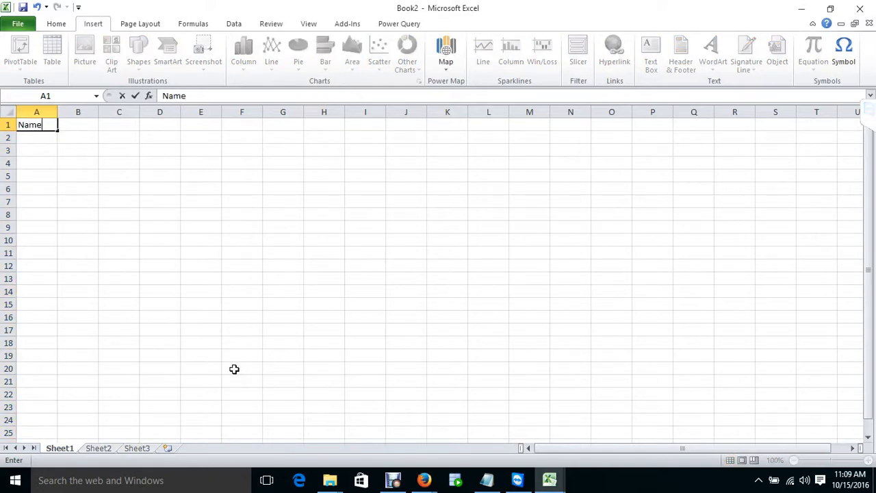
key(Return)
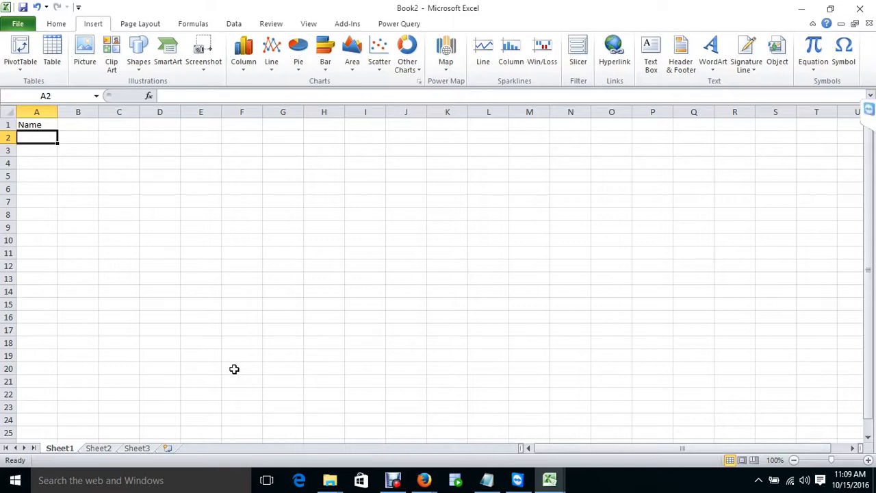
- Enter a first name from the custom list in A2 and fill the series down to A21
text(Manish)
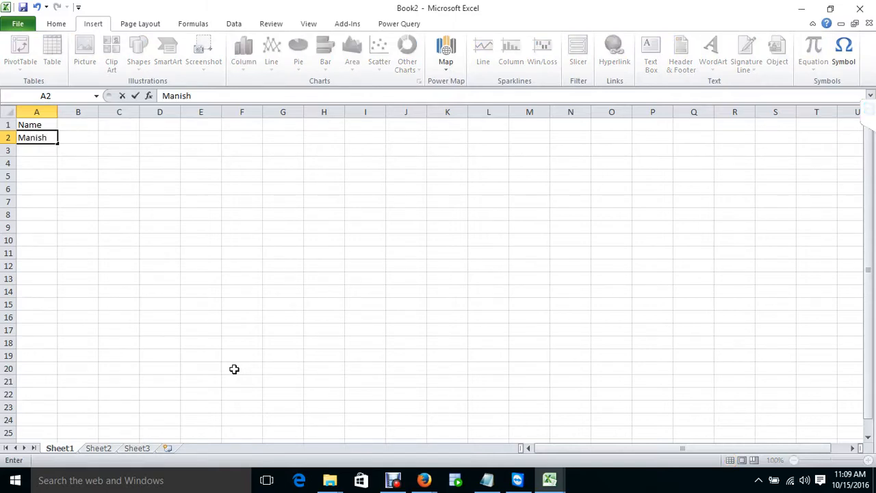
key(Return)
key(Up)
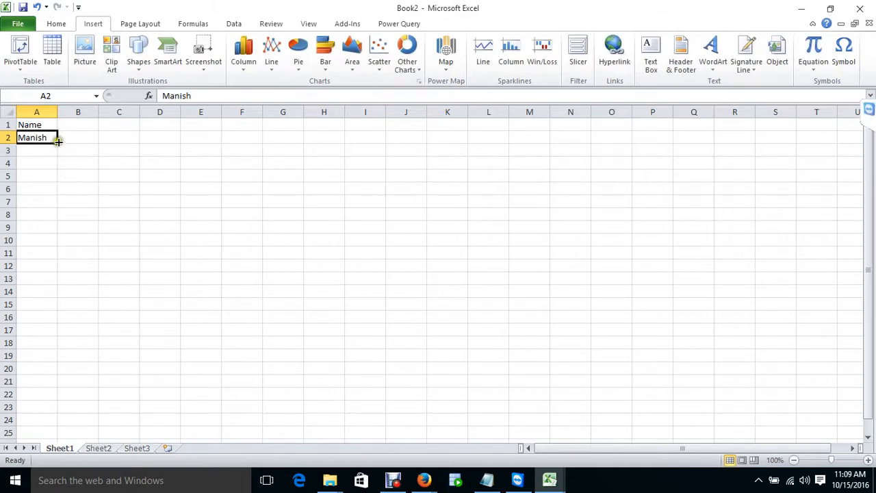
drag(58, 142, 75, 385)
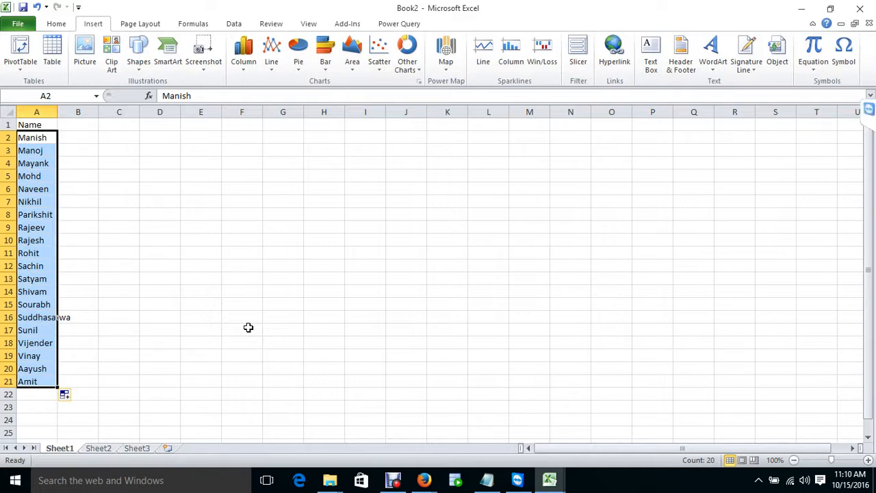
- Select the filled names in A2:A14 and undo the series fill
key(Up)
key(Down)
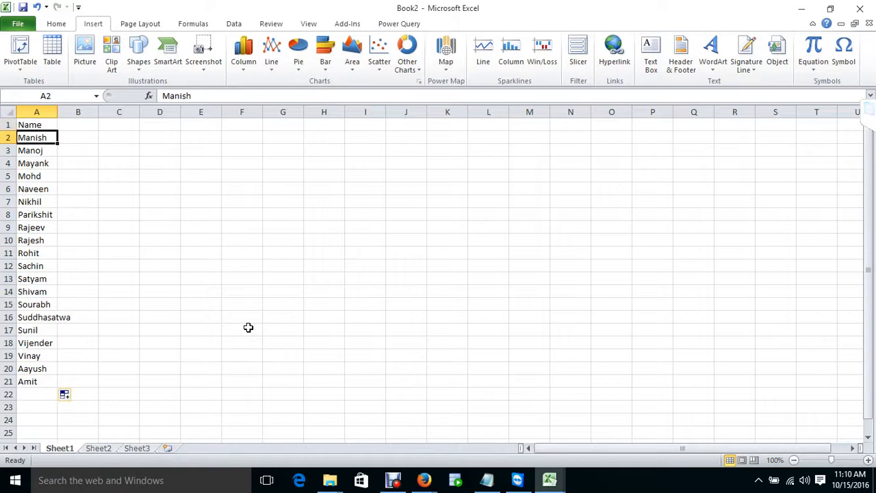
key(shift+Down)
key(shift+Down)
key(shift+Down)
key(shift+Down)
key(shift+Down)
key(shift+Down)
key(shift+Down)
key(shift+Down)
key(shift+Down)
key(shift+Down)
key(shift+Down)
key(shift+Down)
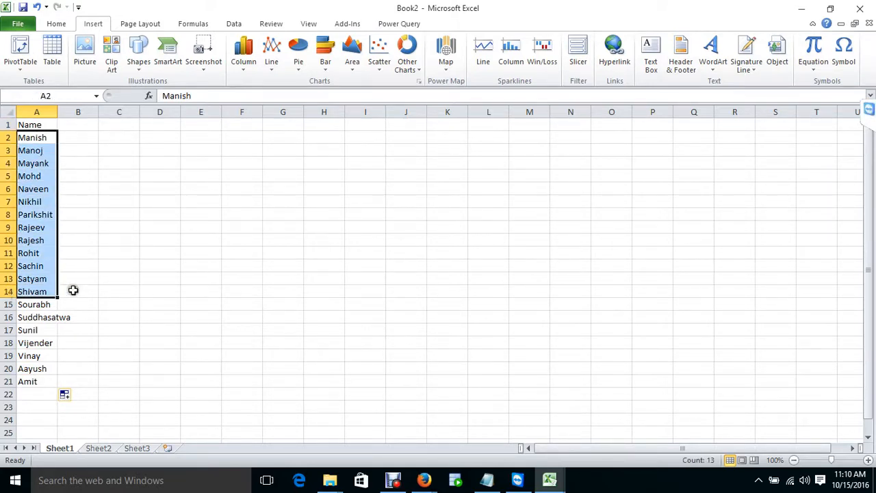
key(ctrl+z)
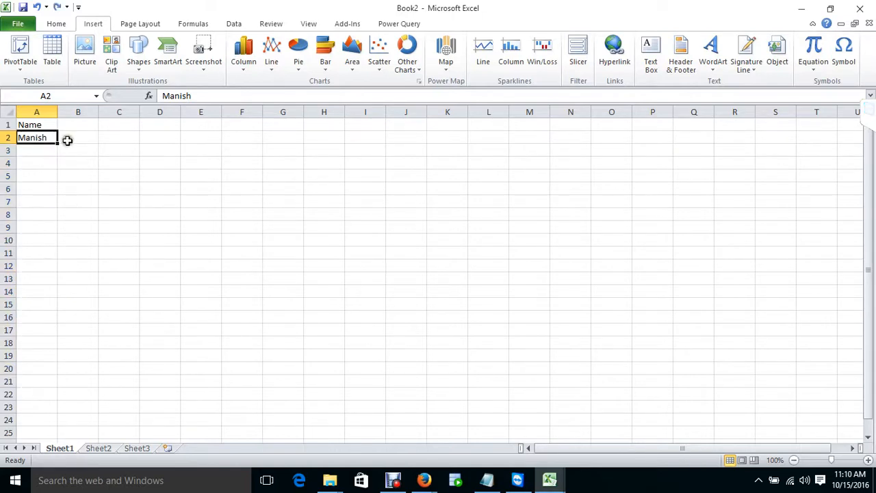
- Fill the name series from A2 down to A24 and delete all the names in that range
drag(58, 142, 56, 429)
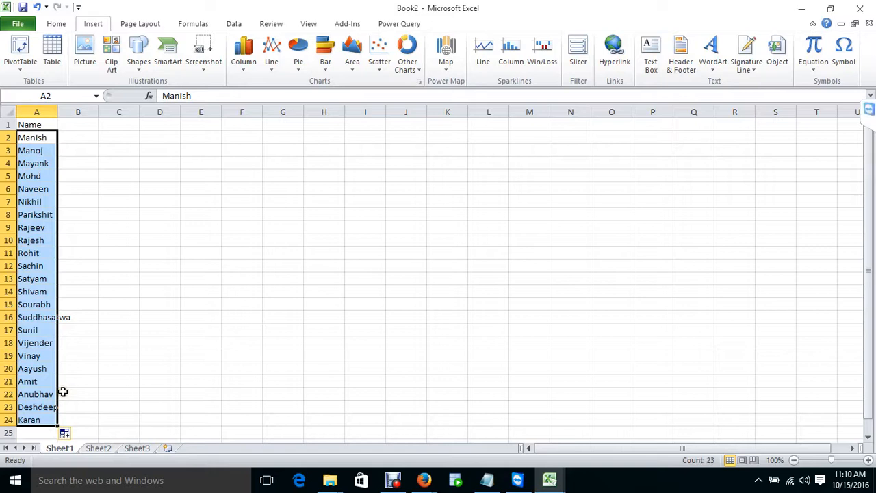
key(Delete)
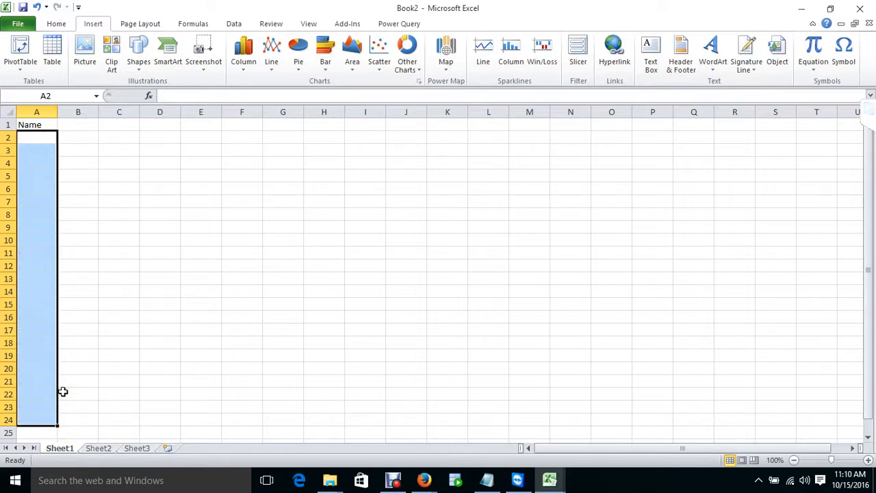
- Enter a different first name from the custom list in A2 and fill the series down to A511
key(Up)
key(Down)
text(M)
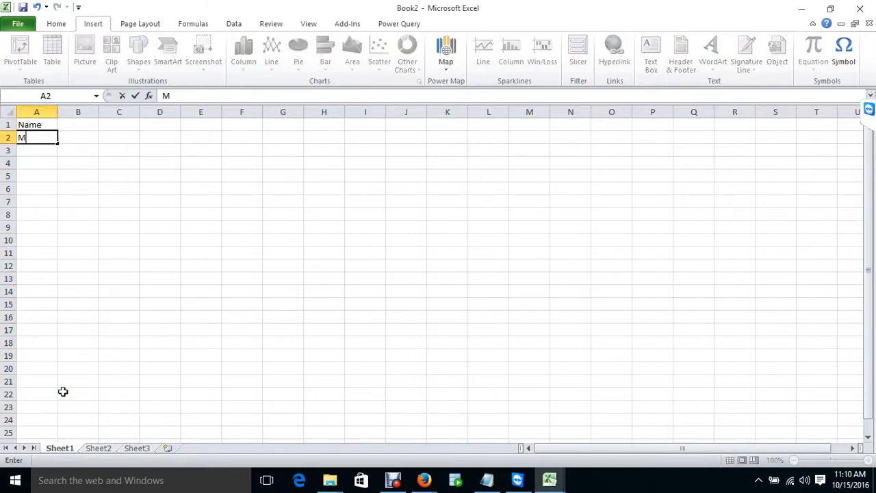
text(anoj)
key(Return)
key(Up)
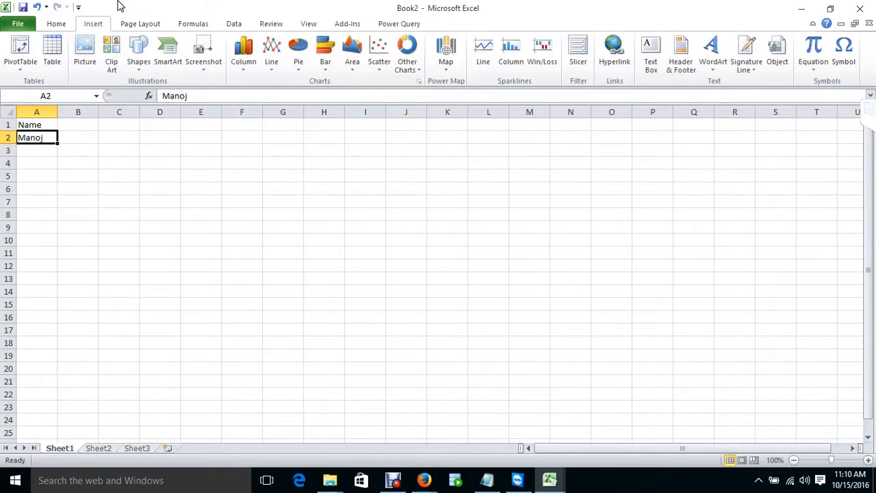
drag(57, 143, 52, 418)
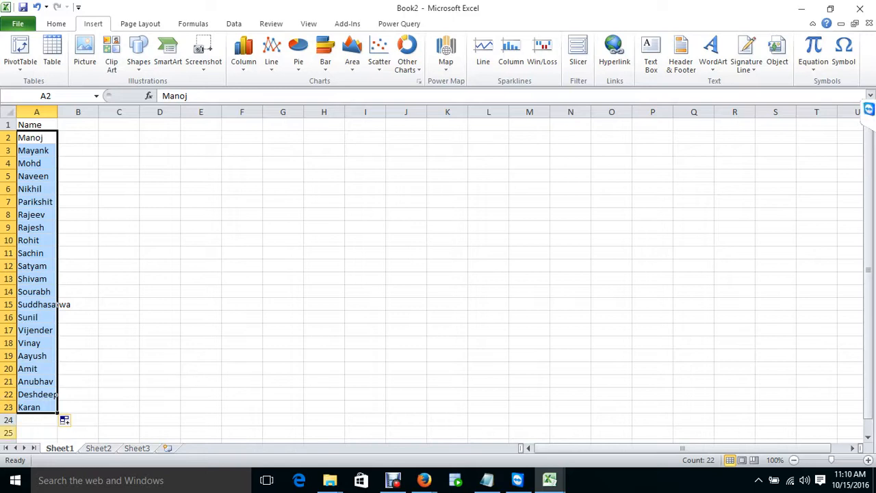
drag(58, 413, 94, 469)
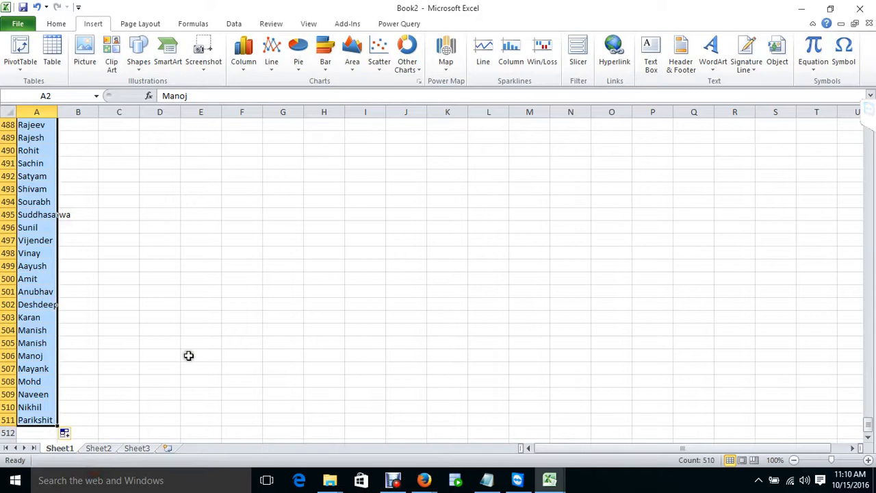
- Examine the filled names from A2 down to A26:A28 to see where the custom list starts repeating
key(ctrl+Up)
key(Down)
key(shift+Down)
key(shift+Down)
key(shift+Down)
key(shift+Down)
key(shift+Down)
key(shift+Down)
key(shift+Down)
key(shift+Down)
key(shift+Down)
key(shift+Down)
key(shift+Down)
key(shift+Down)
key(shift+Down)
key(shift+Down)
key(shift+Down)
key(shift+Down)
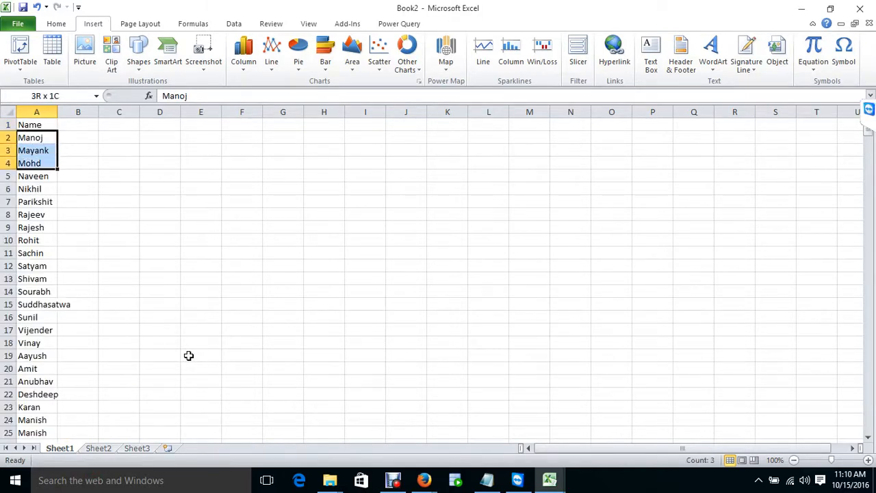
key(shift+Down)
key(shift+Down)
key(shift+Down)
key(shift+Down)
key(shift+Down)
key(shift+Down)
key(shift+Down)
key(shift+Down)
key(shift+Down)
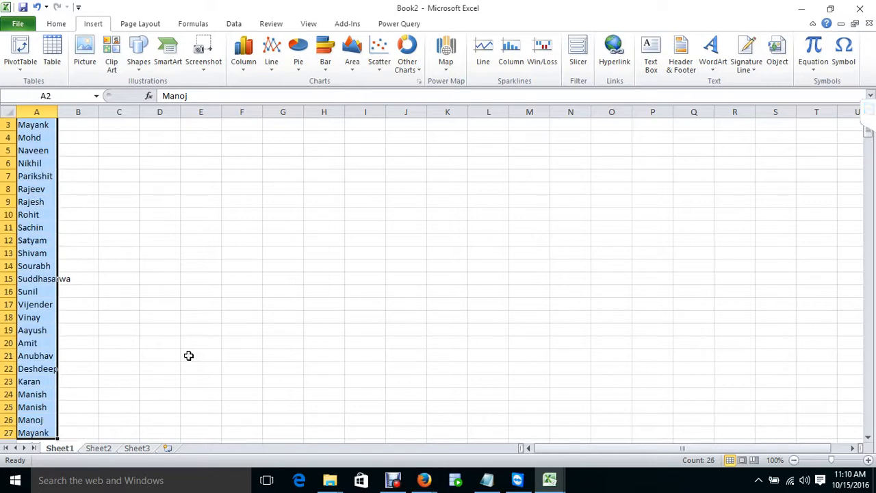
drag(33, 420, 37, 442)
scroll(66, 426, down, 4)
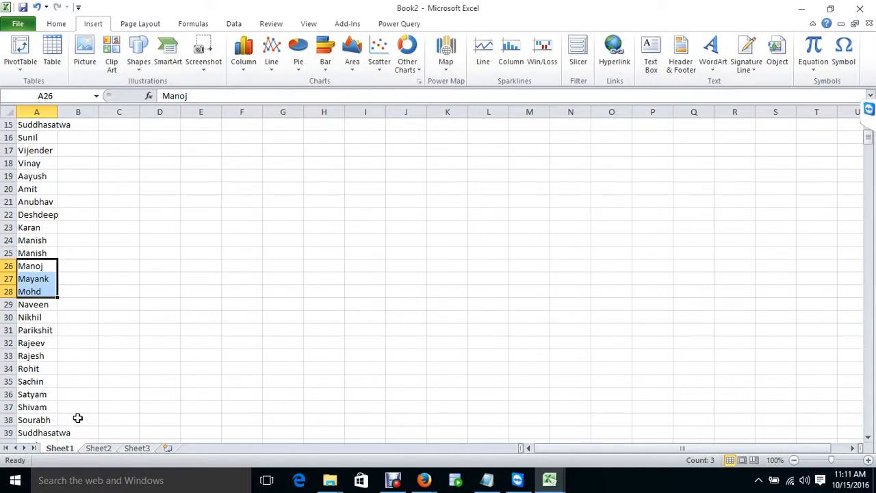
- Close Excel without saving Book2 and relaunch it with a blank workbook
key(alt+F4)
key(Tab)
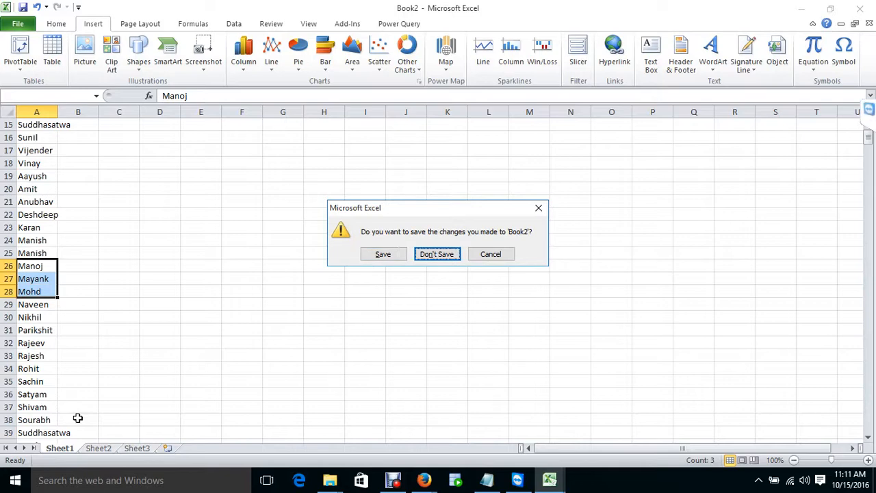
key(Return)
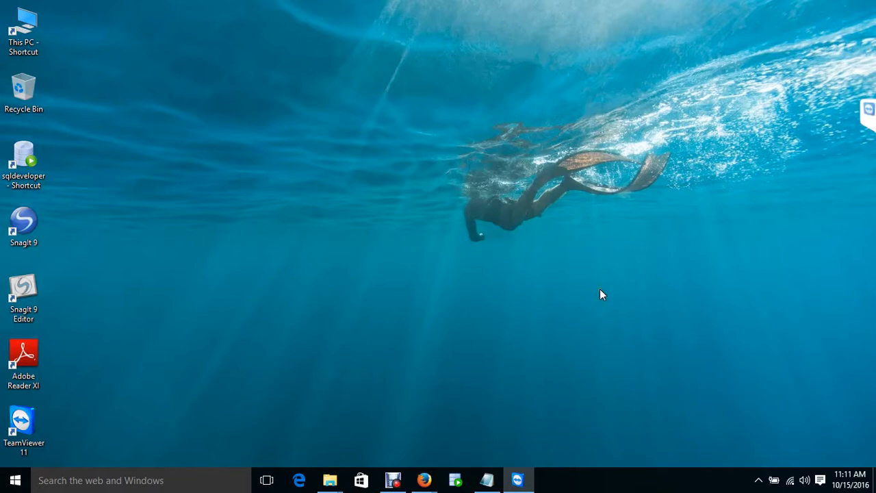
key(super+r)
key(Return)
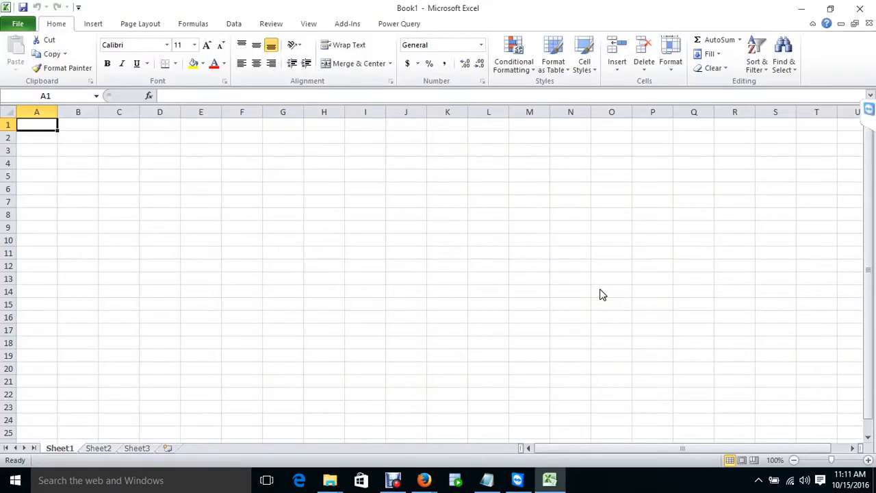
- Enter the header Name in A1 and a listed first name in A2, filling the series down to A21
text(Name)
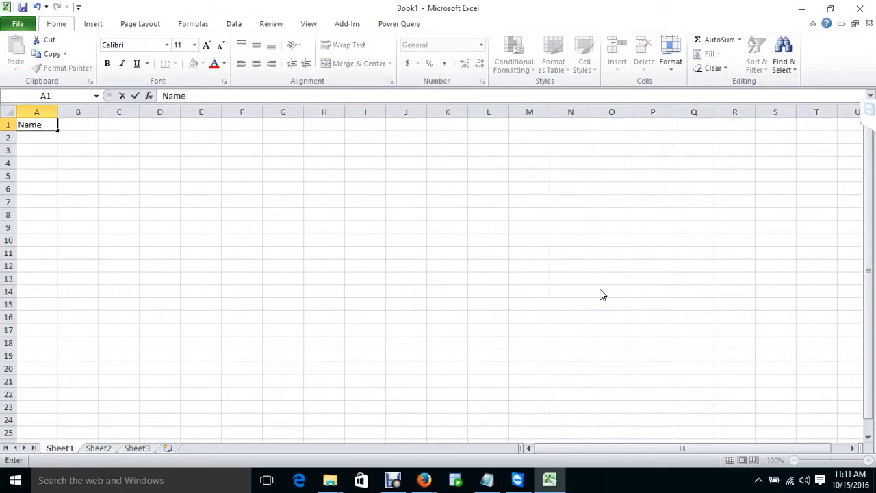
key(Return)
text(Manish)
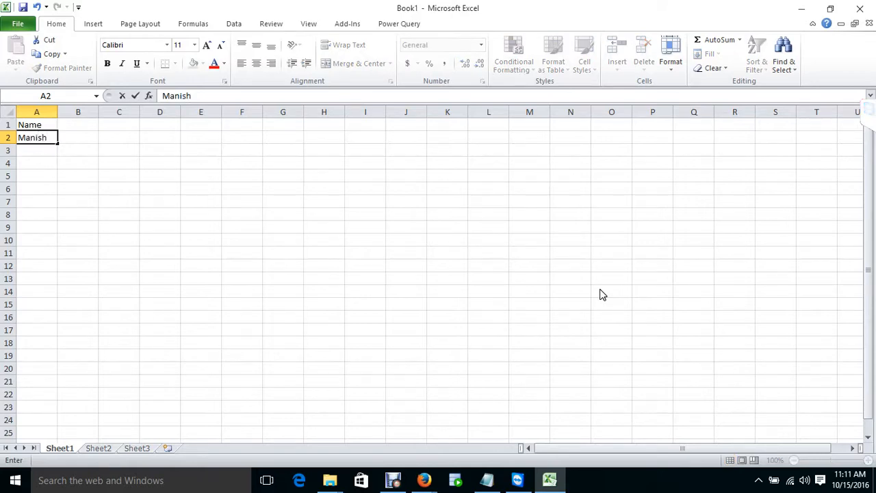
key(Return)
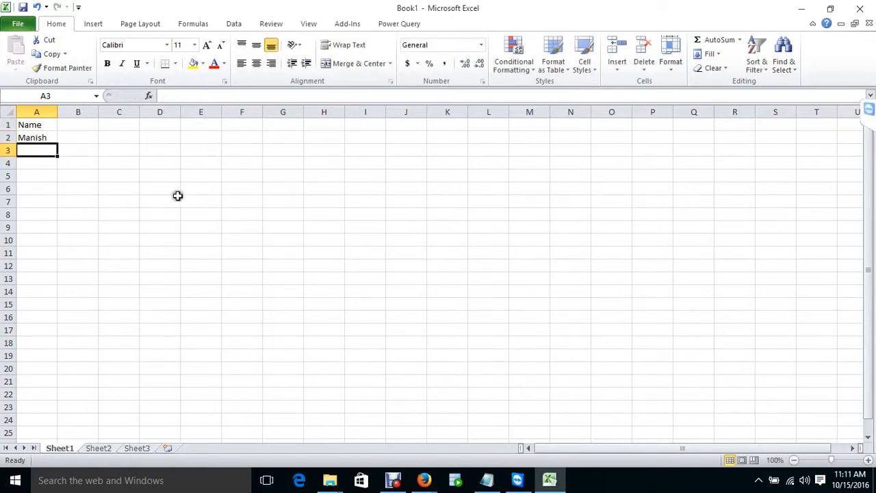
click(43, 138)
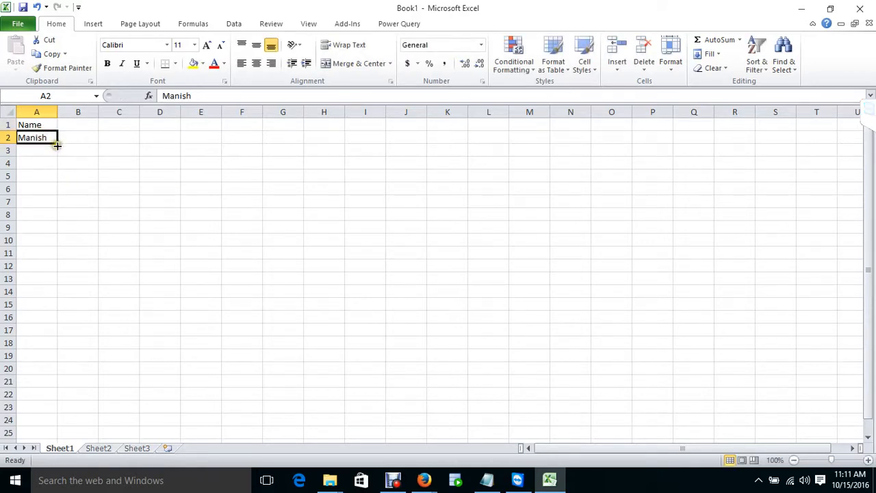
drag(58, 144, 64, 401)
- Delete the names in A15:A21 and return to the header cell A1
ctrl+scroll(129, 278, up, 4)
click(68, 401)
key(Delete)
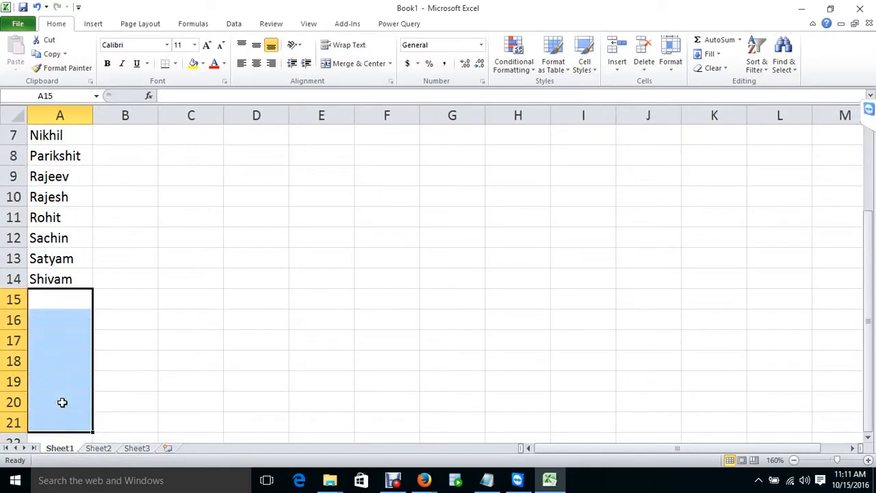
key(ctrl+Up)
key(ctrl+Up)
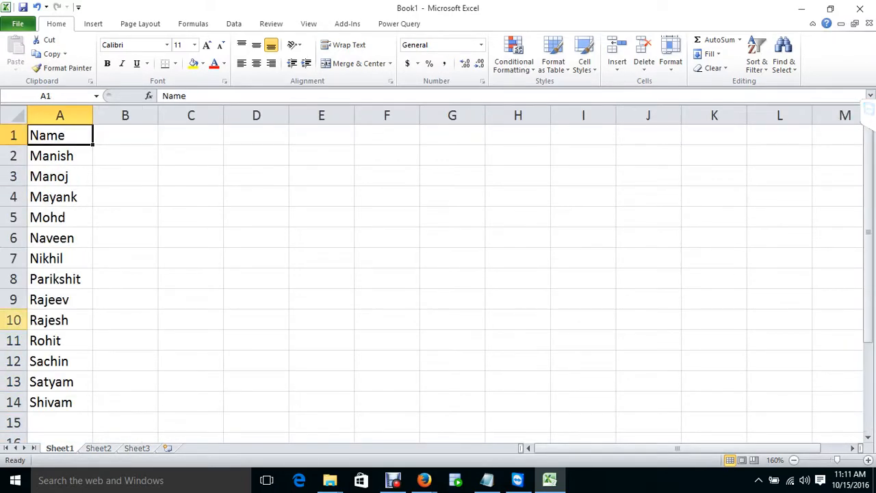
- Delete the names in A11:A14 to shorten the Name column to row 10
scroll(59, 293, up, 1)
ctrl+scroll(61, 301, up, 2)
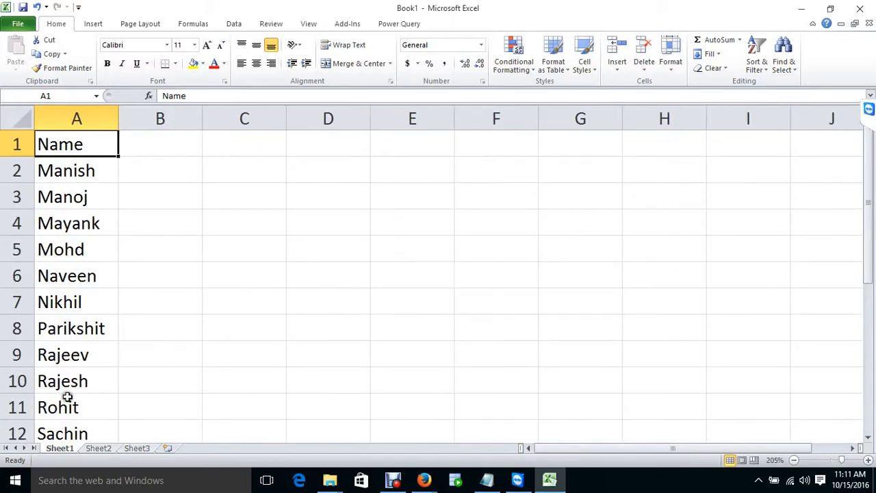
click(70, 405)
drag(70, 405, 64, 406)
key(Delete)
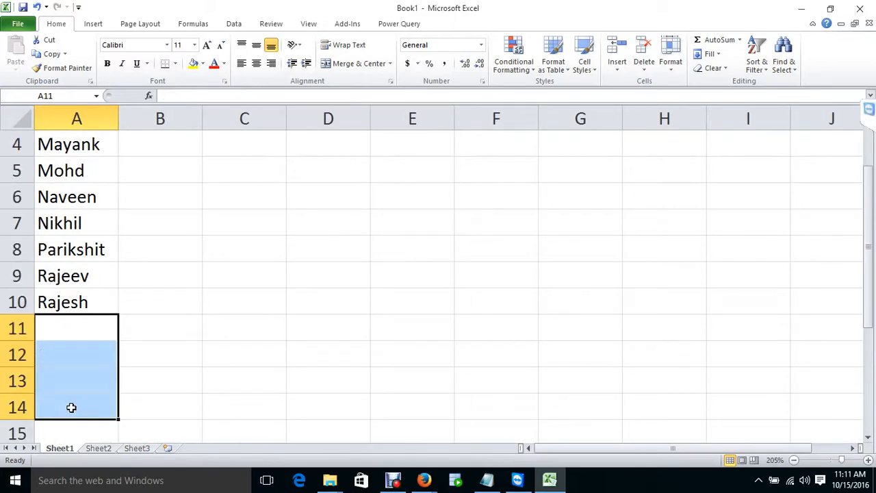
ctrl+scroll(77, 304, up, 3)
scroll(69, 226, up, 2)
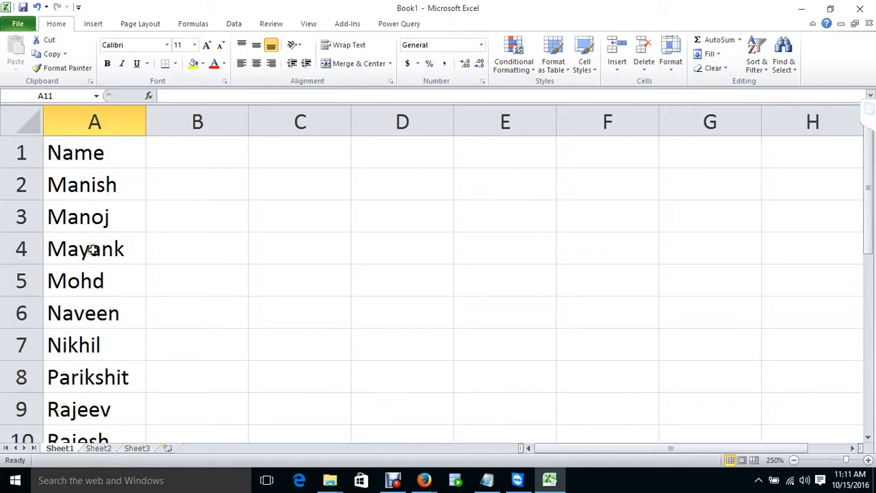
ctrl+scroll(92, 286, down, 1)
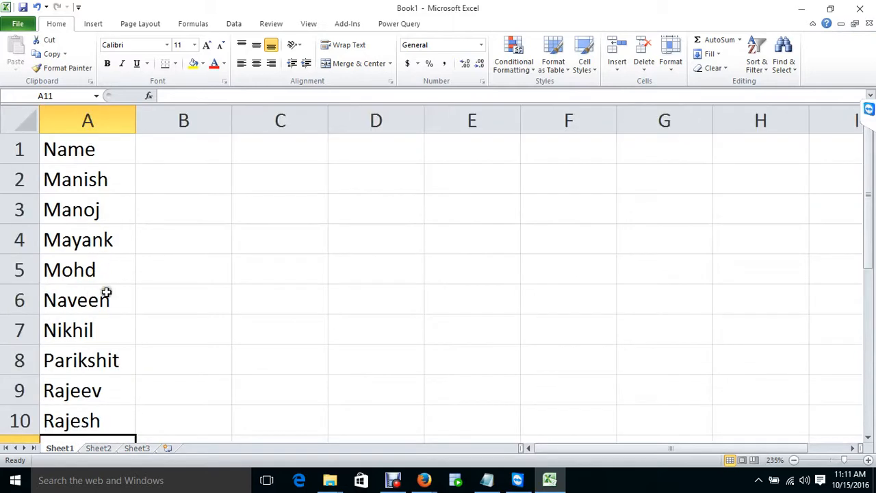
click(107, 281)
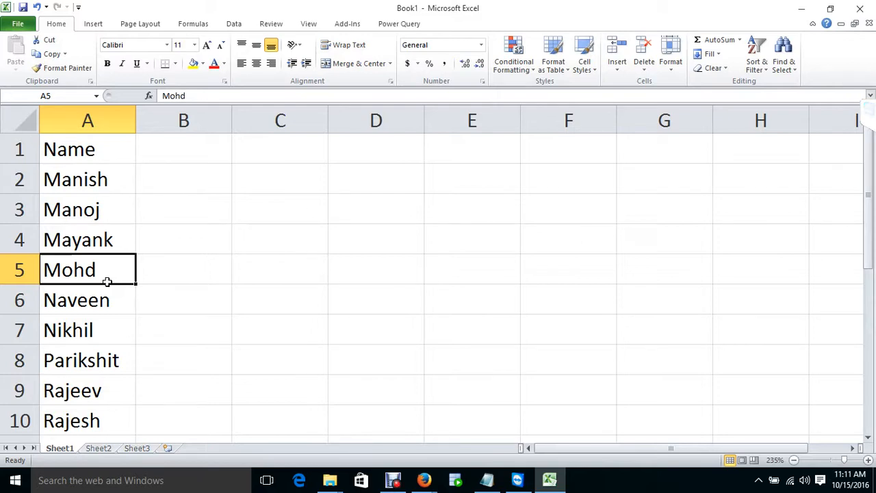
key(ctrl+Up)
key(Down)
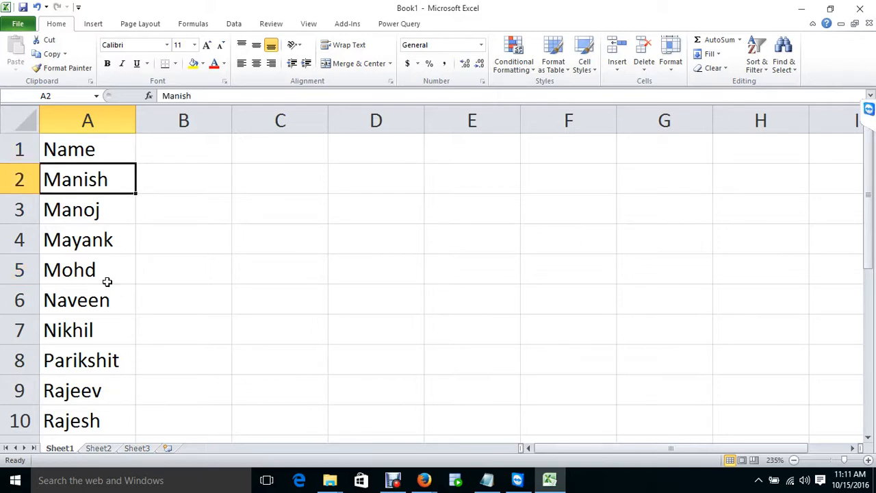
key(alt)
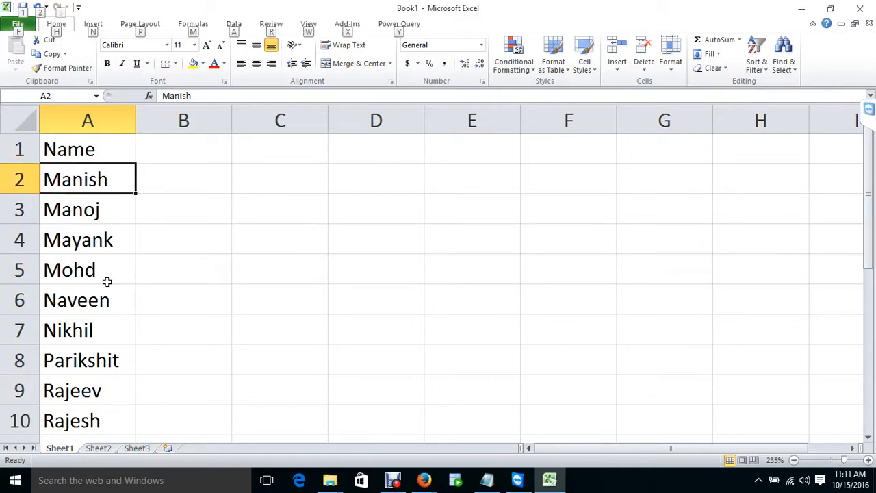
key(Escape)
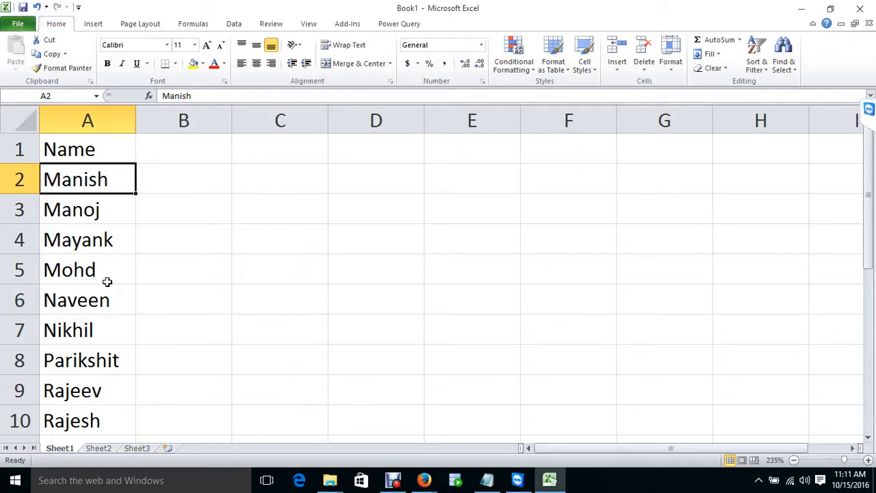
key(super)
key(super)
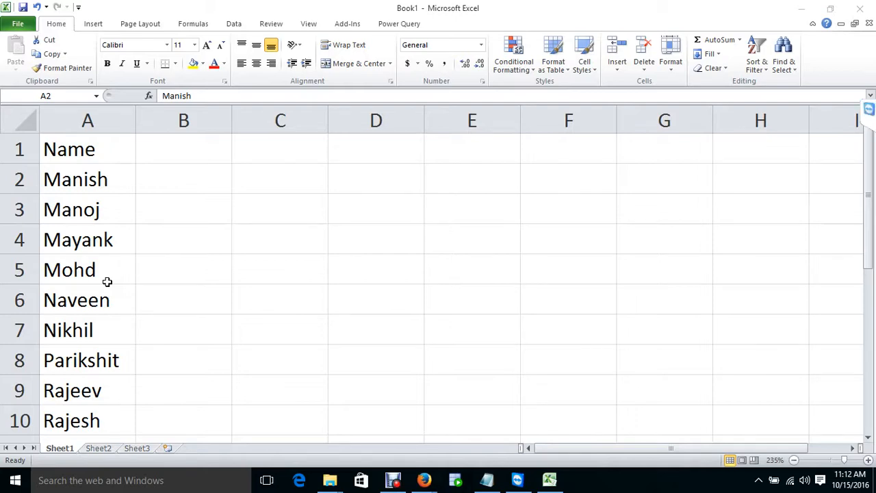
- Open the custom lists editor and review the entries of the custom list of first names
key(alt+Tab)
key(alt+t)
key(o)
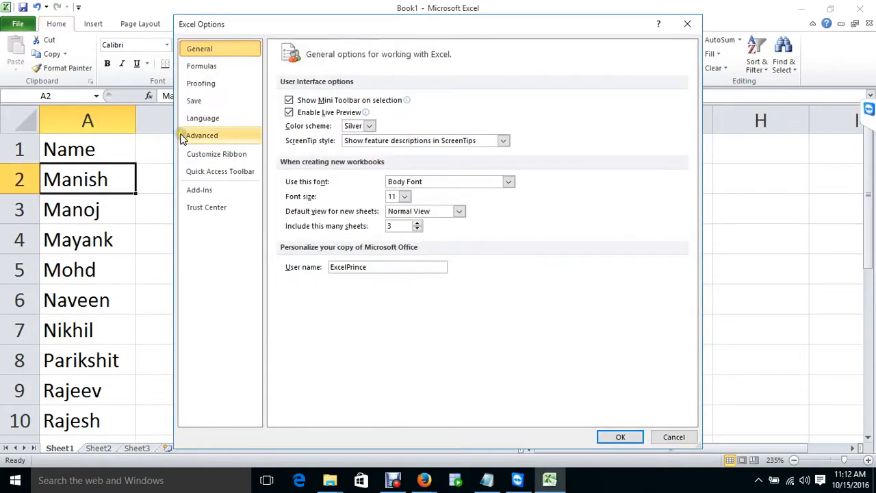
click(181, 135)
scroll(490, 263, down, 5)
scroll(490, 263, down, 20)
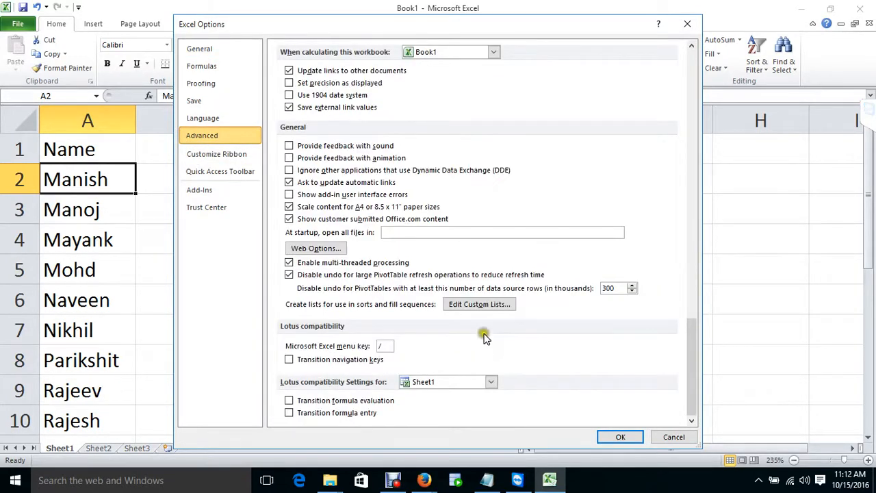
click(478, 305)
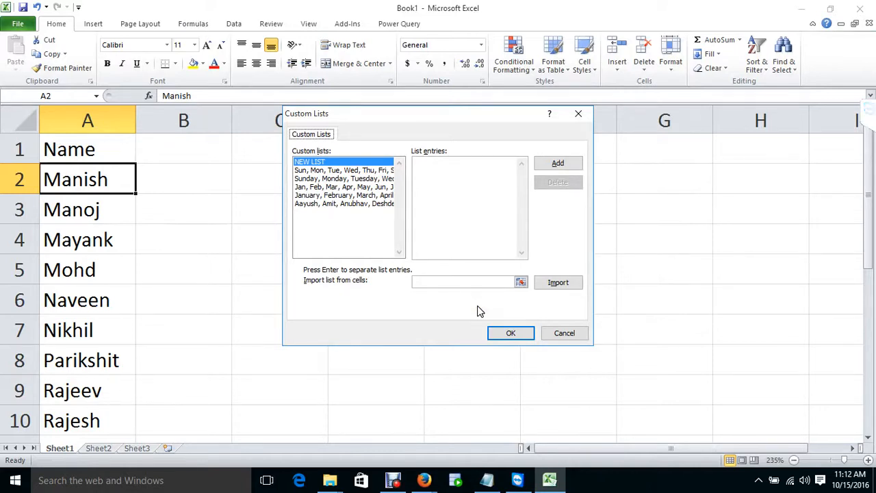
click(335, 204)
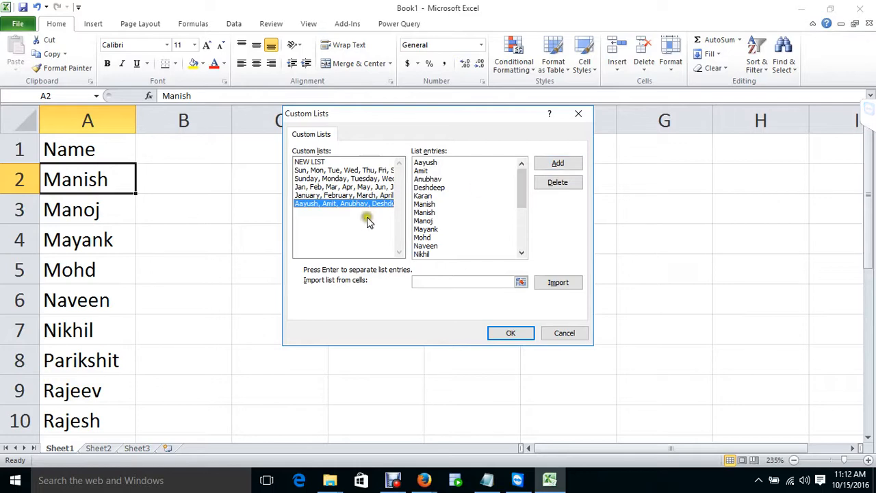
key(Return)
- Create a custom list with the entries A, B, C, D, E and F and save the options
scroll(465, 273, down, 20)
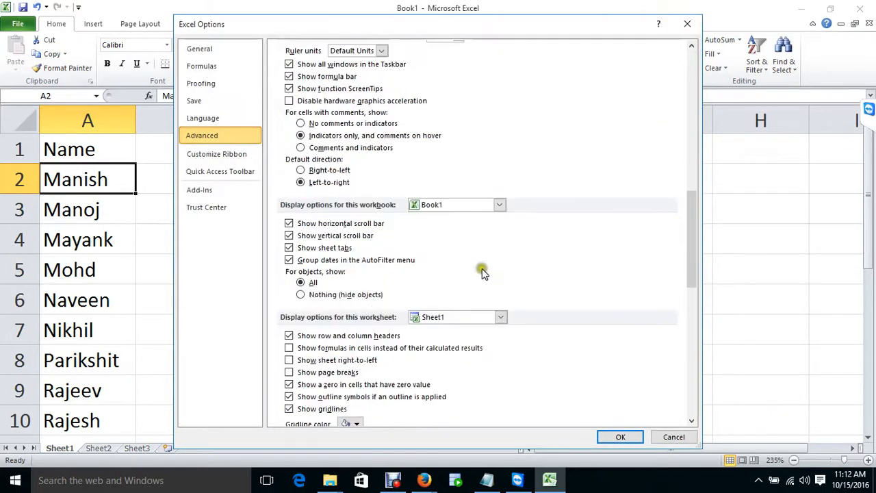
click(498, 304)
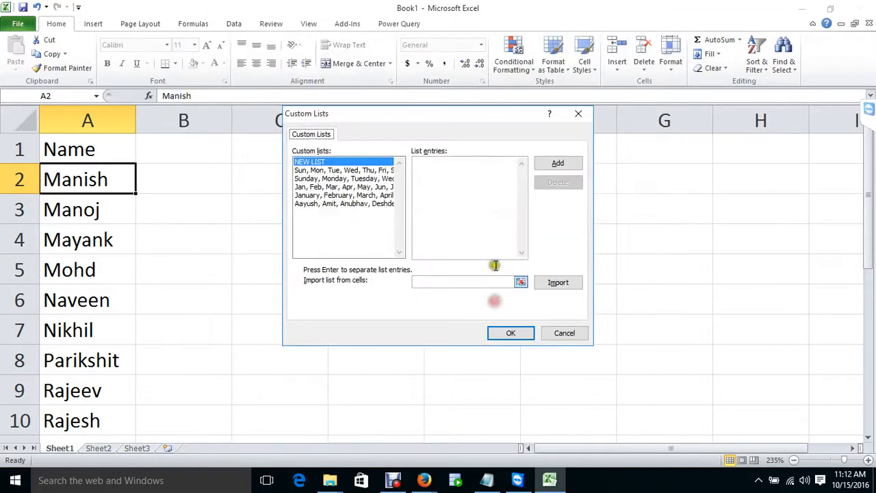
click(434, 172)
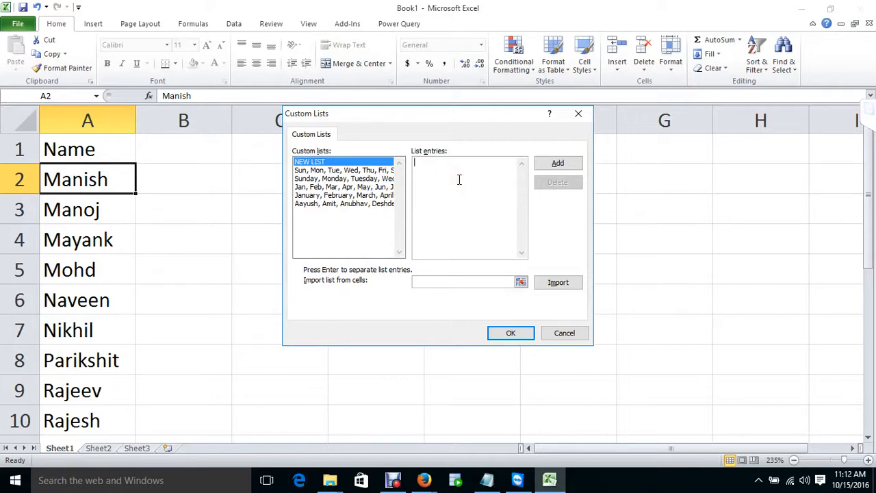
text(A)
key(Return)
text(B)
key(Return)
text(C)
key(Return)
text(D)
key(Return)
text(E)
key(Return)
text(F)
click(553, 164)
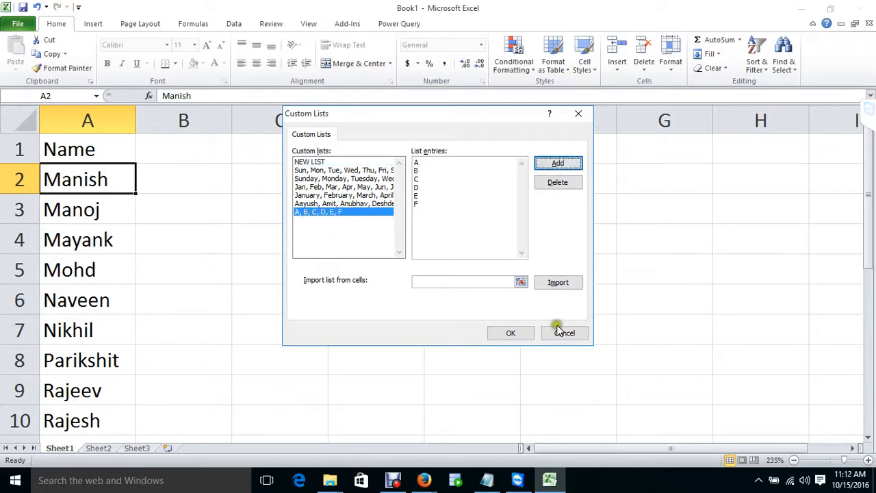
click(510, 332)
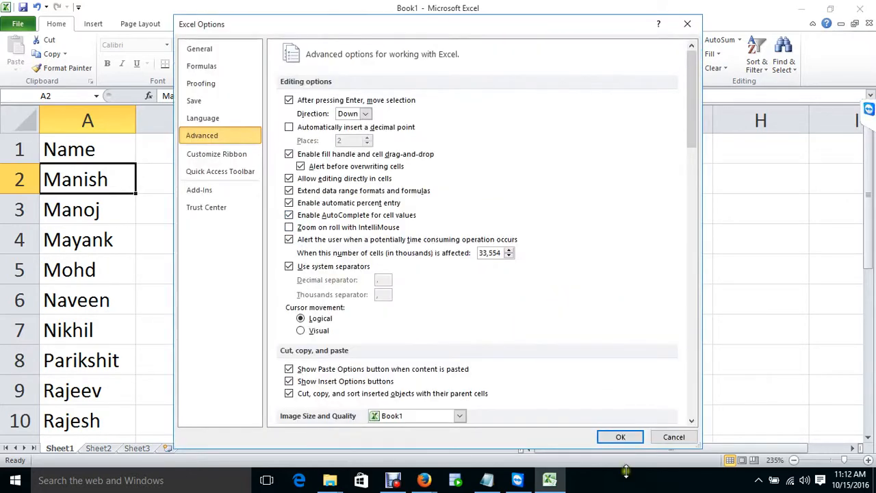
click(621, 441)
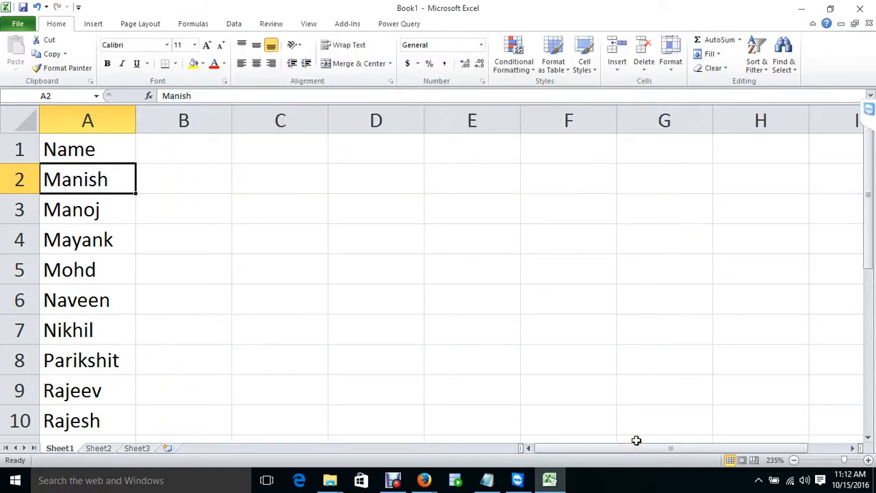
- Enter A in B2 and fill the series down to B9
key(Right)
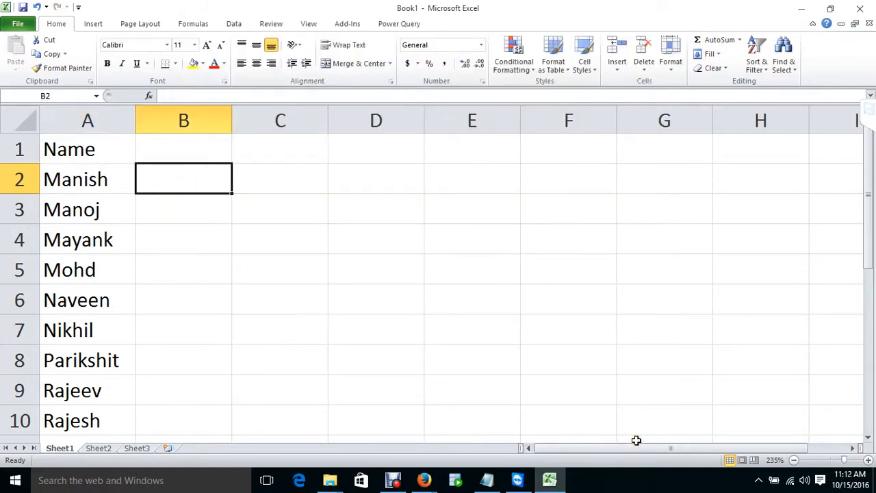
text(A)
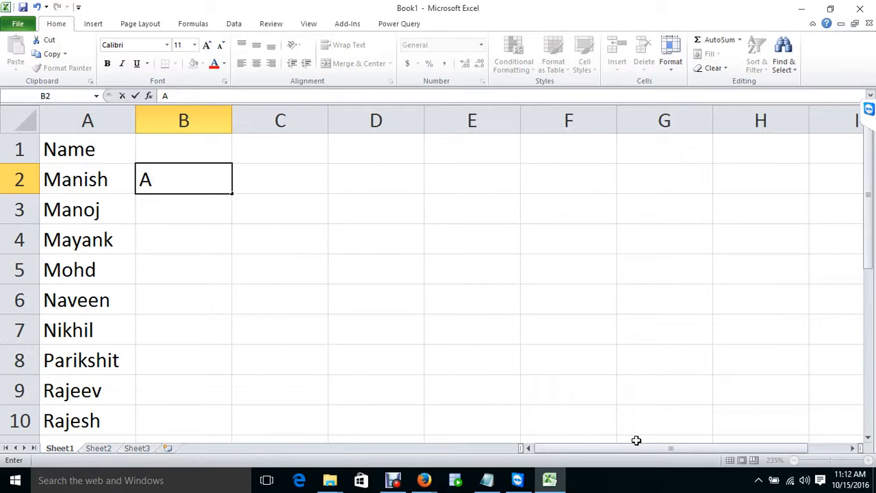
key(Return)
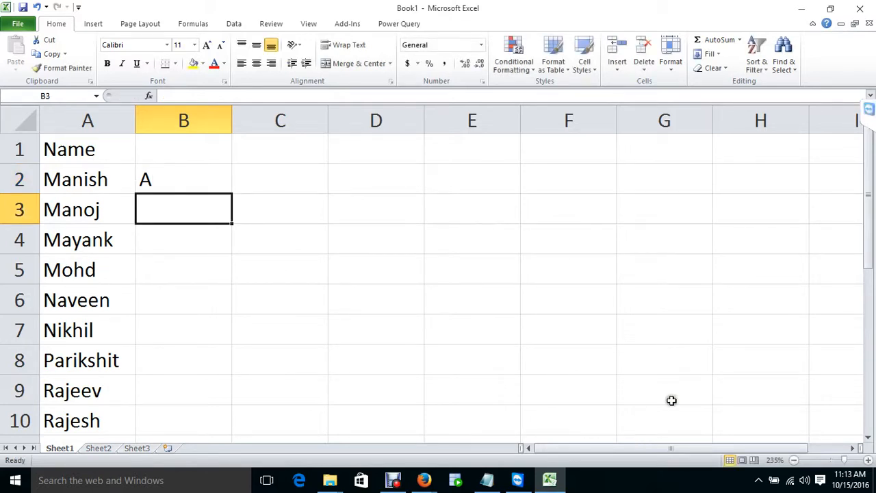
click(179, 177)
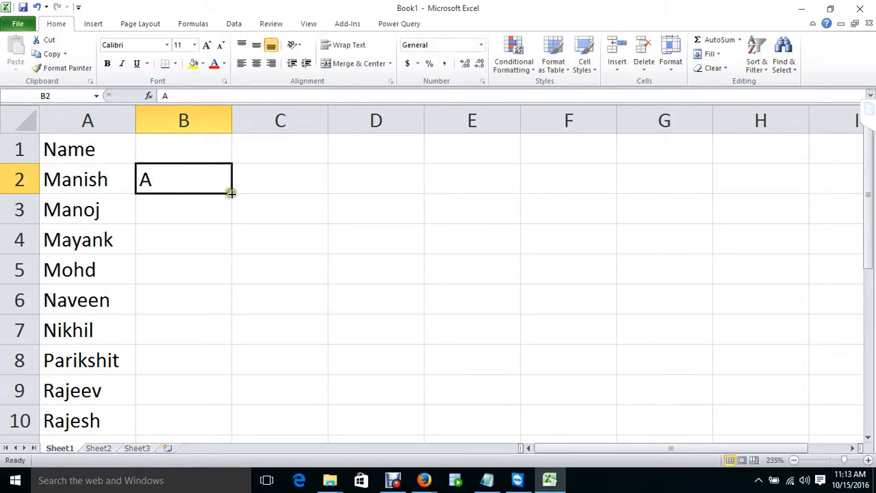
drag(229, 192, 225, 400)
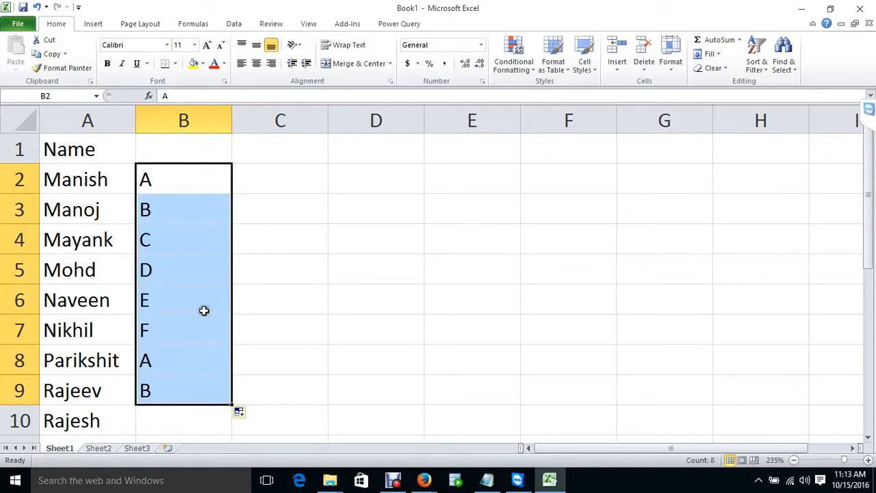
- Enter D in C3 and fill the series down to C9
click(274, 217)
text(D)
key(Return)
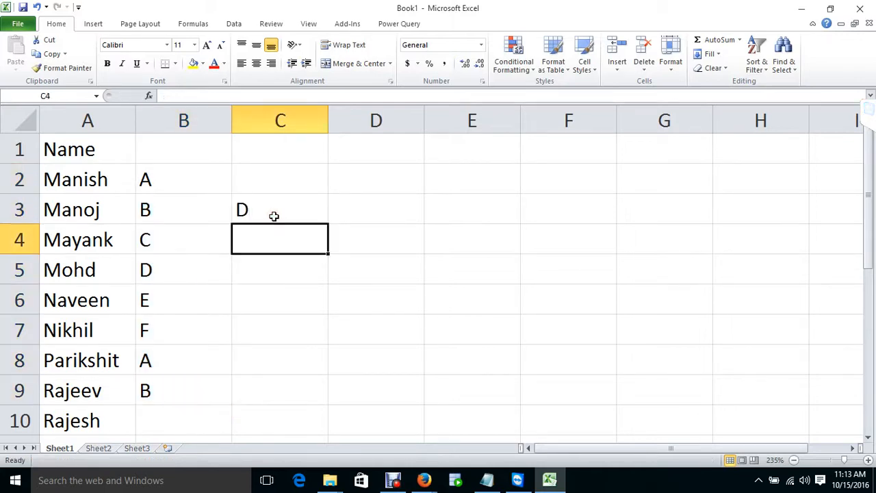
click(273, 216)
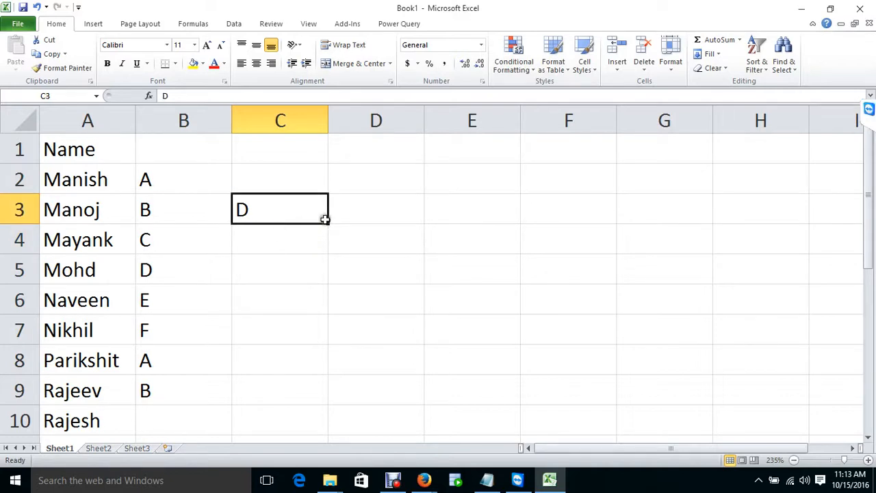
drag(330, 225, 326, 389)
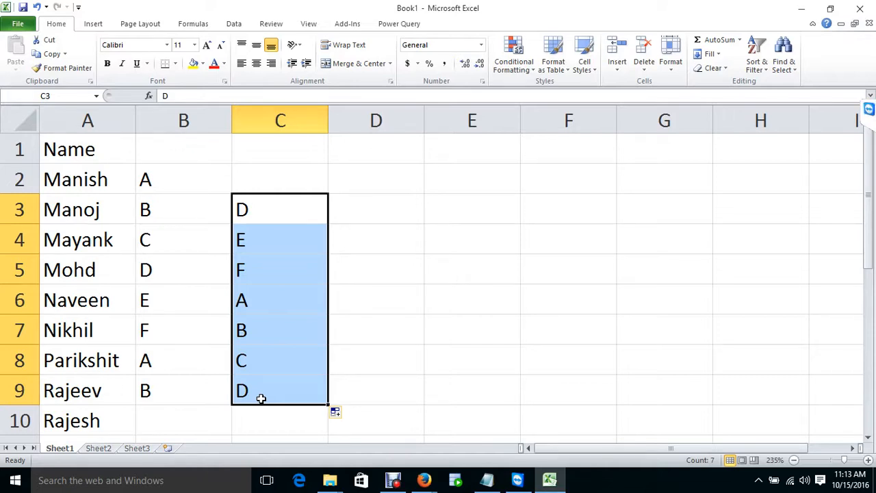
- Enter the first name from A2 in D2 and fill the series down to D8
key(Right)
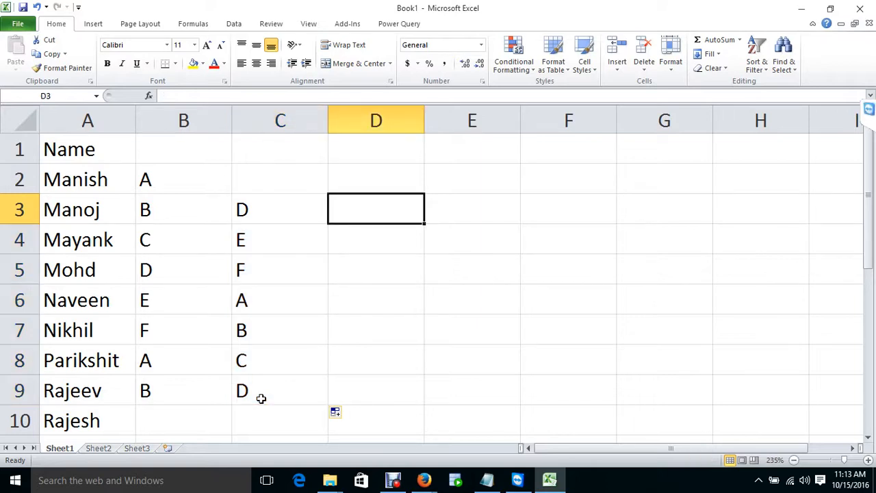
key(Up)
text(Manish)
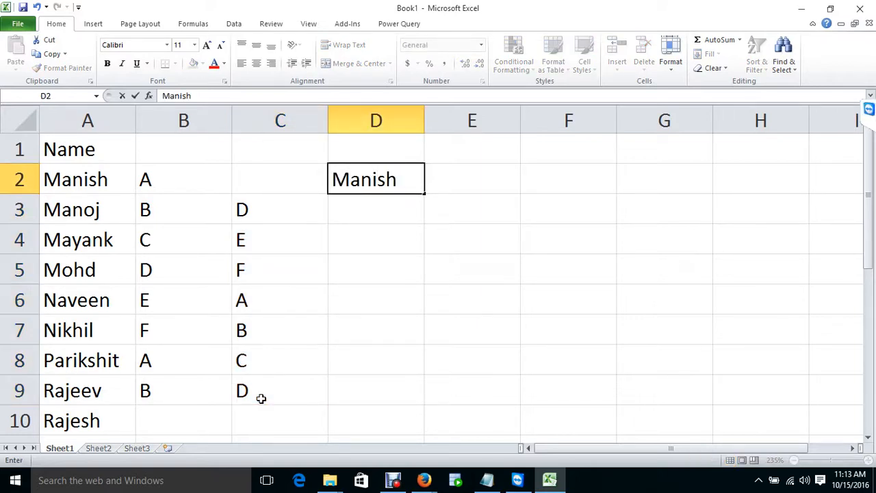
key(Return)
click(400, 179)
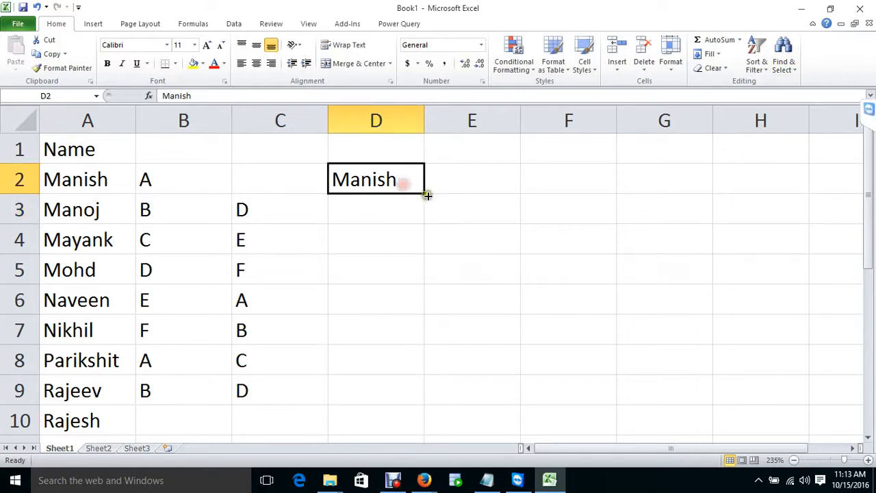
drag(424, 193, 424, 373)
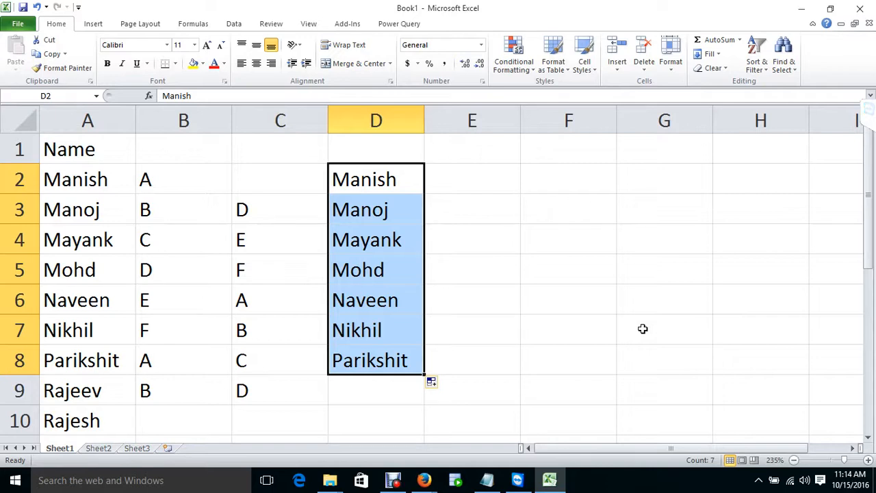
- Open the custom lists editor from the advanced Excel options
key(alt+t)
key(o)
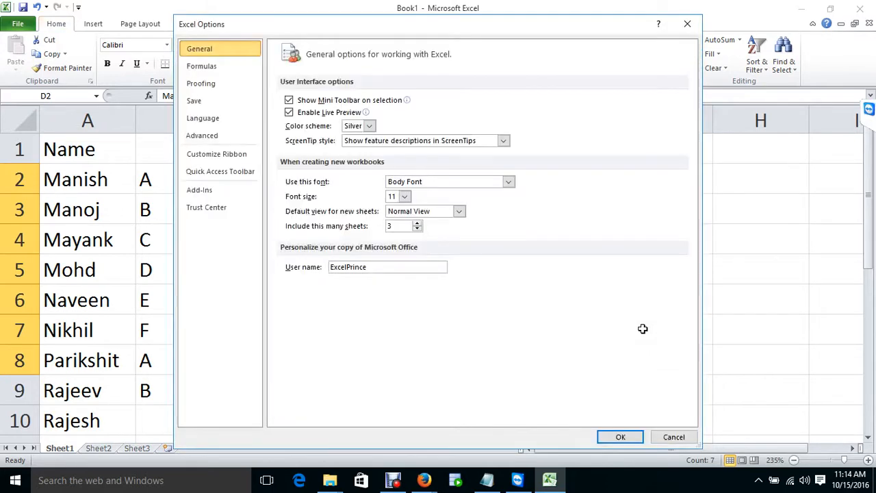
click(216, 140)
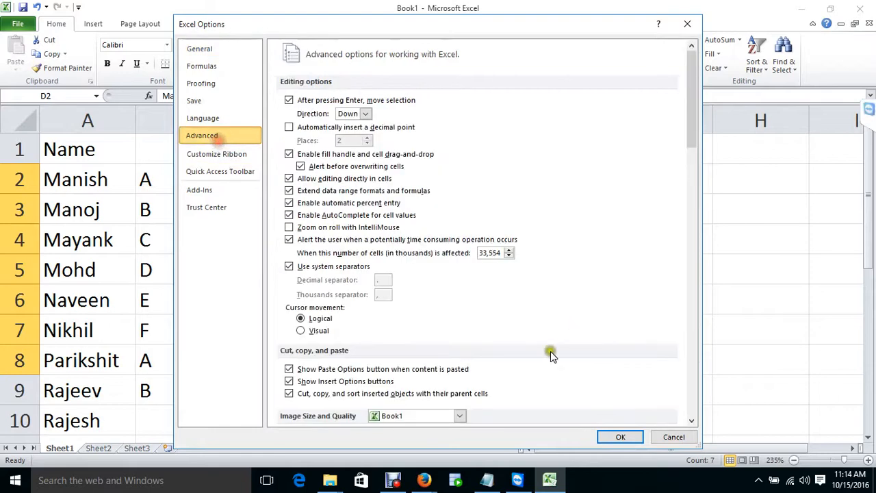
scroll(520, 349, down, 15)
scroll(492, 368, down, 10)
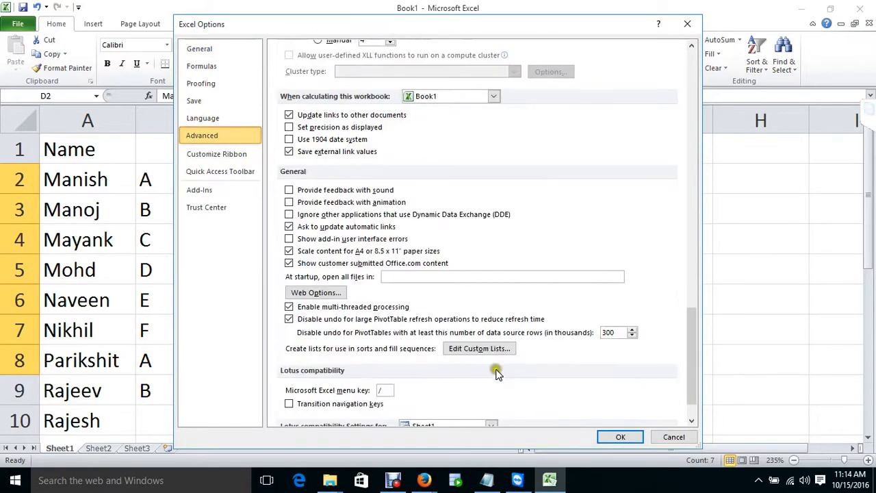
click(492, 348)
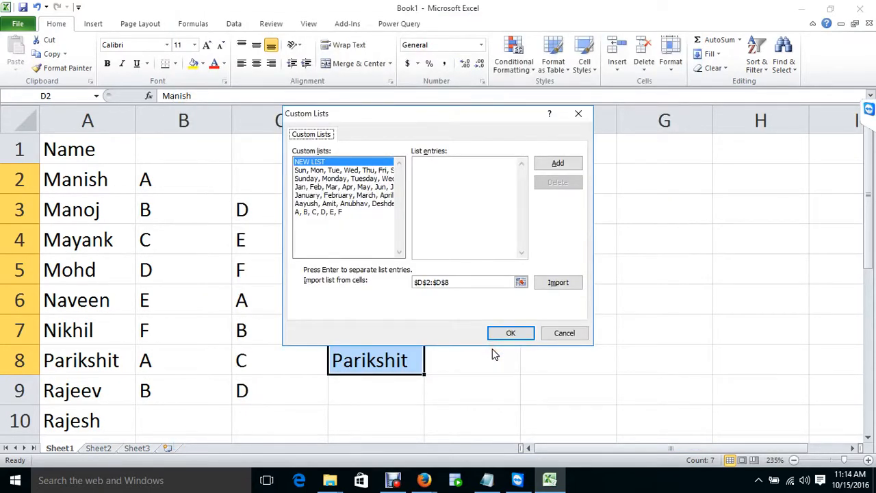
- Add a new custom list with the entries East, West, South and North
click(441, 179)
text(EAS)
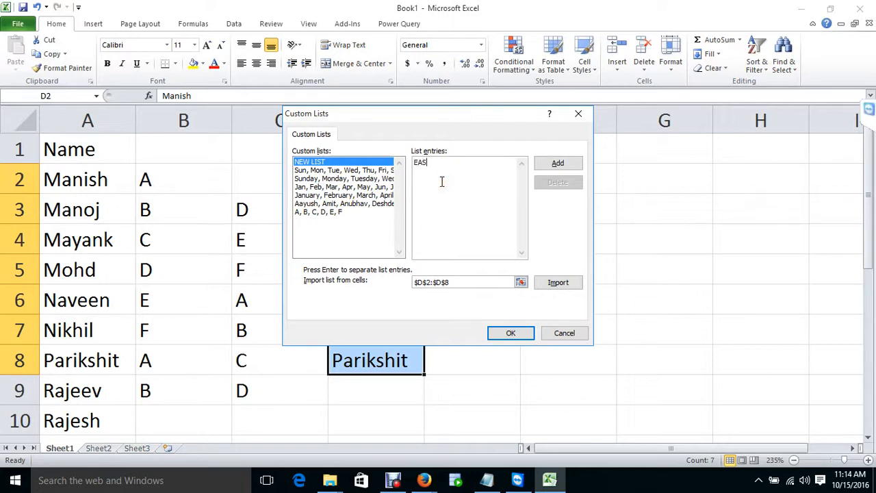
text(T We)
key(BackSpace)
key(BackSpace)
key(BackSpace)
key(BackSpace)
key(BackSpace)
key(BackSpace)
text(ast)
key(Return)
text(West)
key(Return)
text(South)
key(Return)
text(North)
click(558, 163)
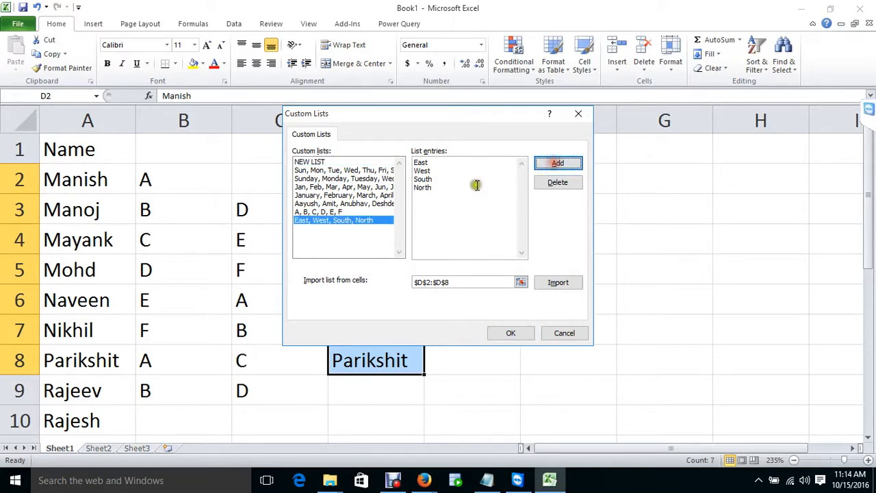
- Replace the East, West, South, North entries with Delhi alone and delete that custom list
click(443, 190)
drag(443, 189, 328, 133)
key(Delete)
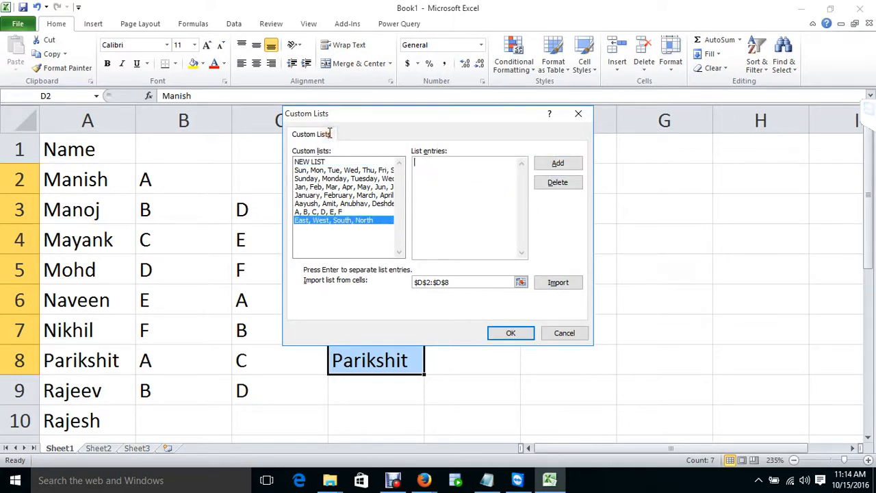
text(Delhi)
key(Tab)
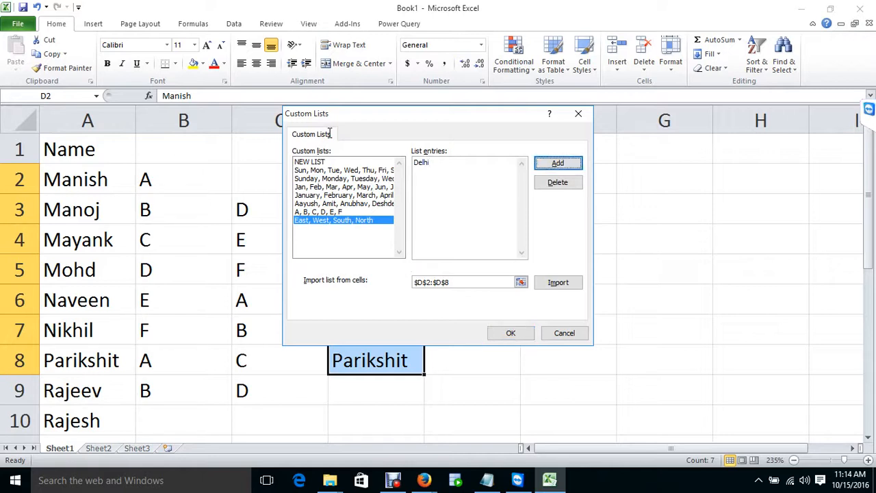
key(Return)
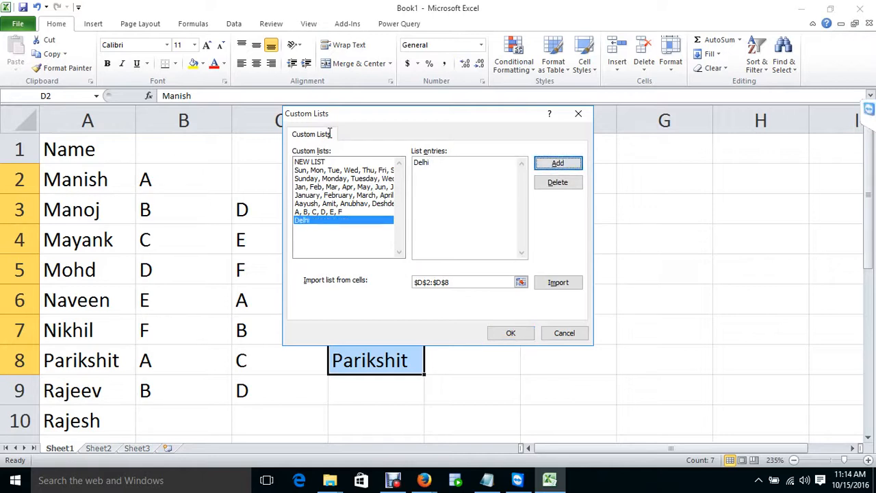
click(565, 183)
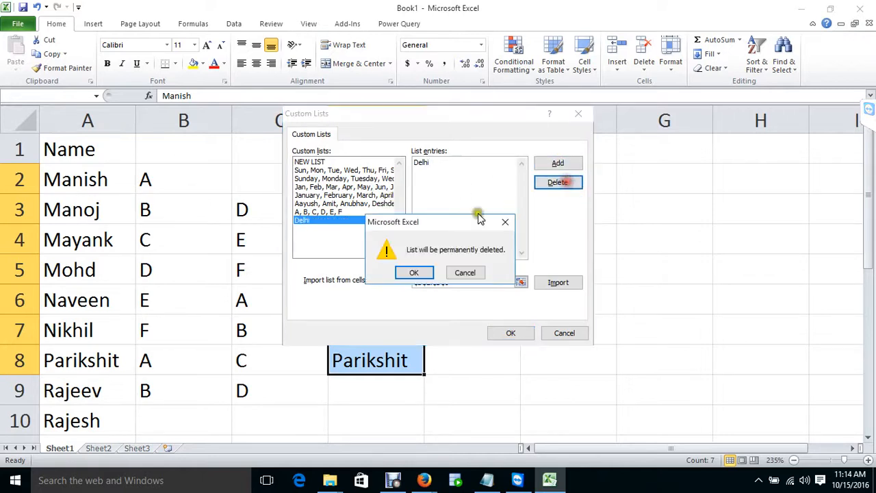
click(403, 272)
- Add a new custom list with the entries Delhi, Noida, Gaziabad, Faridabad, Hissar, Sirsa, Ludhiana, Chandigarh and Mohali
text(Delhi)
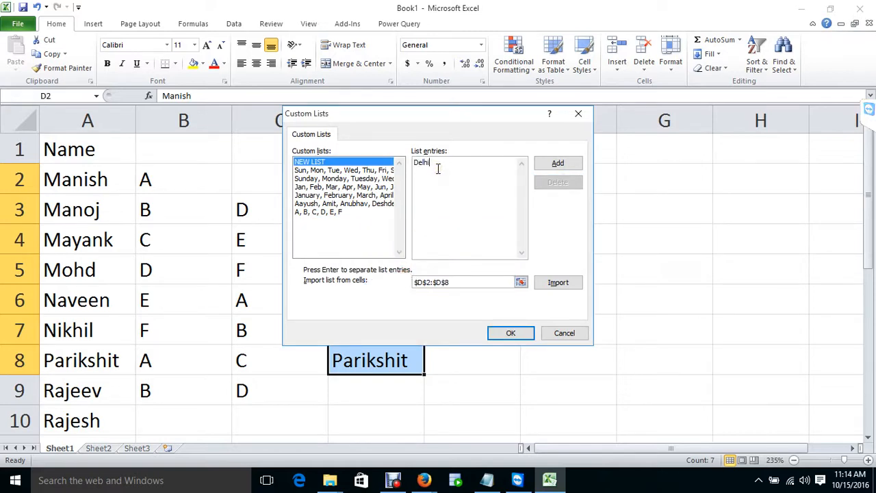
key(Return)
text(Noida)
key(Return)
text(Gaziab)
text(ad )
text(Faridabad )
text(Hissar)
text(Sirsa)
key(Return)
text(Ludhiana)
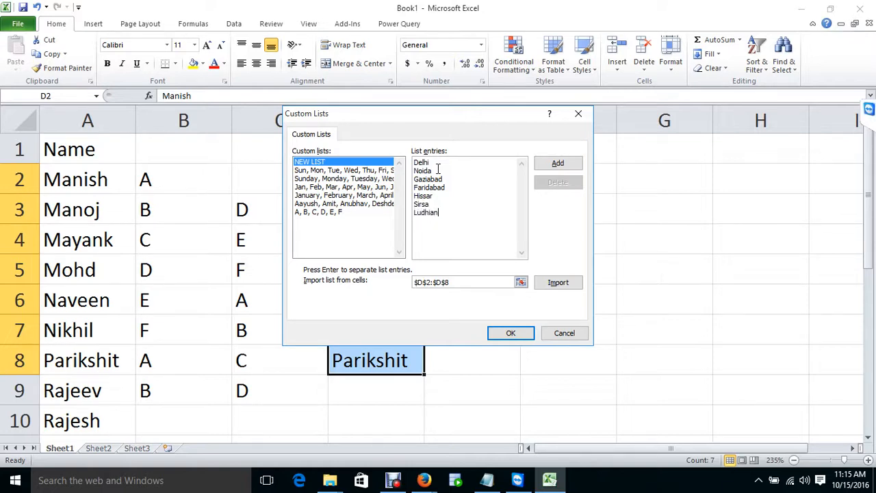
key(Return)
text(Chandigarh)
key(Return)
text(Mohali)
click(557, 164)
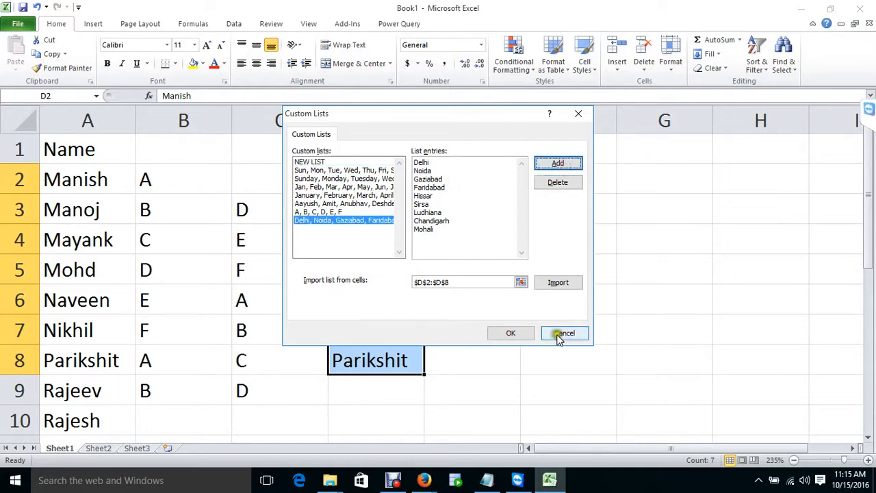
- Accept the custom lists and Excel options, and delete columns B to D from Sheet1
click(520, 335)
click(619, 436)
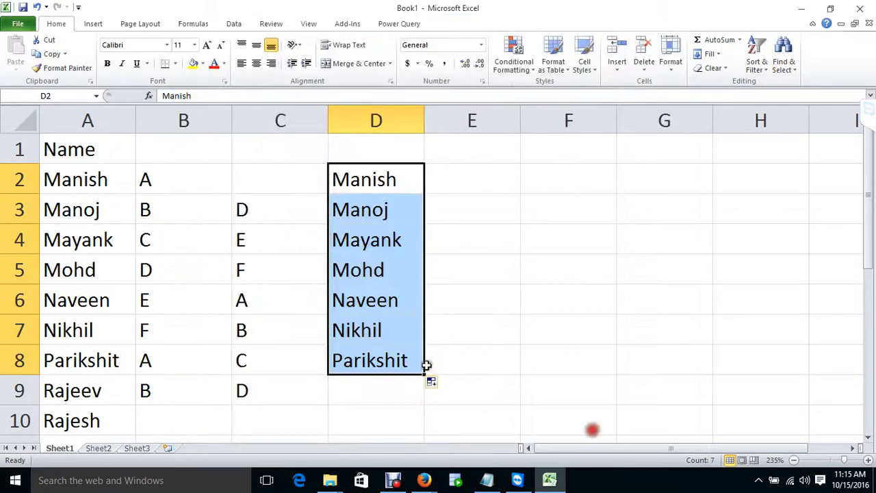
click(201, 180)
key(shift+Right)
key(ctrl+space)
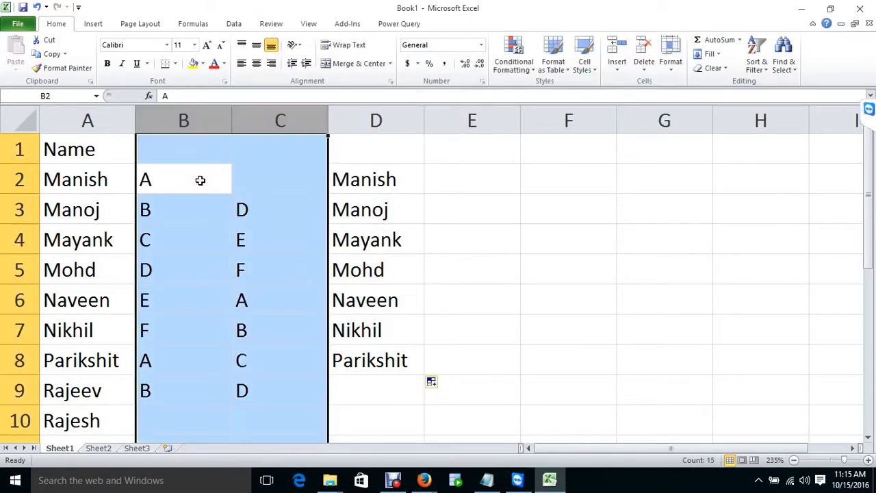
key(shift+Right)
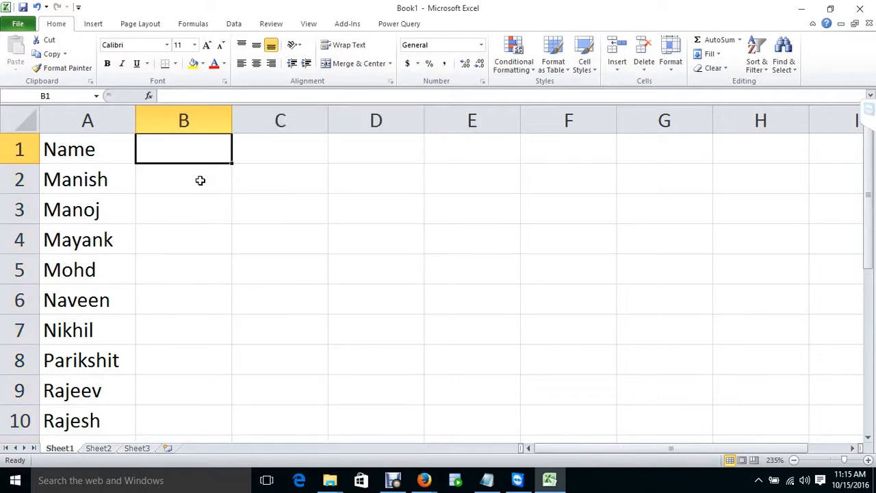
- Enter Mohali in B1 and fill the city list across the header row to G1
text(Mohi)
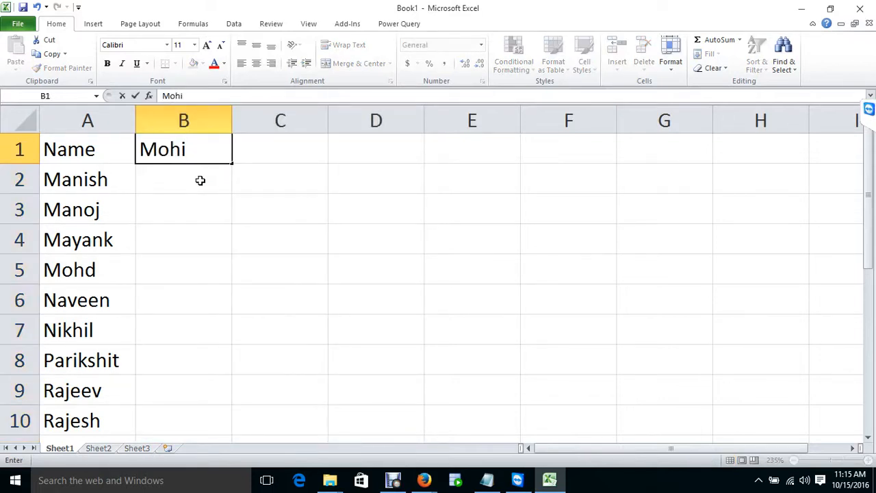
key(BackSpace)
text(ali)
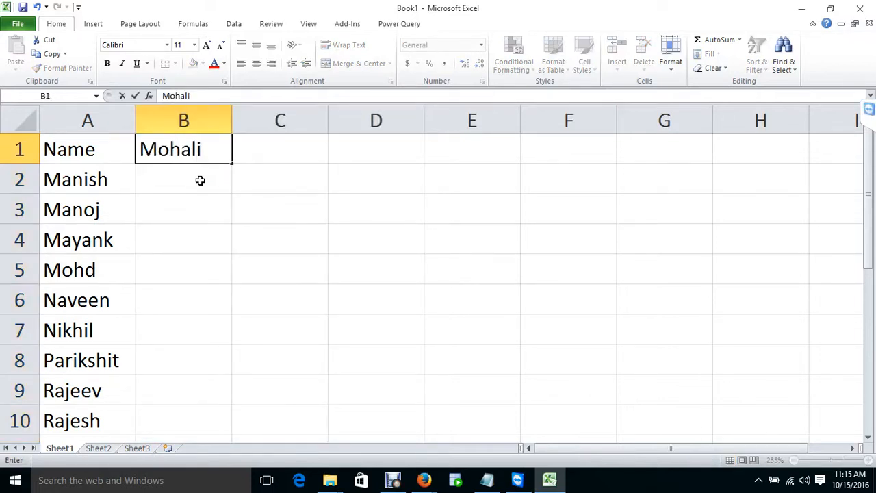
key(ctrl+Return)
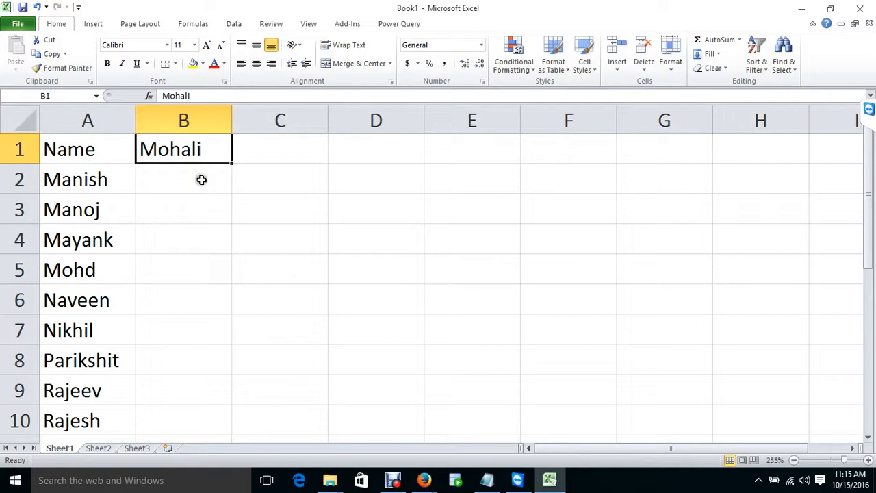
drag(232, 163, 696, 170)
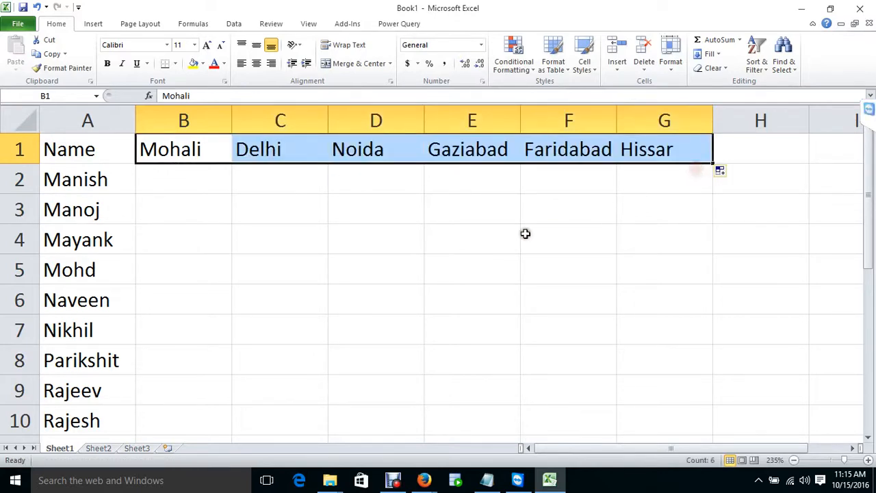
- Fill the city list from B1 down to B9, and clear the filled cells B2:B9
key(Down)
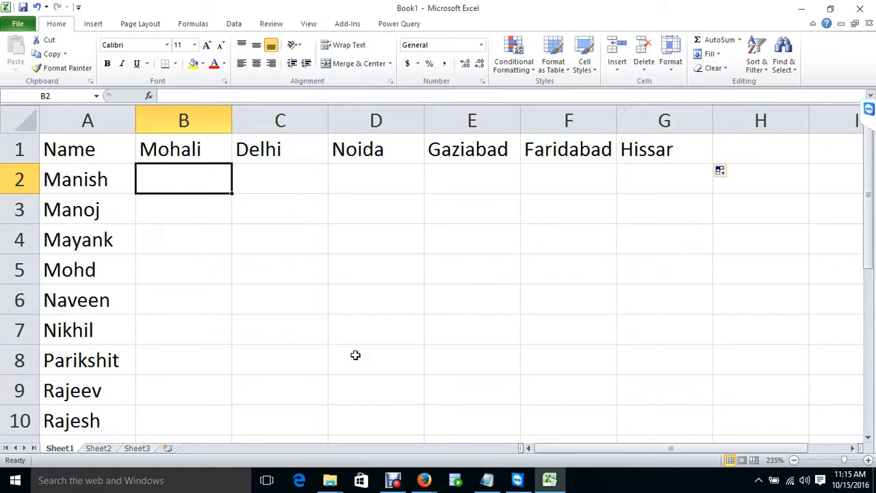
key(Up)
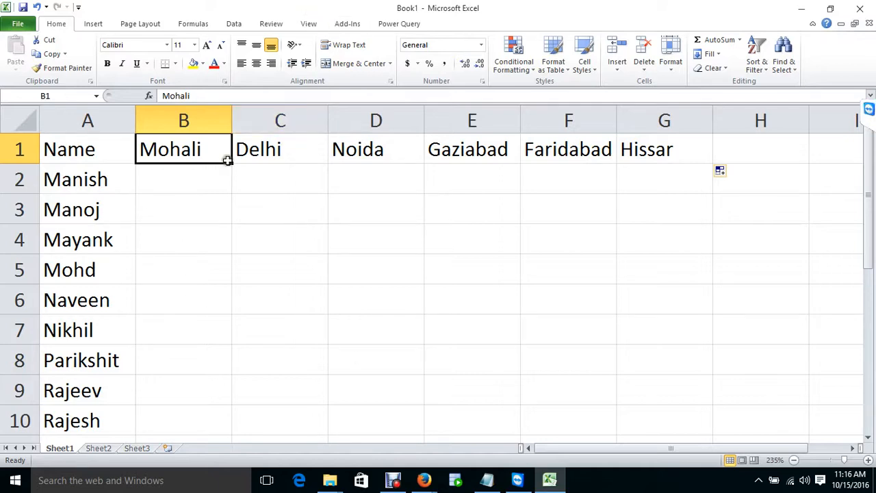
drag(232, 166, 233, 402)
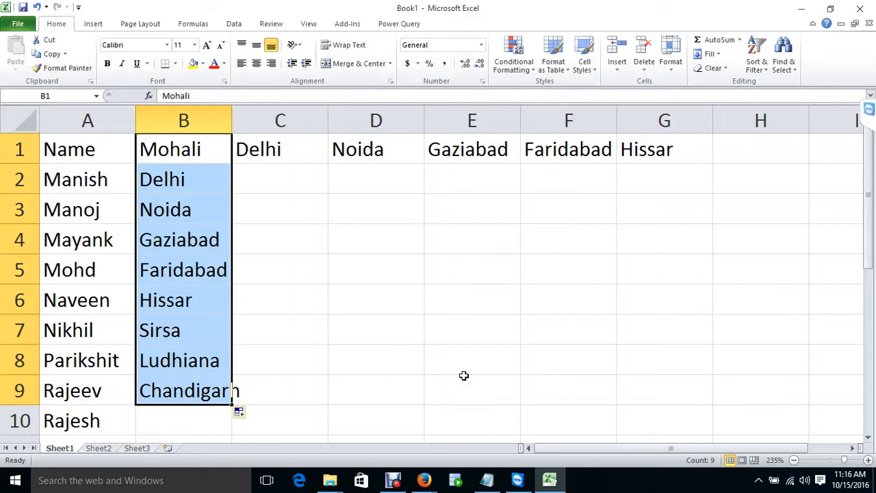
key(Up)
key(Down)
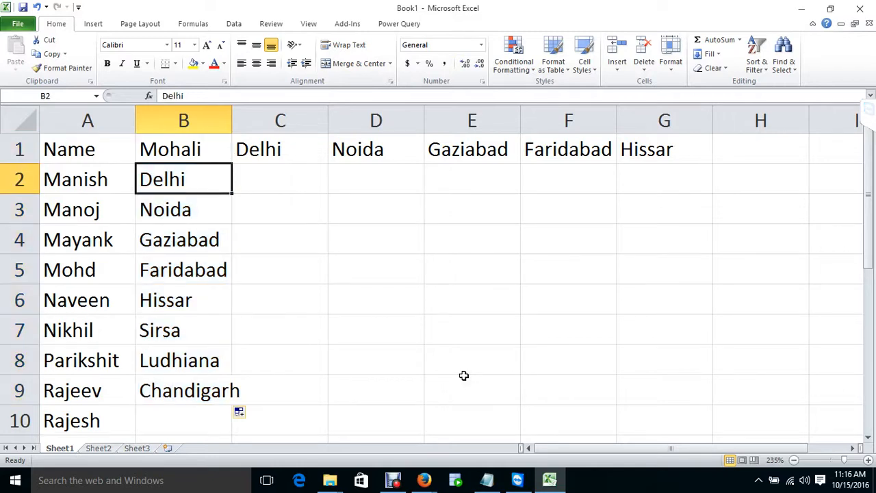
key(ctrl+shift+Down)
key(Delete)
key(Up)
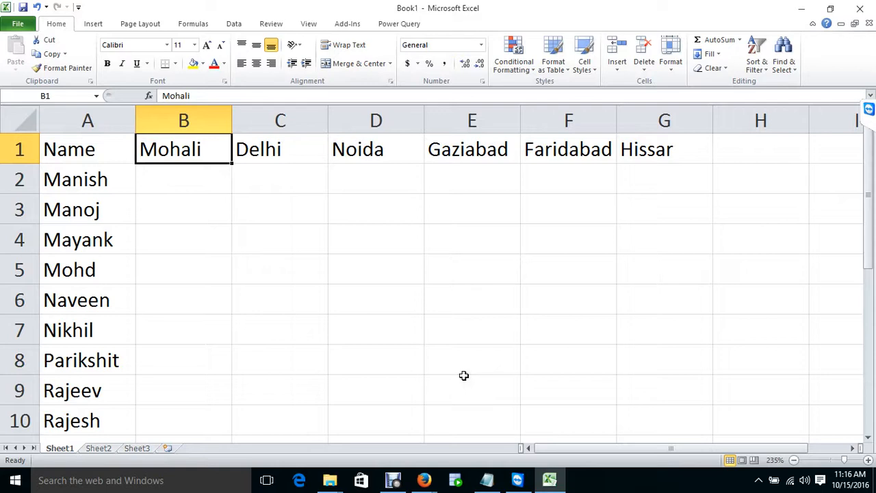
- Enter a RANDBETWEEN formula in B2 for random numbers from 1 to 100
key(Down)
text(=ra)
key(Down)
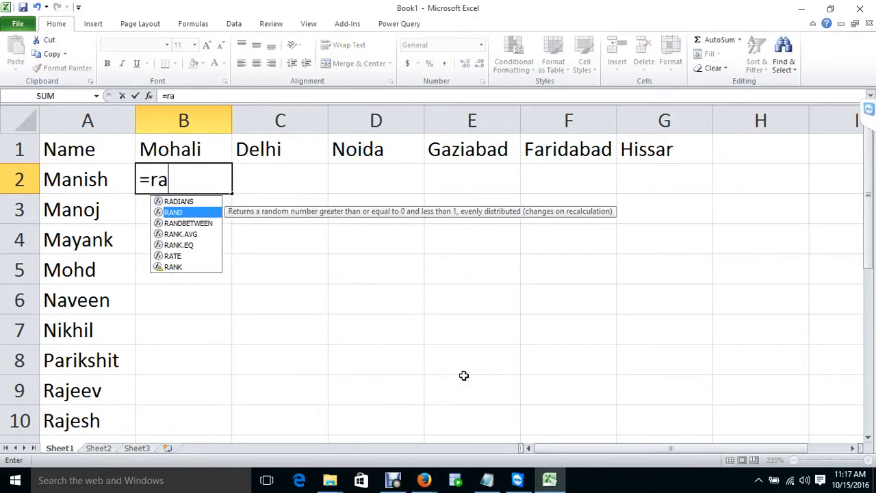
key(Down)
key(Tab)
text(1,100)
key(Left)
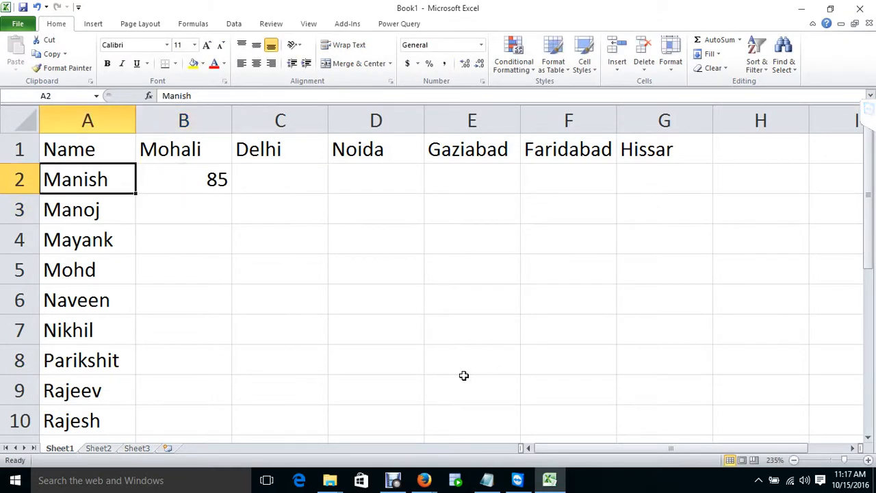
- Fill the random number formula from B2 down and across the range B2:G10
key(ctrl+Down)
key(Right)
key(ctrl+shift+Up)
key(shift+Right)
key(shift+Right)
key(shift+Right)
key(shift+Right)
key(shift+Right)
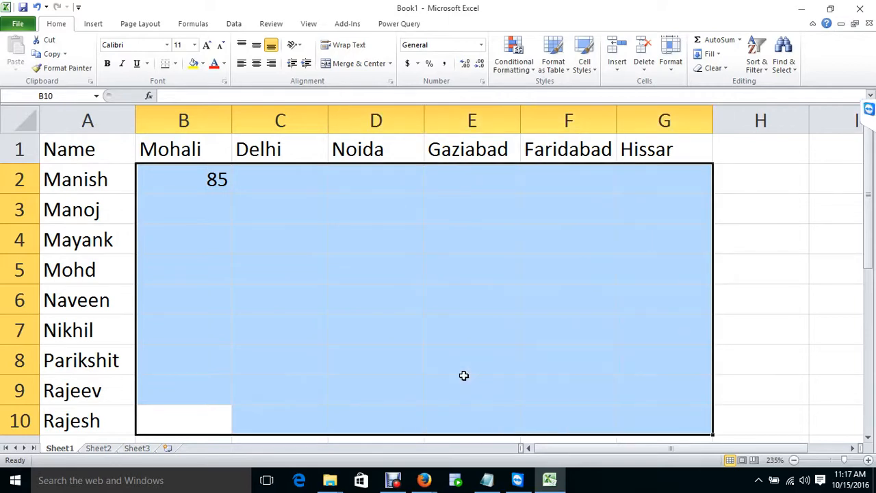
key(ctrl+d)
key(ctrl+r)
- Replace the random number formulas in B2:G10 with their values using Paste Special
key(ctrl+c)
key(ctrl+alt+v)
key(v)
key(Return)
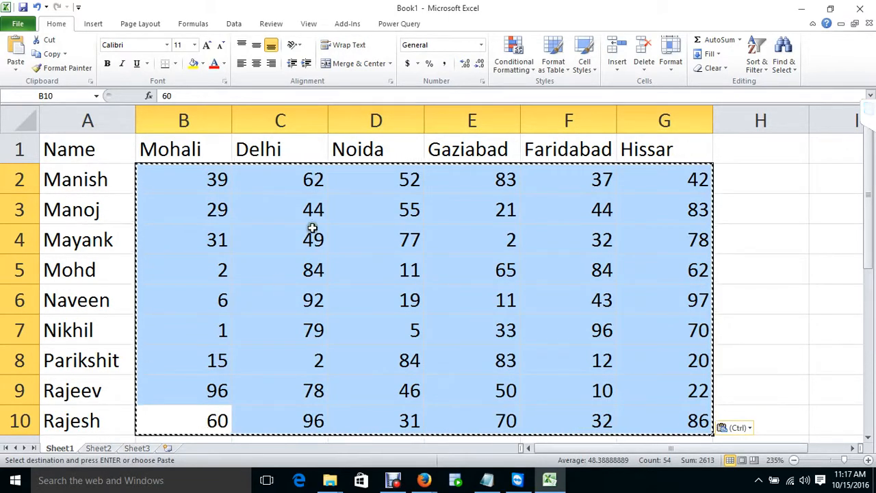
key(Escape)
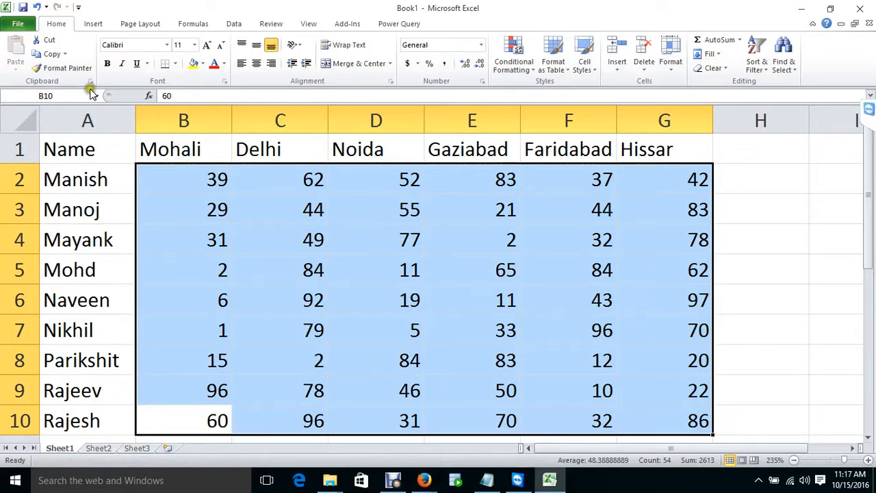
click(87, 24)
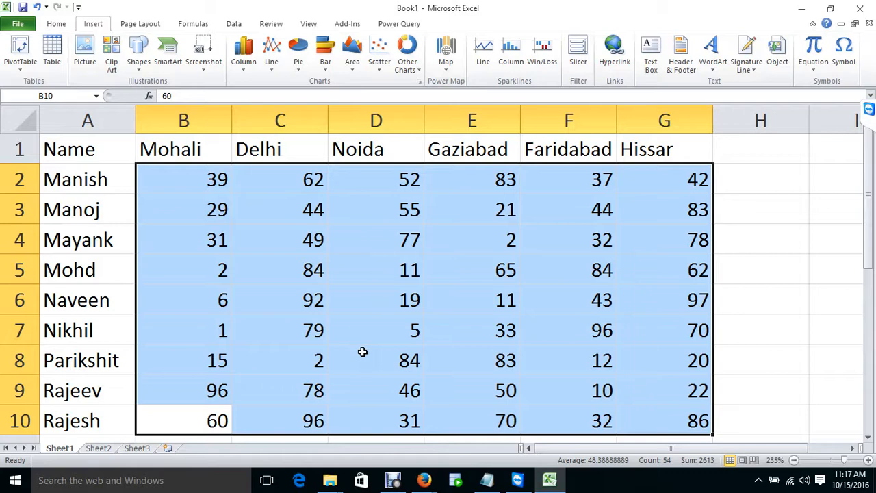
key(Left)
key(Up)
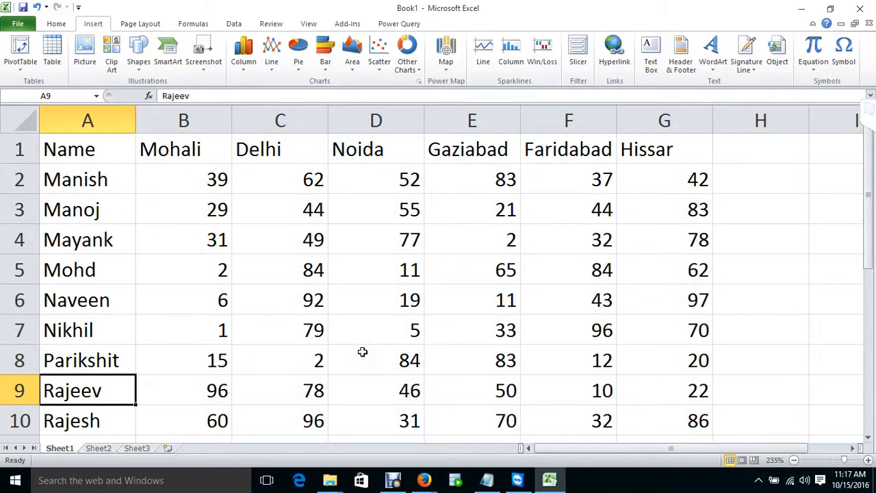
key(ctrl+o)
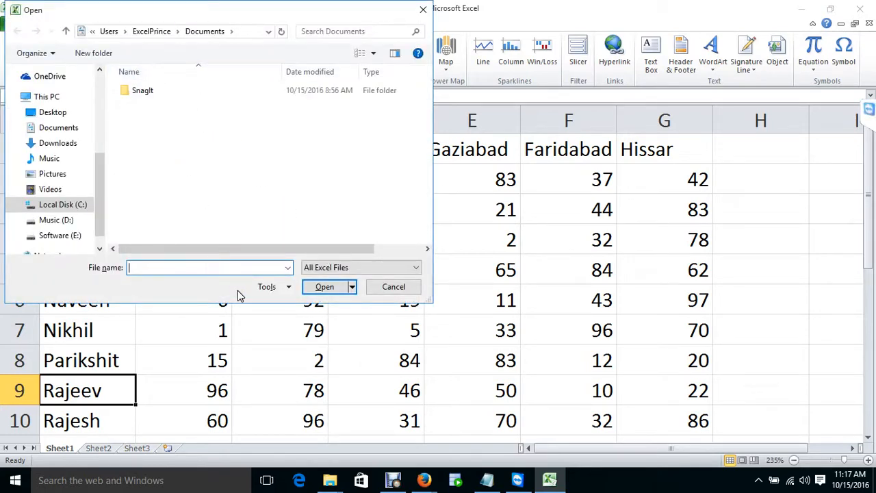
key(Escape)
click(122, 262)
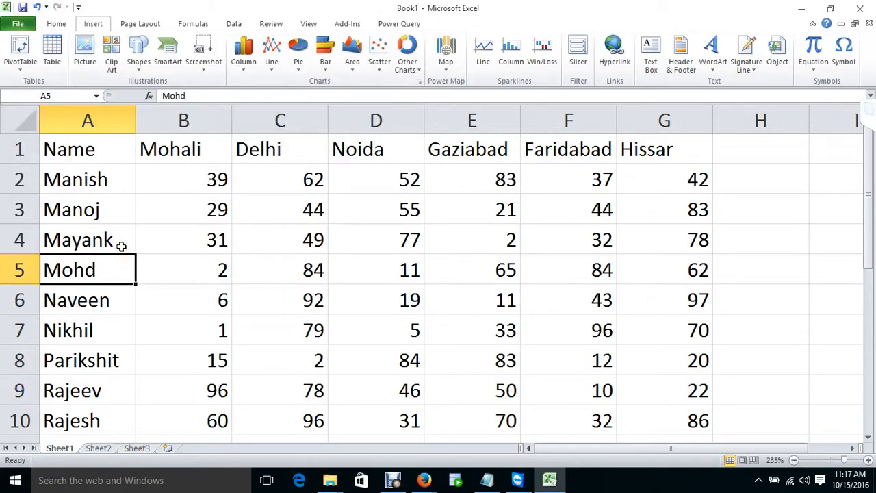
- Copy the Name and Mohali columns, A1:B10, to cell A1 of Sheet2
key(ctrl+Home)
key(shift+Right)
key(ctrl+shift+Down)
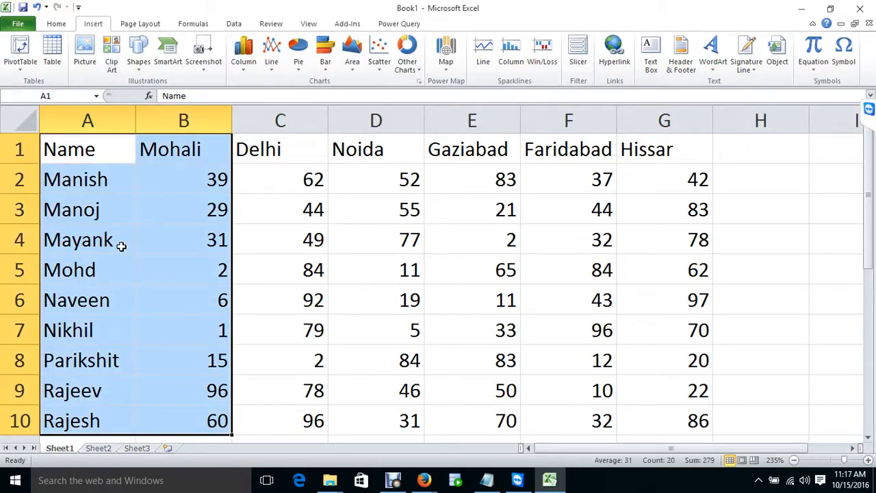
key(ctrl+c)
key(ctrl+Page_Down)
key(ctrl+v)
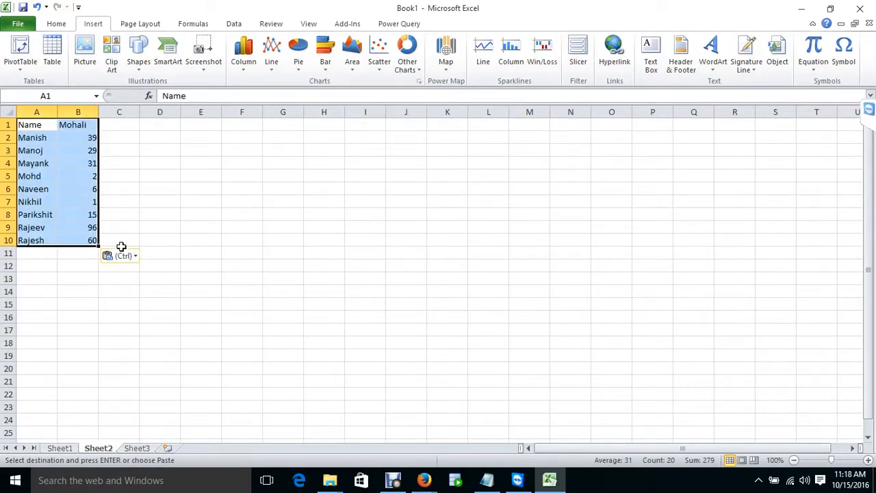
- Insert two blank columns between the Name and Mohali columns on Sheet2
ctrl+scroll(146, 322, up, 6)
click(145, 144)
key(ctrl+space)
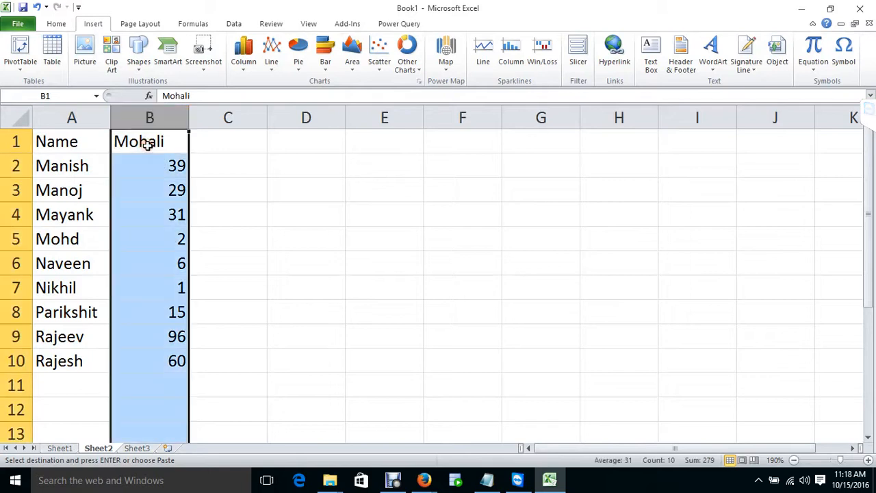
key(ctrl+shift+equal)
key(ctrl+shift+equal)
click(147, 145)
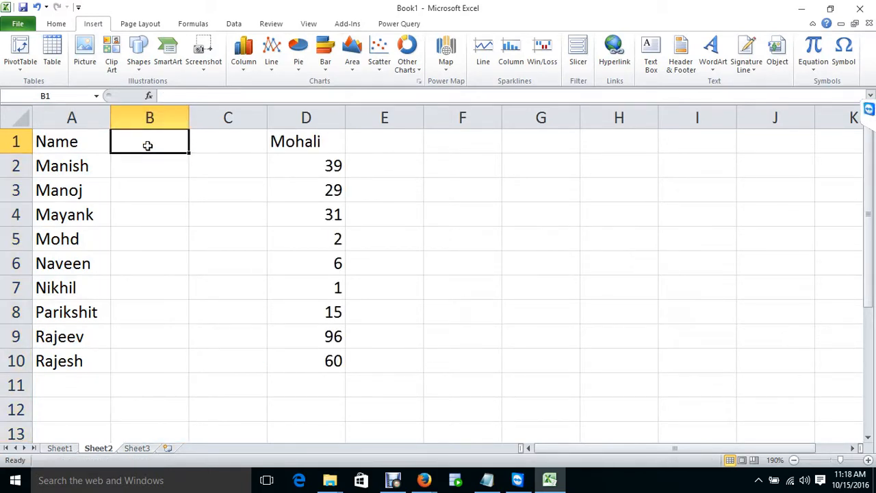
- Head column B Supervisor, enter AA and BB in B2:B3, and repeat the pair down to B10
text(Supervisor)
key(Return)
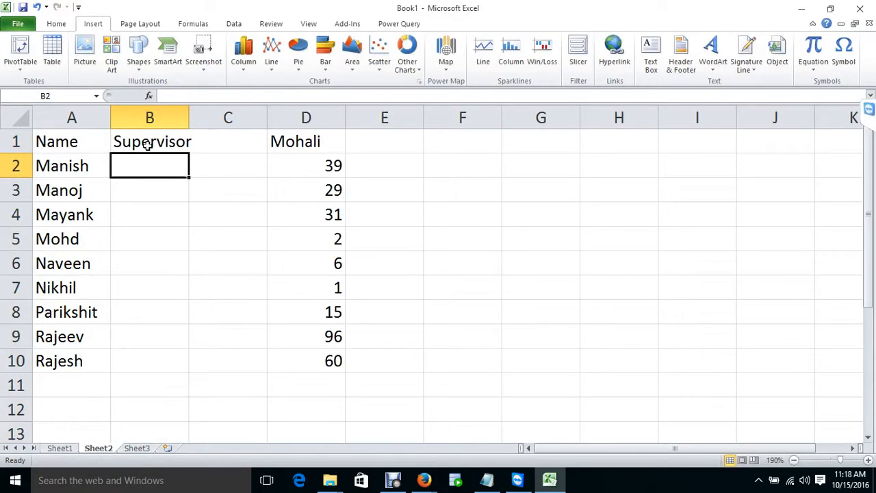
text(AA)
key(Return)
text(BB)
key(Return)
key(Up)
key(Up)
key(shift+Down)
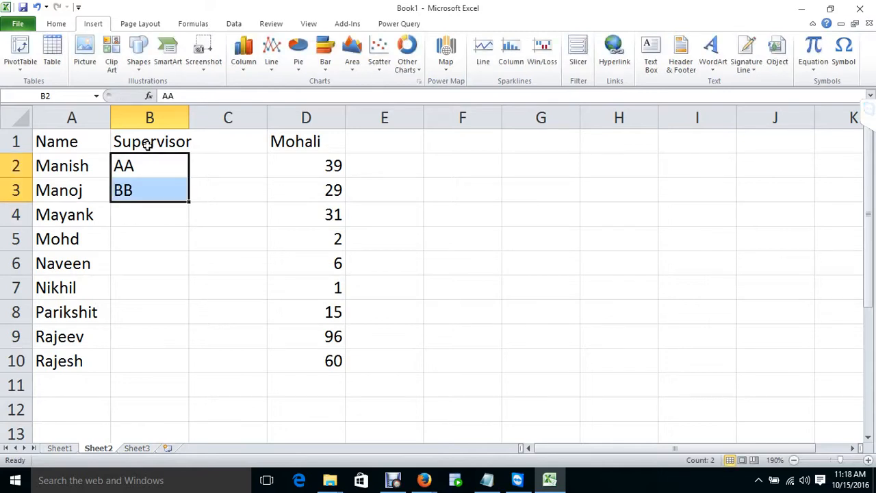
double_click(188, 204)
click(215, 141)
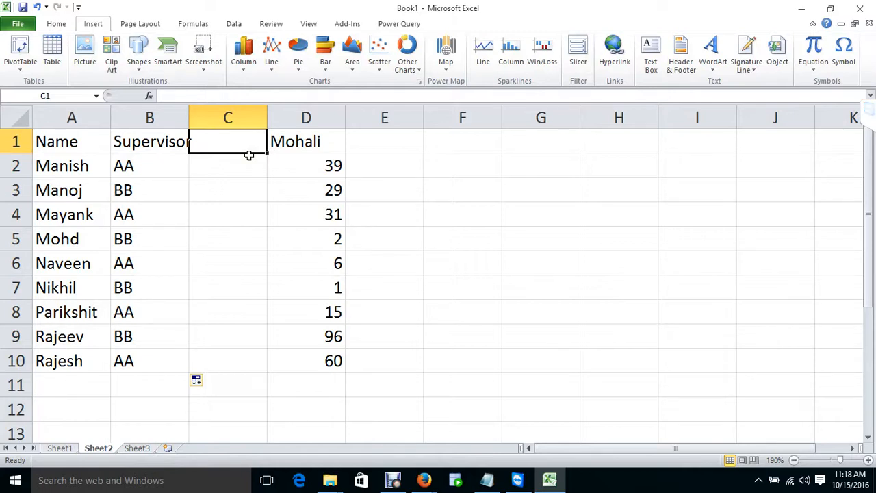
key(Left)
key(Left)
key(ctrl+space)
key(ctrl+shift+plus)
key(Left)
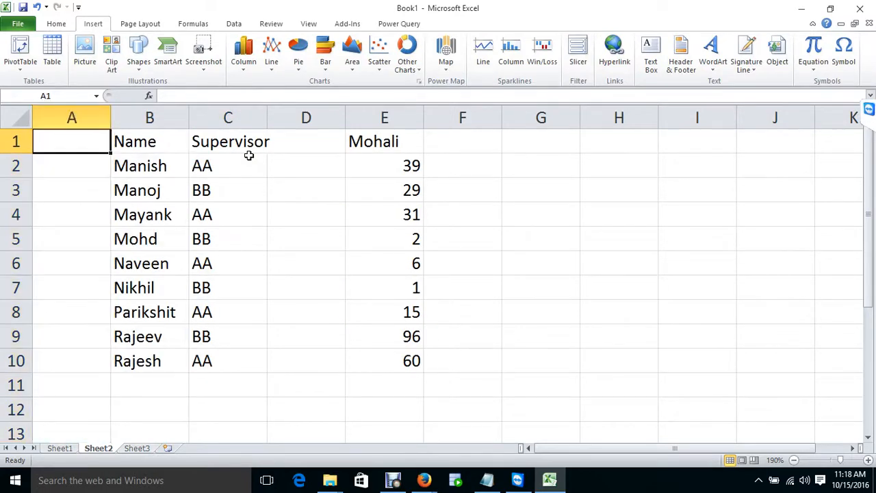
text(Date)
key(Return)
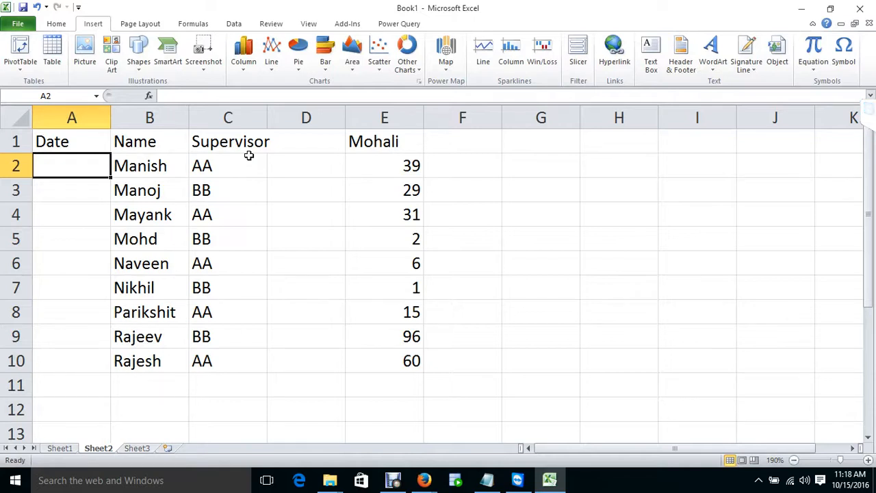
key(ctrl+space)
key(ctrl+minus)
key(Up)
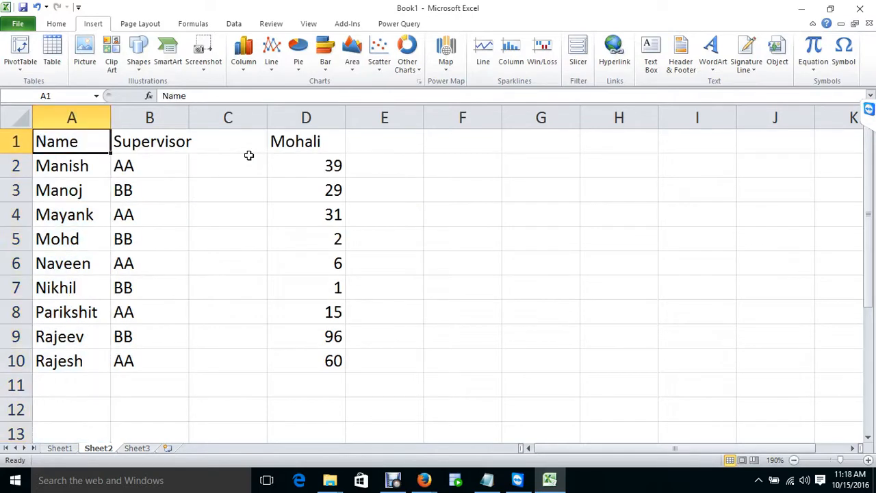
- Head column C Department, enter Dep1 in C2, and fill the series down to C6
key(Right)
key(Right)
text(Department)
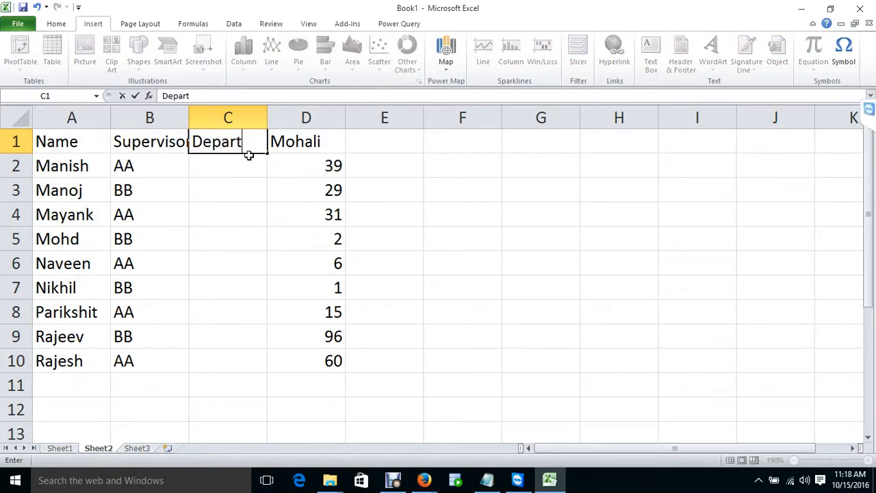
key(Return)
text(Dep1)
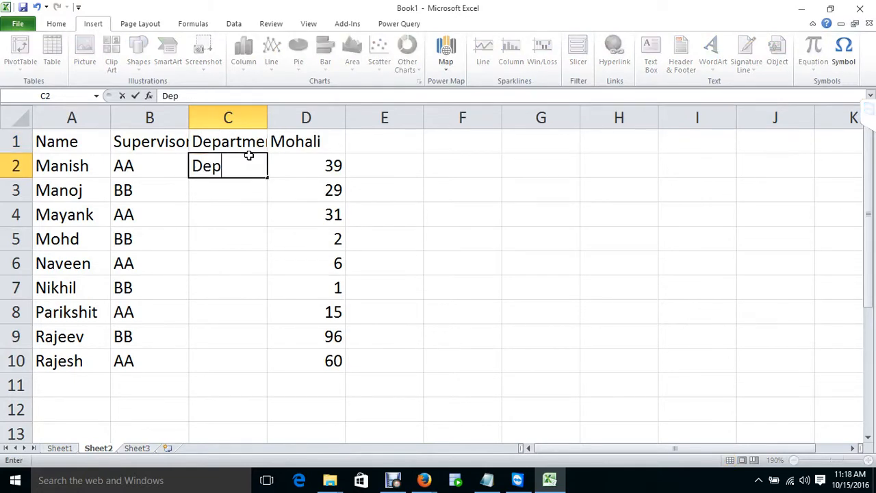
key(Return)
click(248, 155)
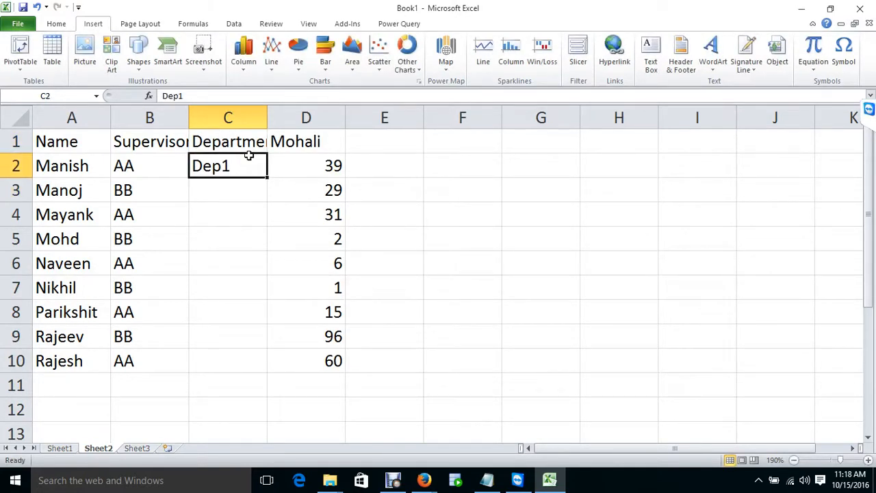
drag(267, 178, 260, 273)
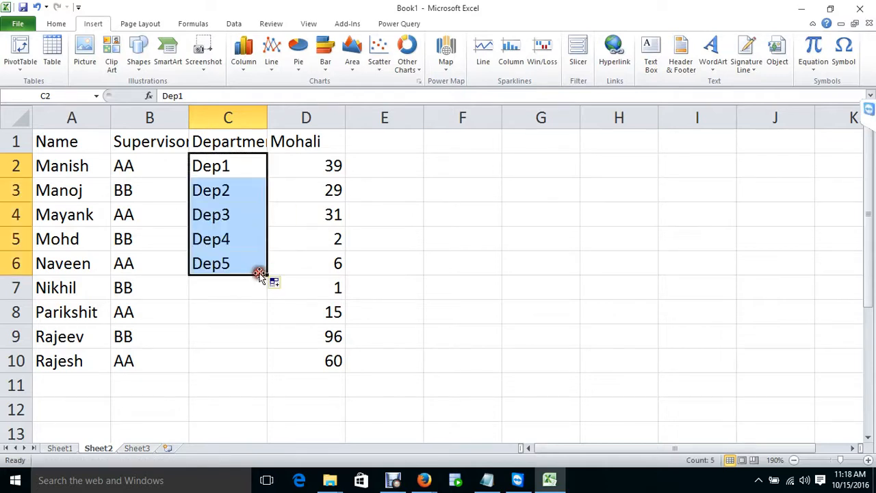
- Copy the Dep1 to Dep5 cells to C7 and below, and clear the surplus entry in C11
key(ctrl+c)
click(231, 288)
key(ctrl+v)
click(230, 385)
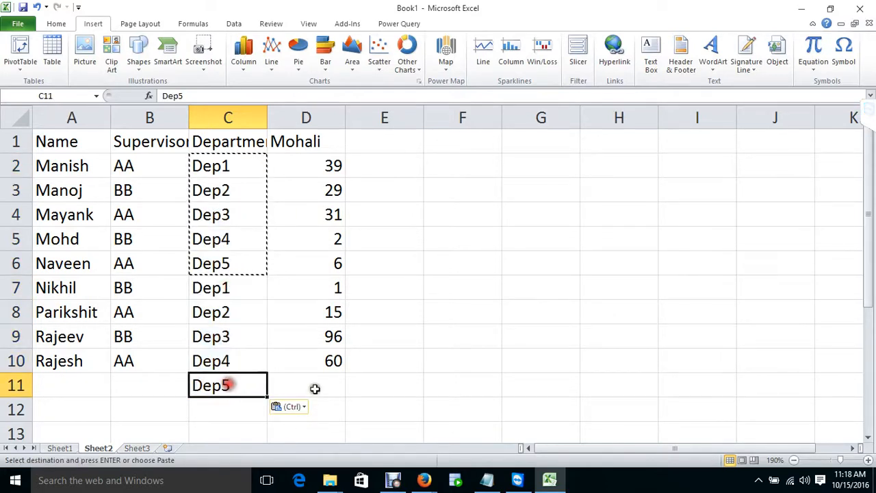
key(Delete)
- Create a pivot table from A1:D10 with the PivotTable wizard, placed on the existing worksheet at F3
key(Up)
key(ctrl+a)
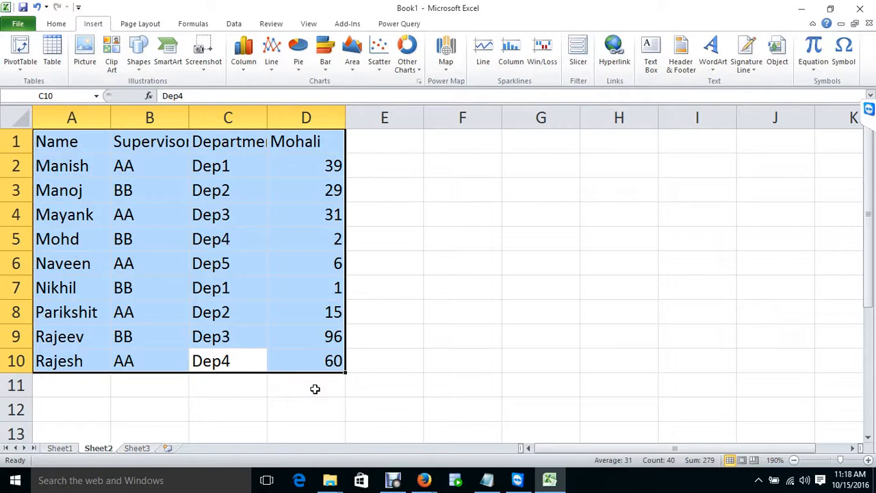
key(alt+d)
key(p)
key(Return)
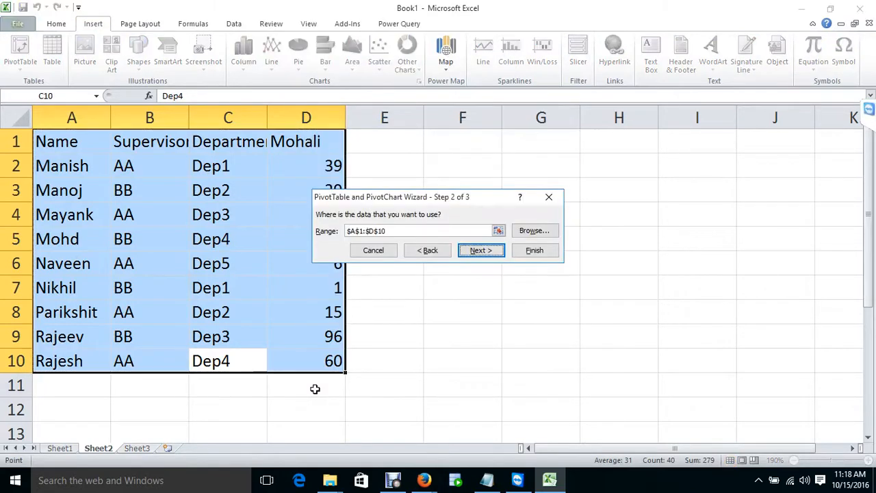
key(Return)
click(417, 204)
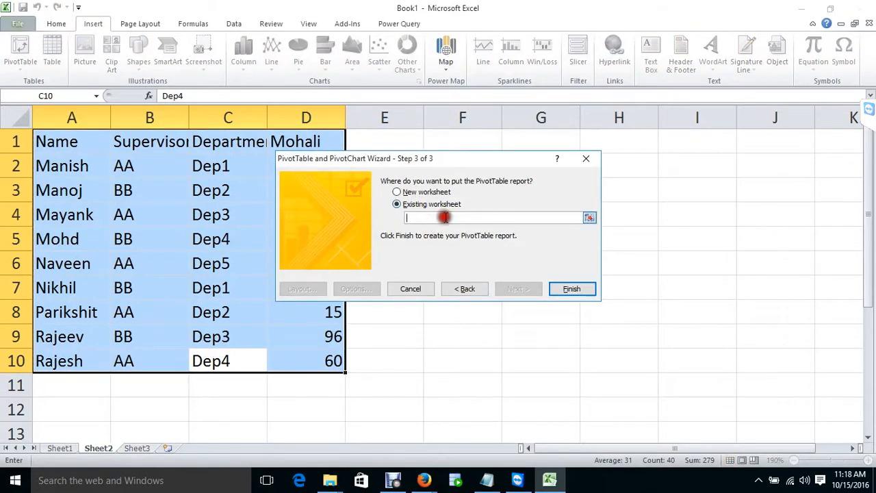
click(587, 218)
click(432, 196)
key(Return)
key(Return)
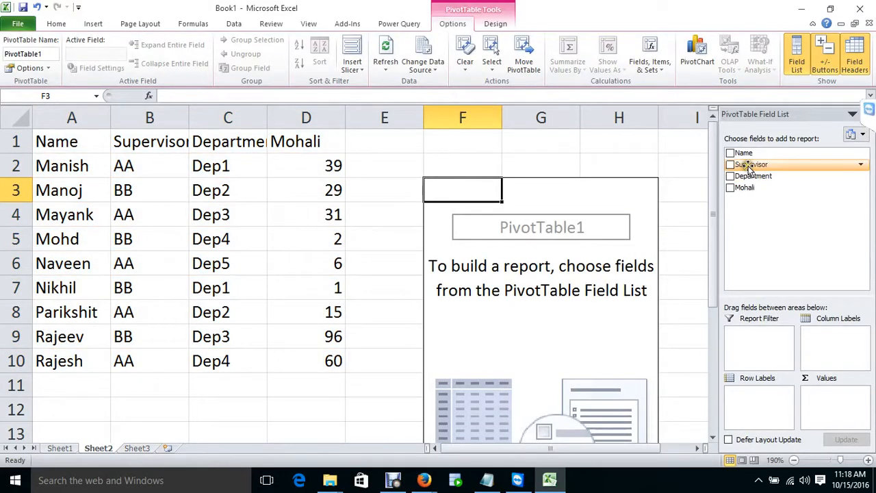
- Add Department to the pivot table's row labels and Mohali to its values
drag(746, 165, 756, 404)
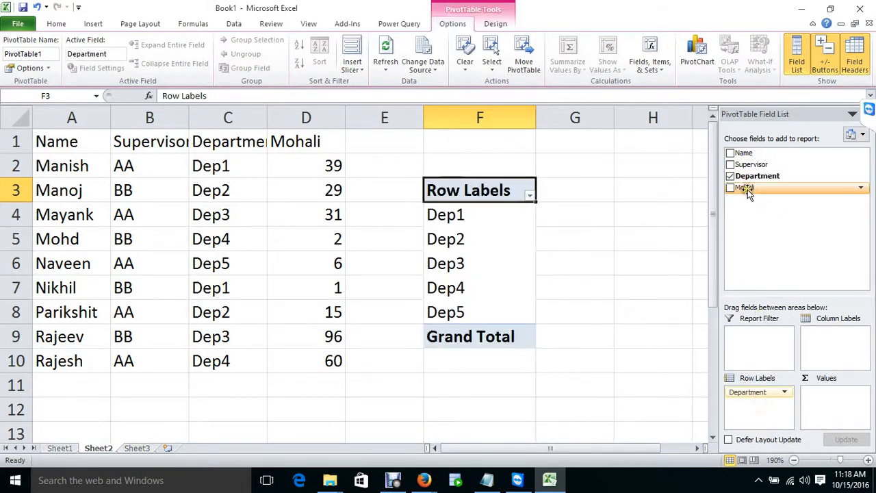
drag(747, 189, 843, 402)
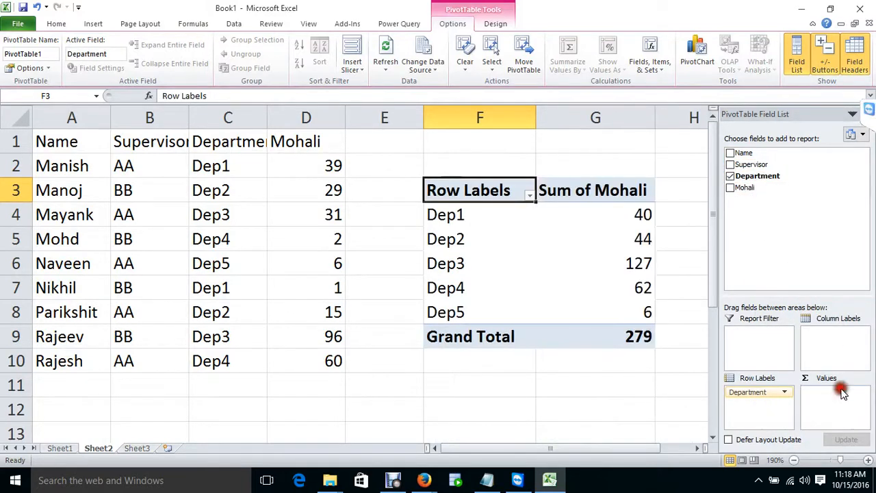
- Insert a slicer for the Department field of the pivot table
click(504, 214)
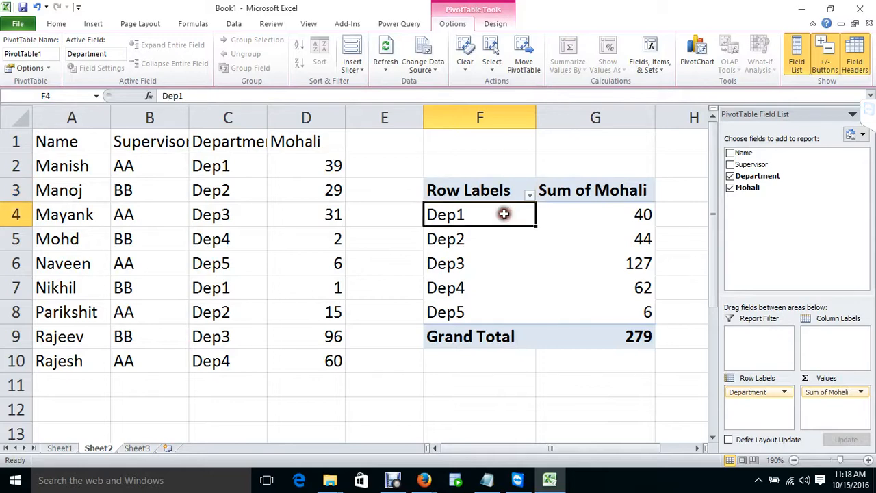
click(61, 23)
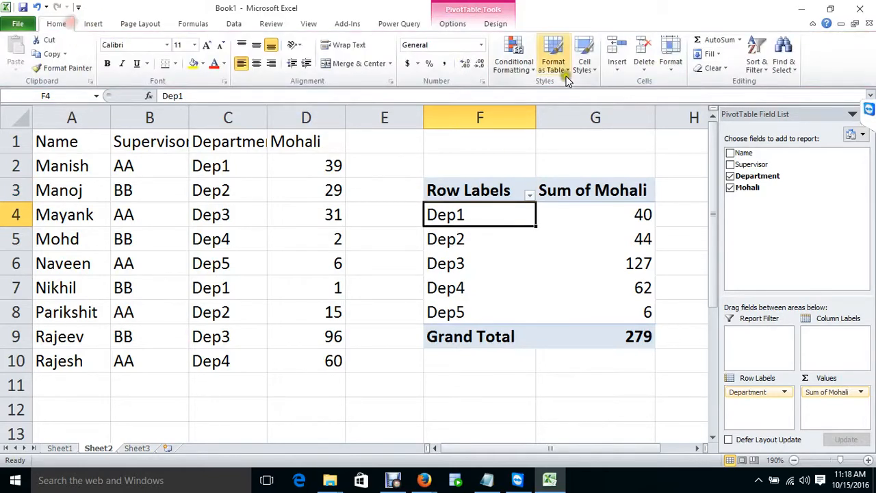
click(100, 23)
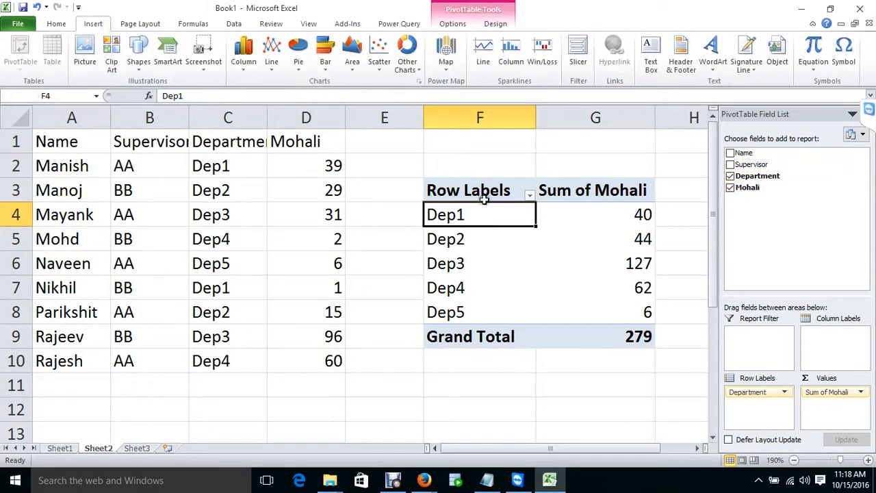
click(579, 62)
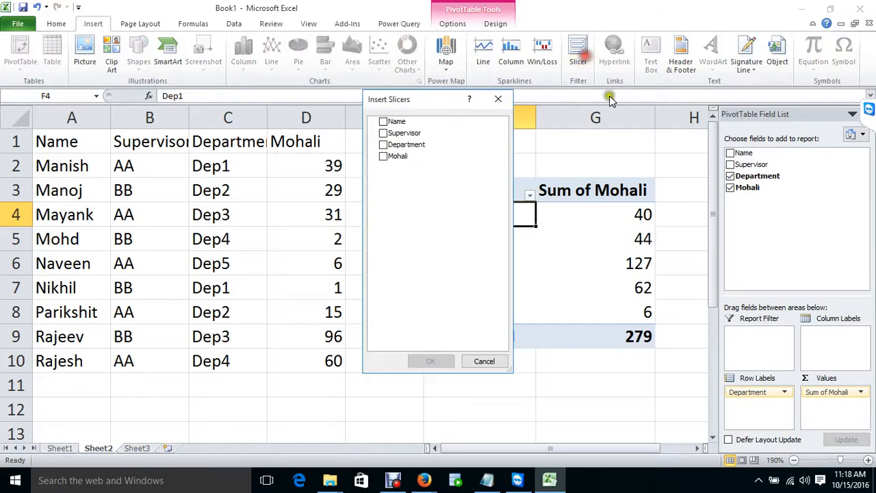
click(389, 145)
click(430, 361)
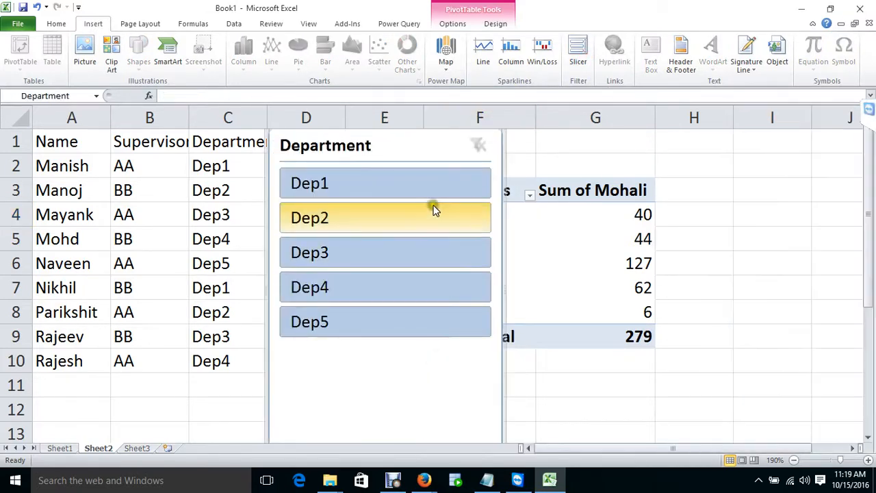
- Move the Department slicer off the data to the empty area around columns J to M
click(675, 370)
ctrl+scroll(676, 381, down, 5)
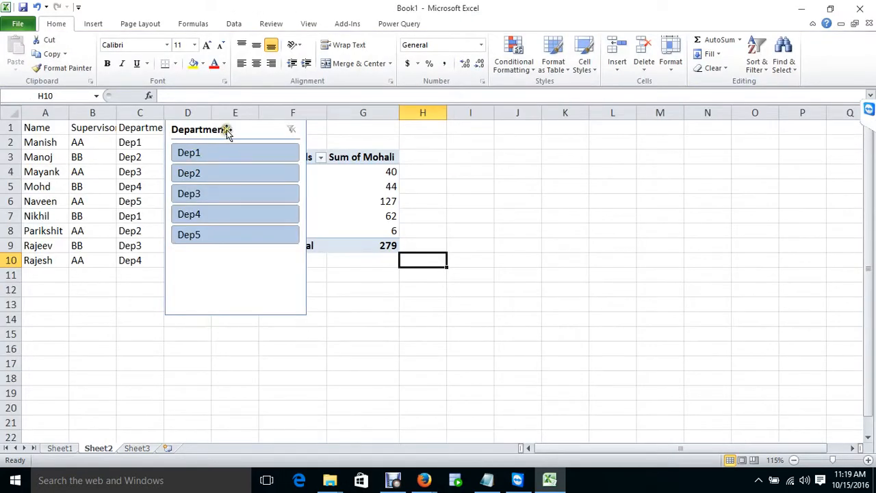
drag(226, 131, 571, 200)
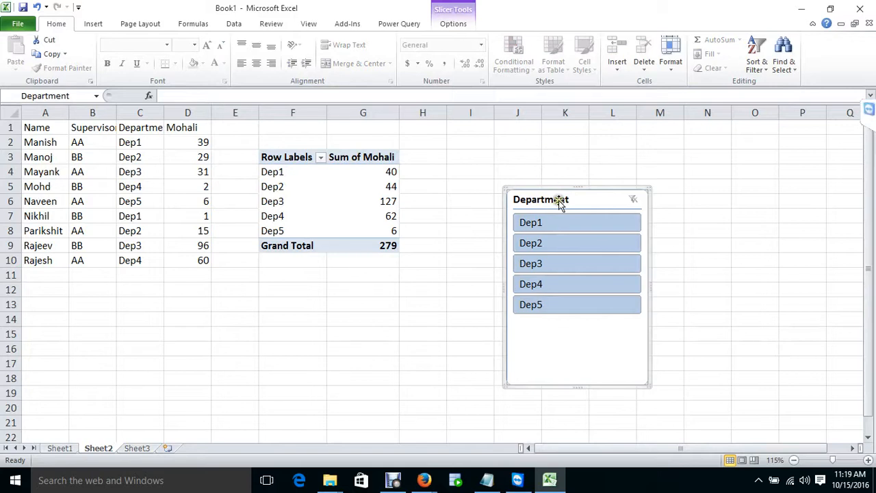
- Set the Department slicer's buttons to 5 columns
click(461, 28)
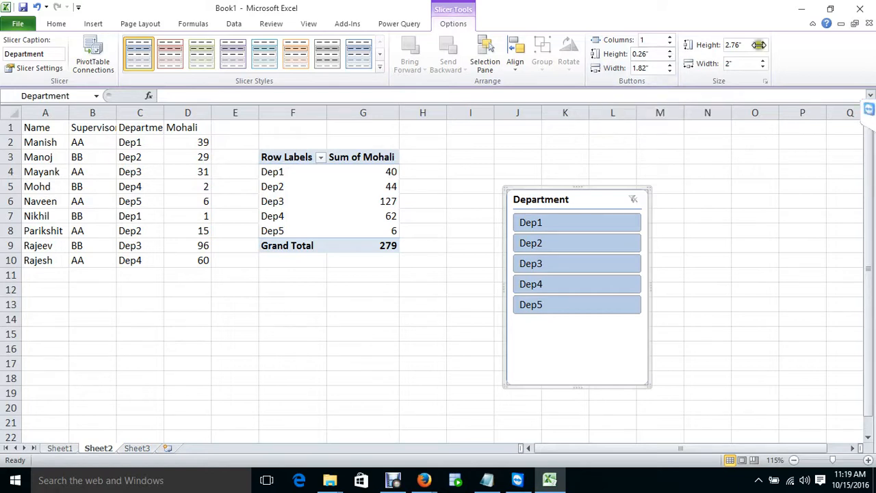
click(669, 36)
click(669, 36)
click(669, 36)
click(669, 36)
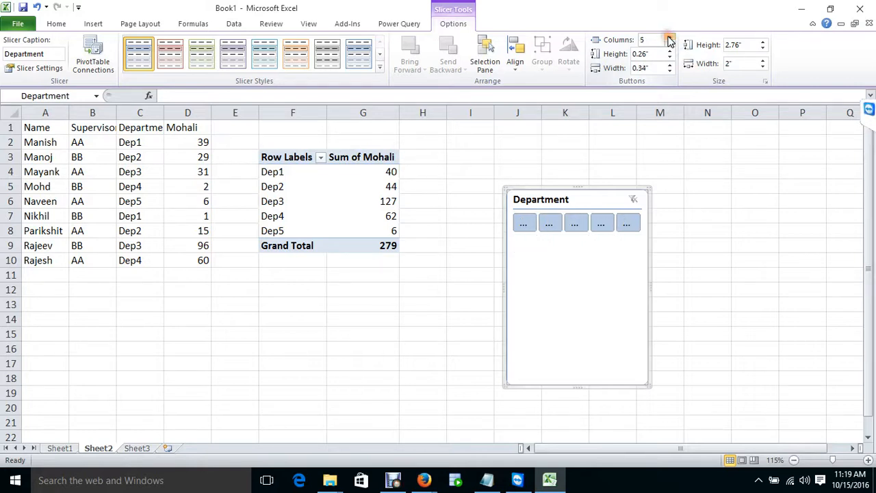
- Resize the Department slicer to about 0.8" high and 3.91" wide so its buttons fit in one row
drag(578, 387, 608, 244)
click(654, 221)
drag(653, 221, 763, 221)
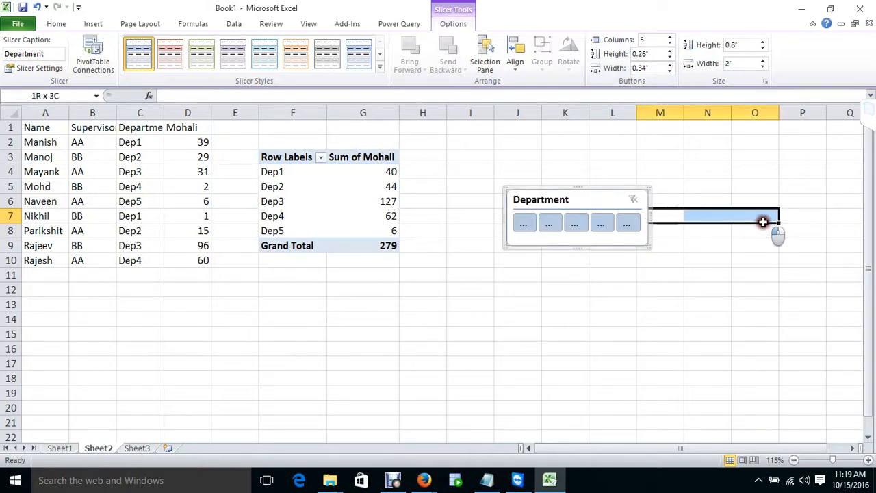
click(649, 217)
drag(650, 217, 785, 220)
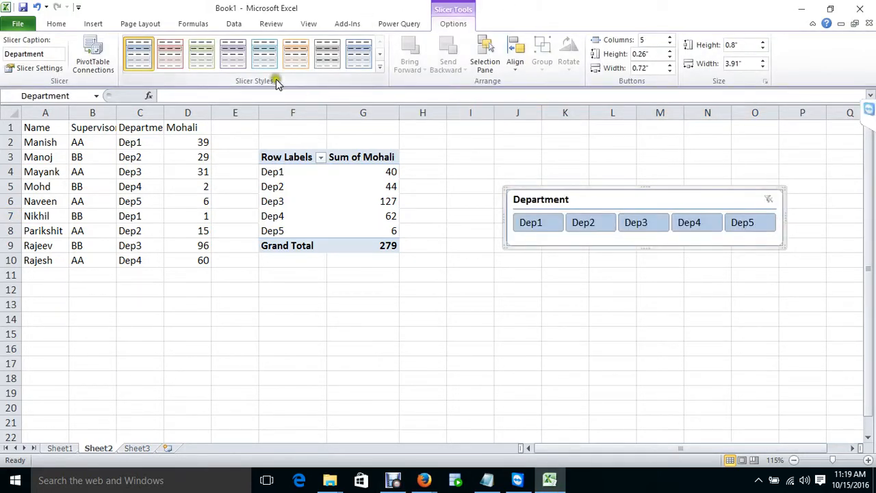
- Apply the grey slicer style to the Department slicer and deselect it
click(202, 53)
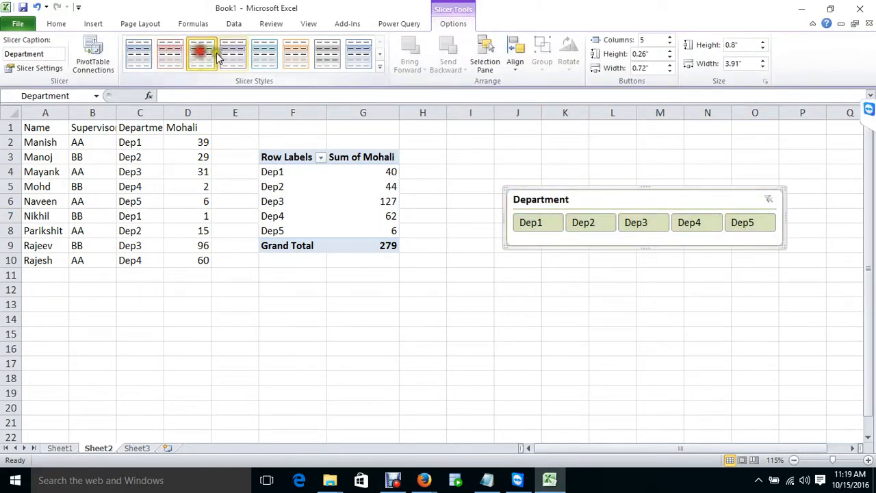
click(325, 55)
click(522, 289)
- Filter the pivot table by Dep1 to Dep5 in turn with the slicer, and clear the filter
click(537, 226)
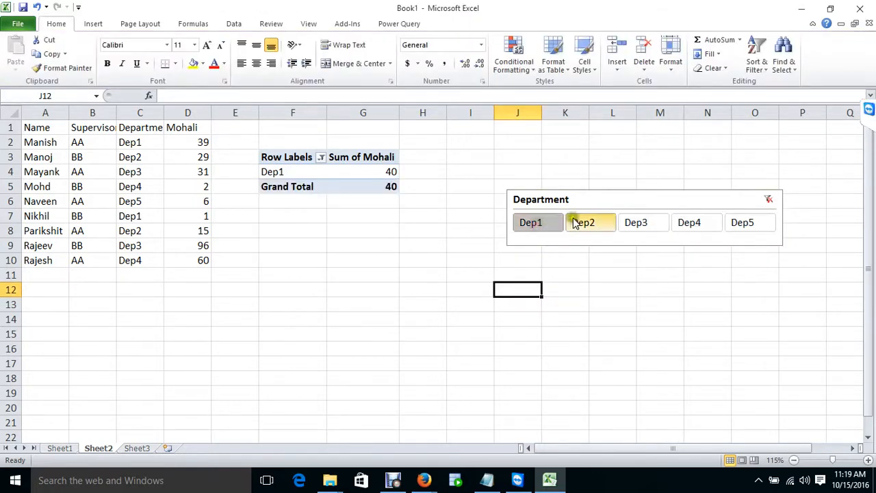
click(588, 224)
click(653, 227)
click(686, 222)
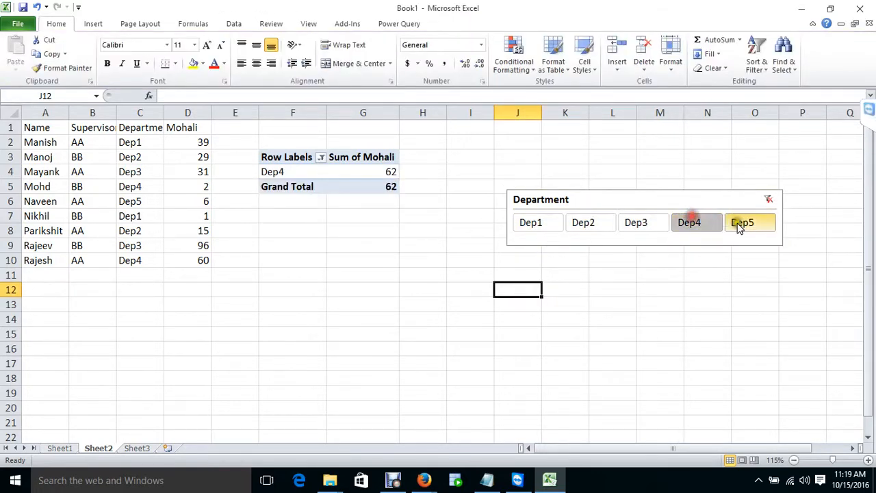
click(742, 225)
click(771, 200)
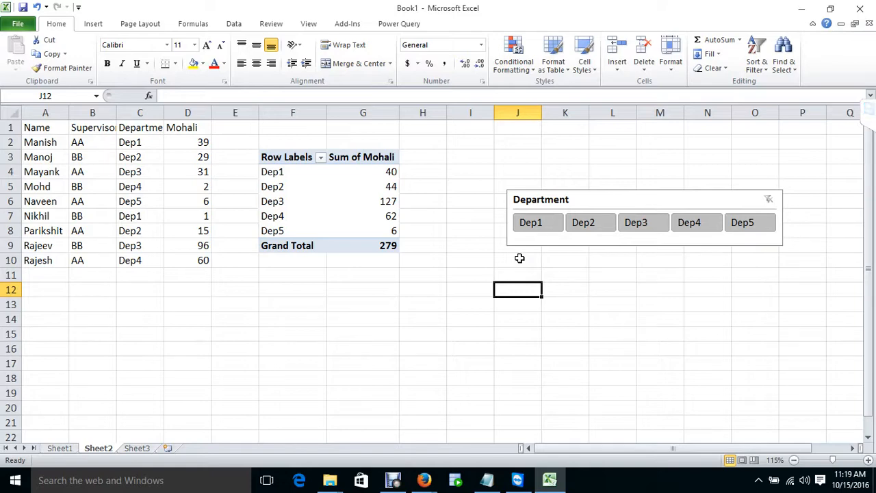
- Return to the city data table on Sheet1
key(ctrl+Page_Up)
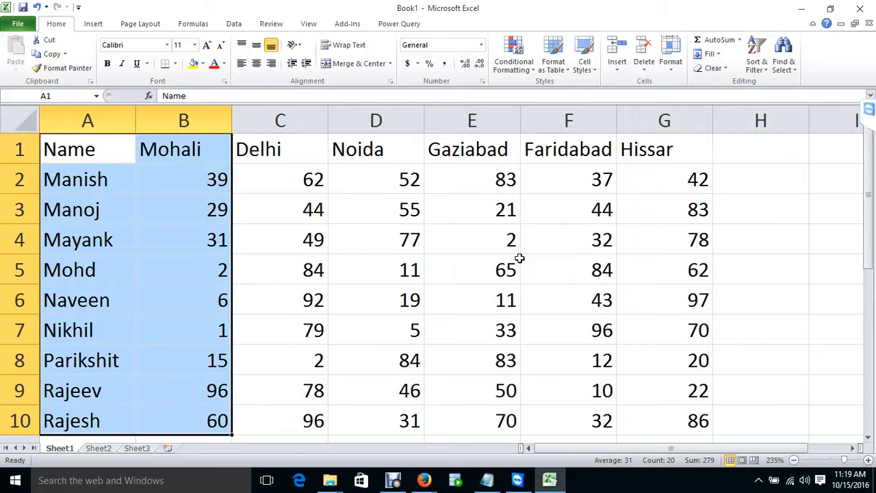
key(ctrl+Page_Down)
key(ctrl+Page_Down)
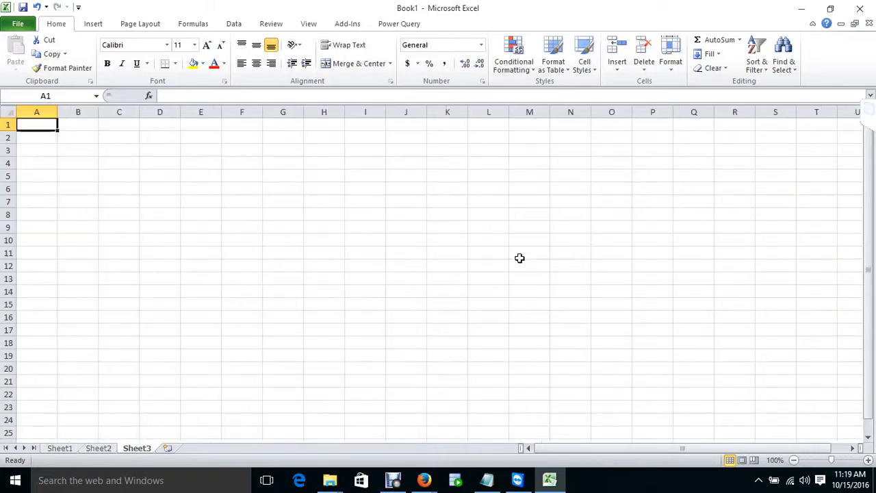
key(ctrl+Page_Up)
key(ctrl+Page_Up)
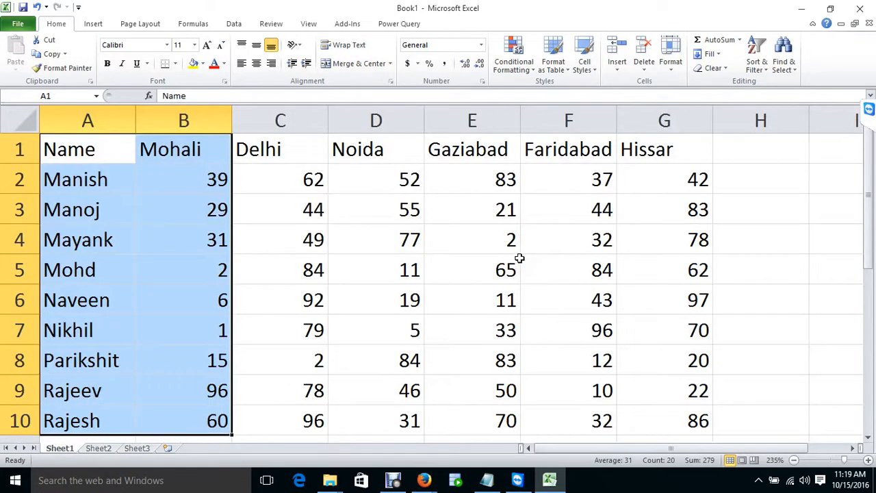
click(139, 24)
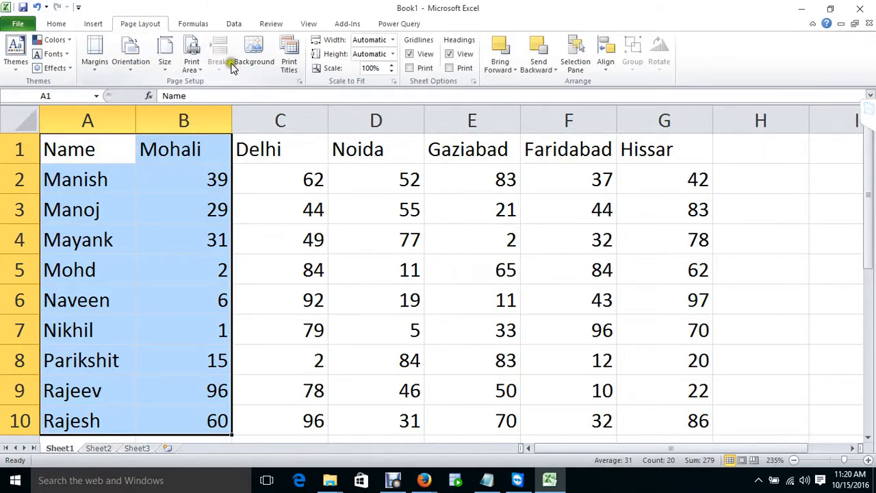
click(204, 24)
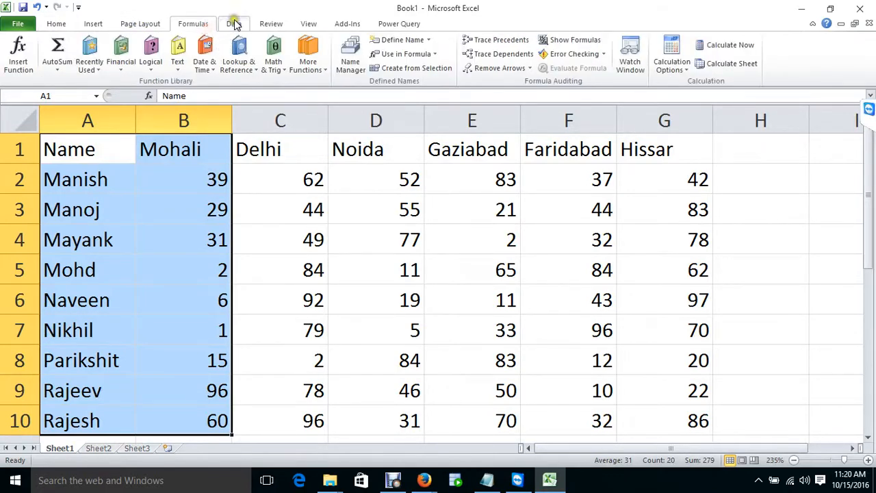
click(232, 22)
click(261, 29)
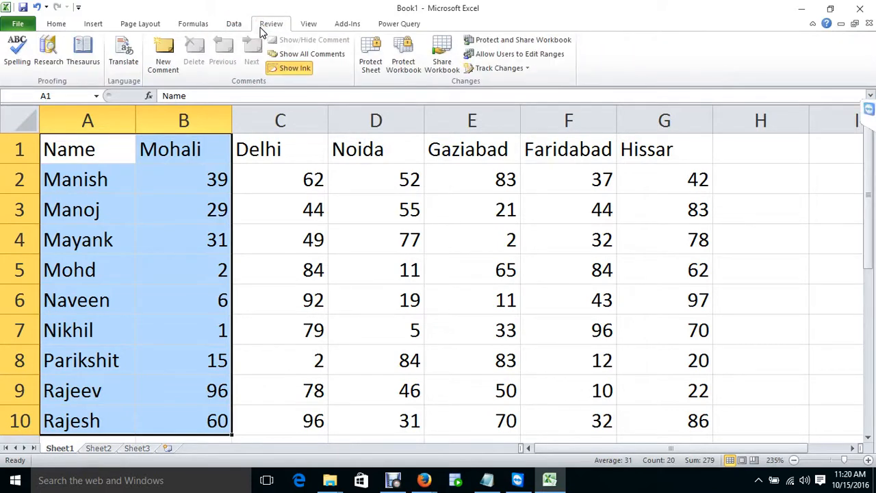
click(296, 27)
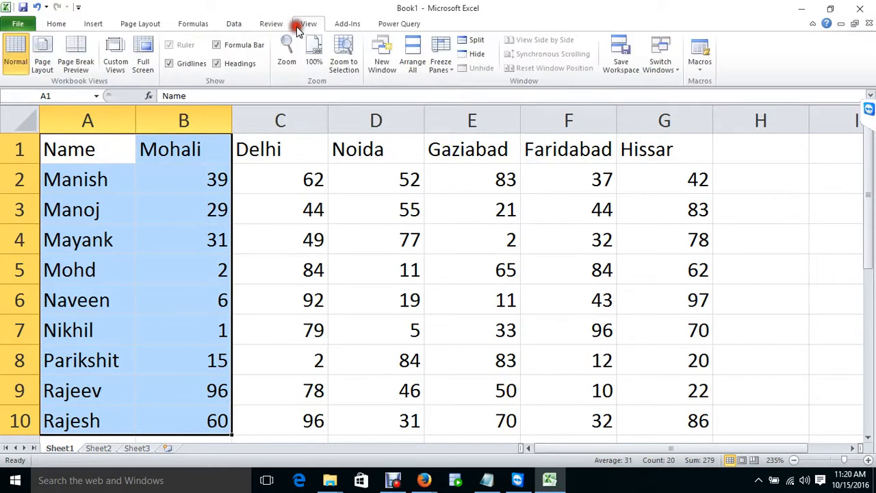
click(180, 25)
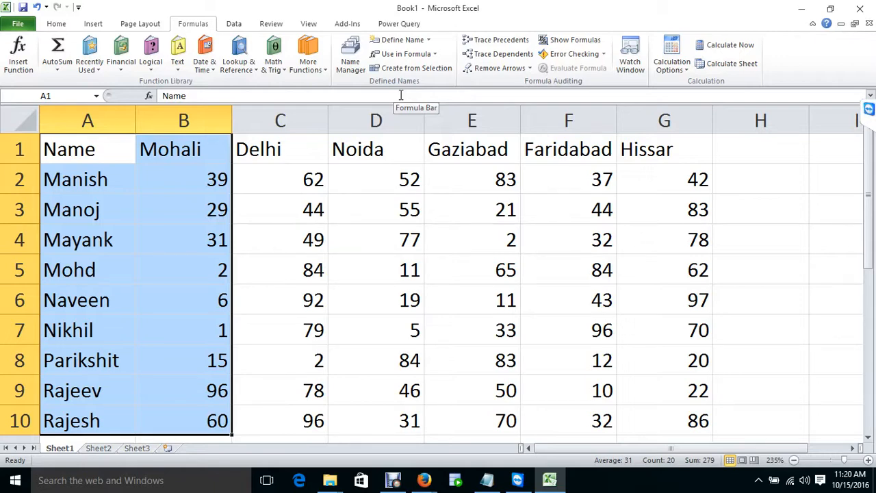
- Clear the Faridabad and Hissar columns, F and G, on Sheet1
ctrl+scroll(448, 344, down, 3)
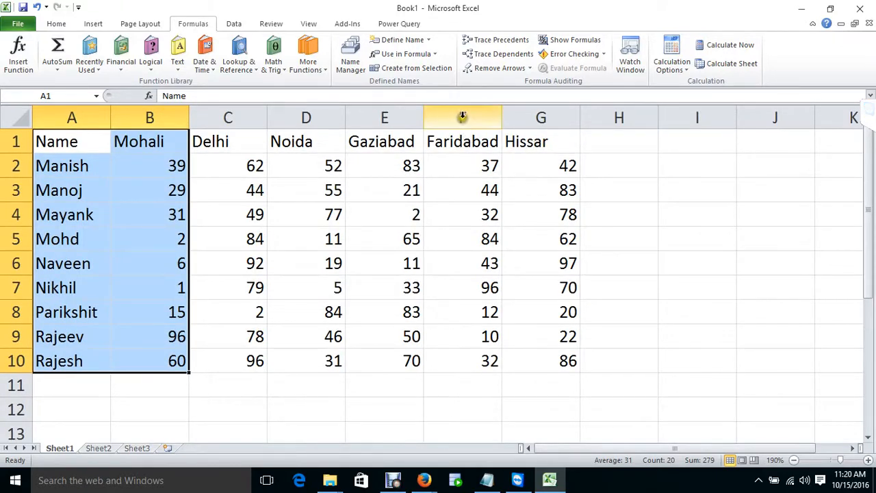
drag(465, 119, 567, 134)
key(Delete)
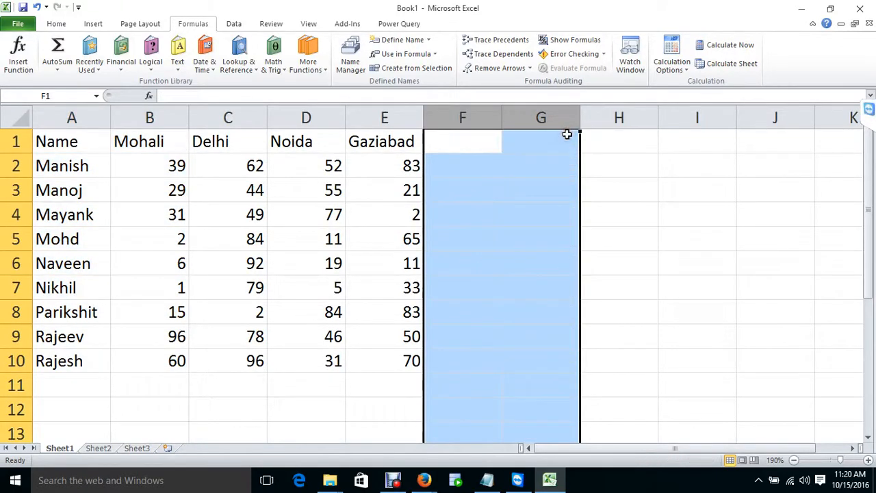
- Enter the heading 'Total;' in F1 and sum B2:E2 in F2 with AutoSum
click(464, 140)
text(Total;)
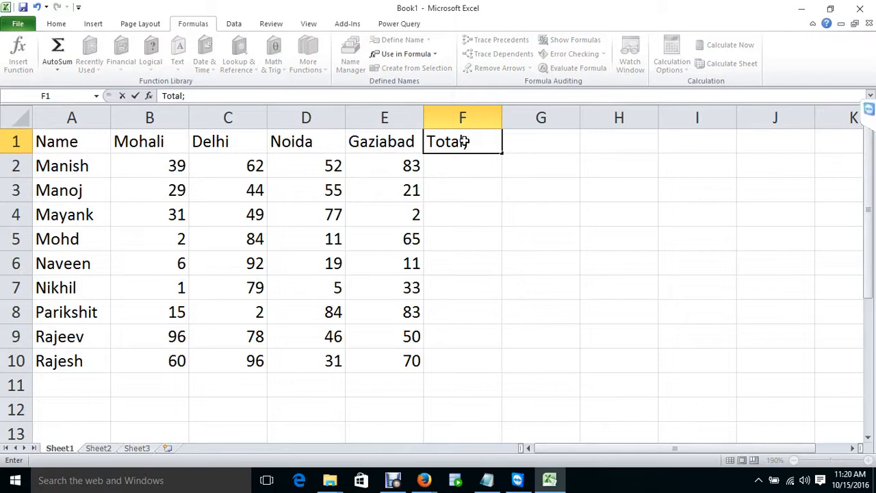
key(Return)
key(alt+equal)
key(Return)
key(Up)
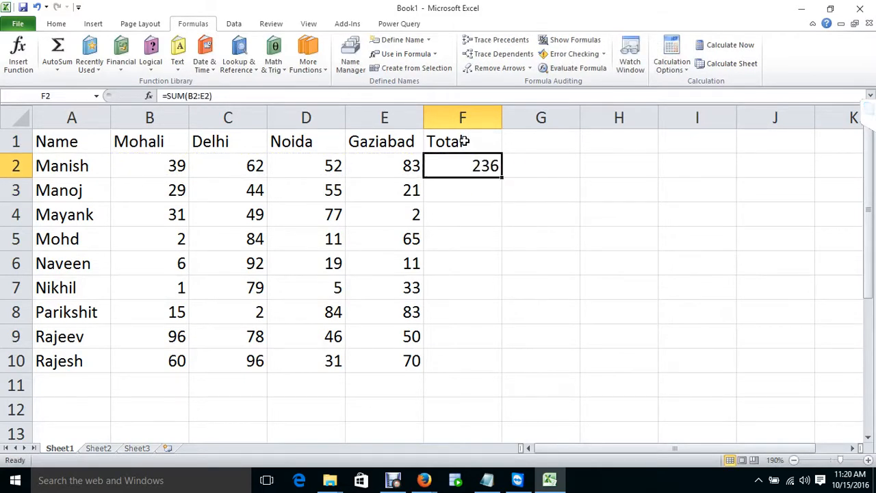
- Fill the sum formula in F2 down to F10
key(shift+Down)
key(shift+Down)
key(shift+Down)
key(shift+Down)
key(shift+Down)
key(shift+Down)
key(shift+Down)
key(shift+Down)
key(ctrl+d)
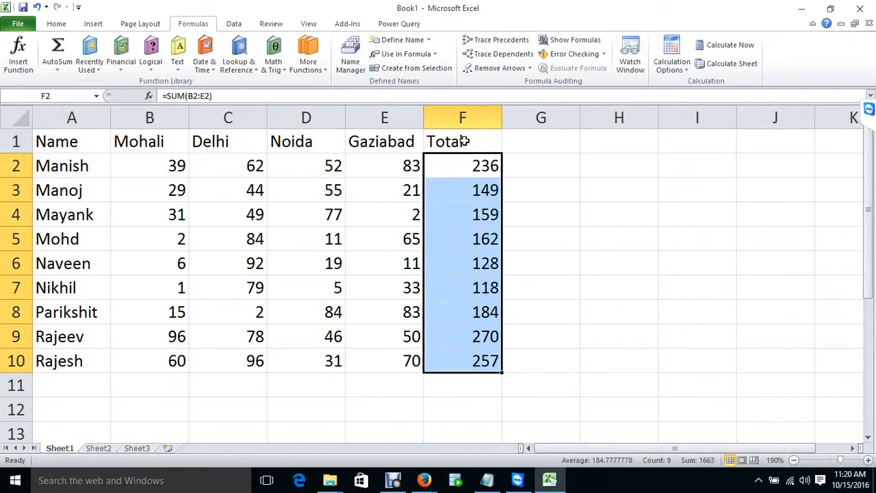
- Enter a formula in H9 that adds the separate cells C4, C8, E5 and D8
click(621, 337)
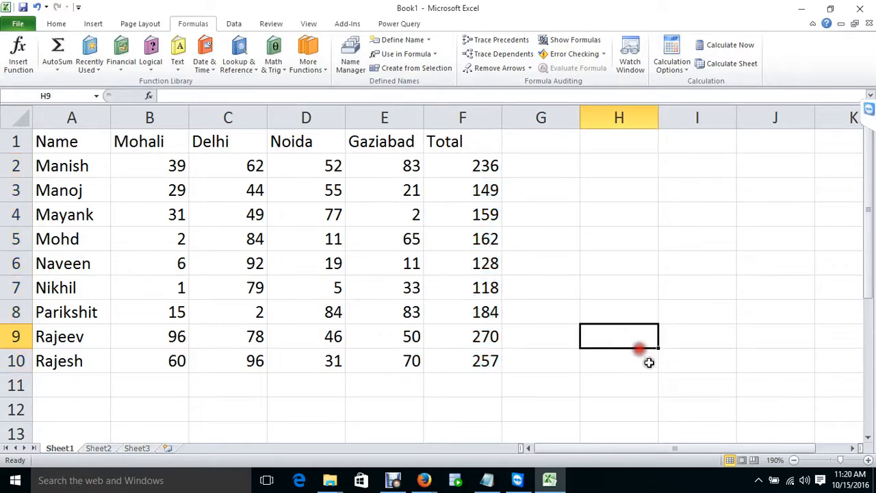
text(=)
click(210, 217)
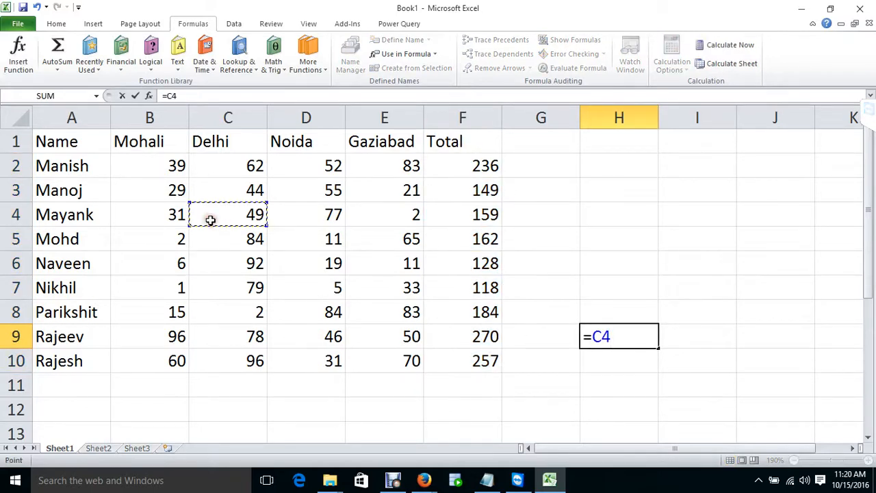
text(+)
click(225, 301)
text(+)
click(354, 239)
text(+)
click(332, 305)
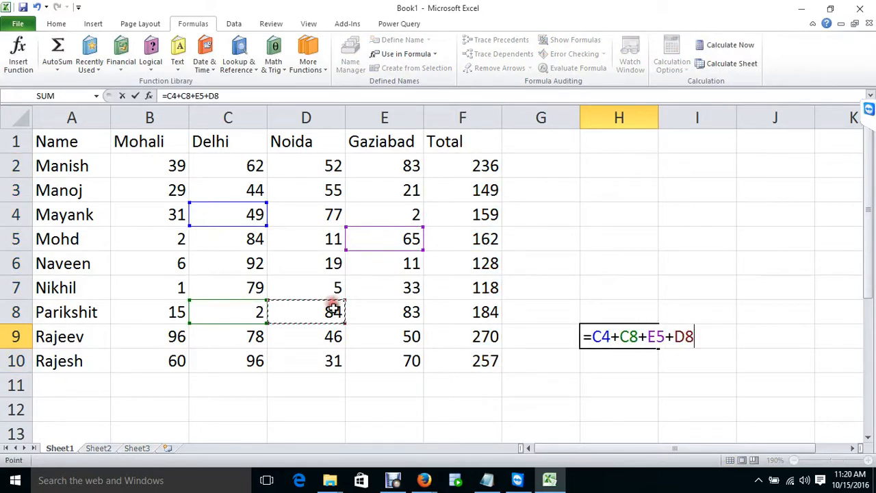
key(Return)
- Enter the formula =B8+E7+D3 in G12
click(524, 399)
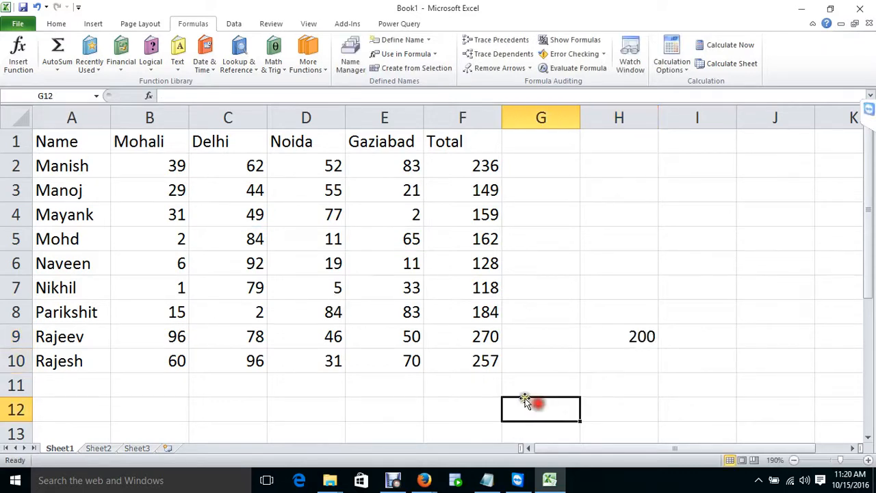
text(=)
click(245, 191)
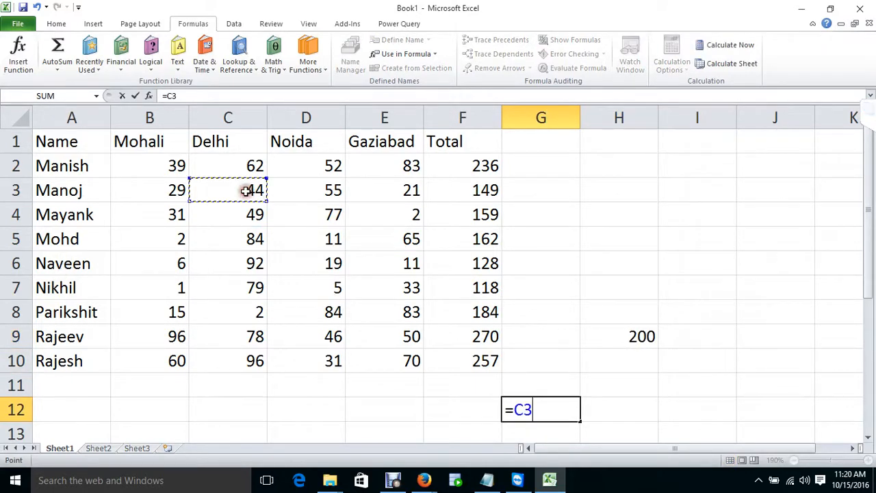
click(179, 312)
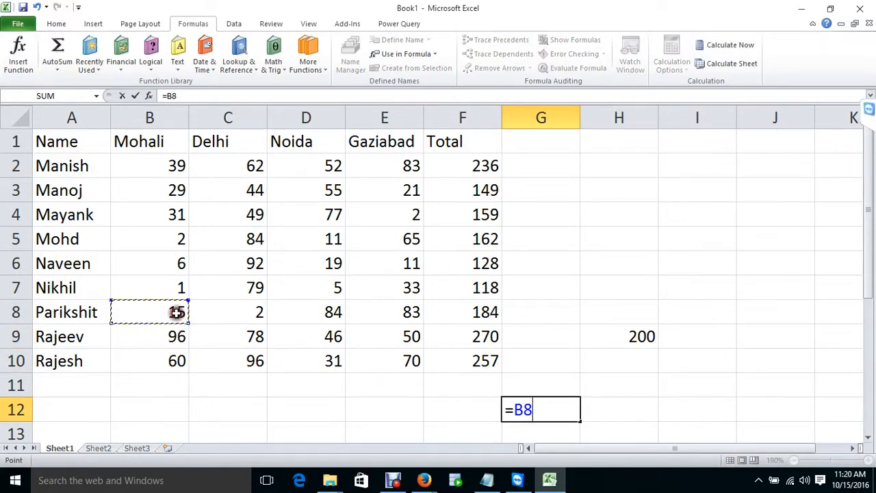
text(+)
click(395, 280)
text(+)
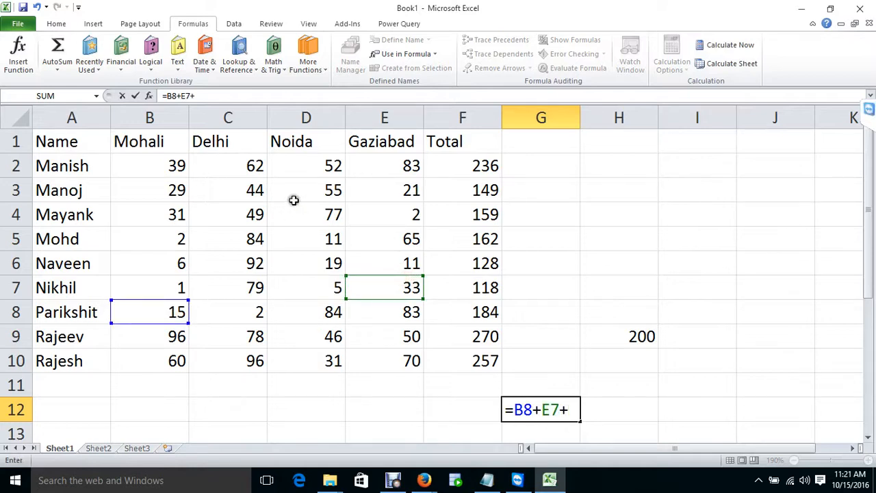
click(293, 200)
key(Return)
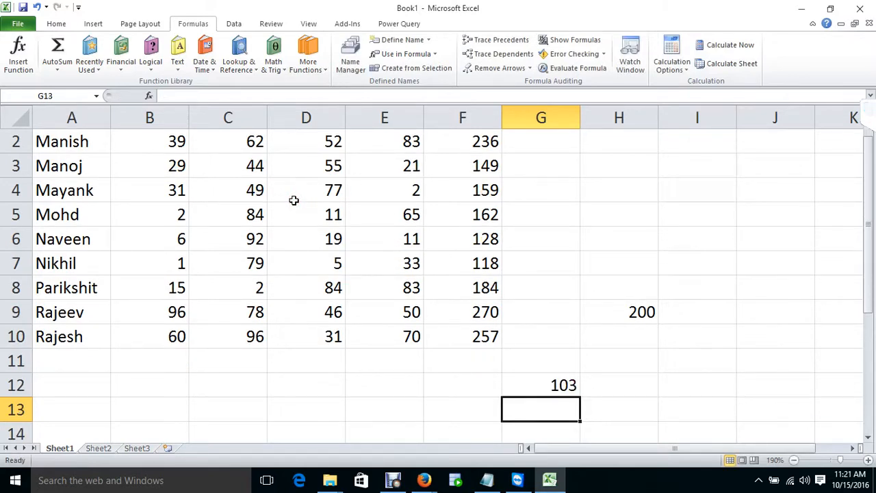
- Trace the precedents of the formulas in G12 and H9, and remove the tracer arrows
key(Up)
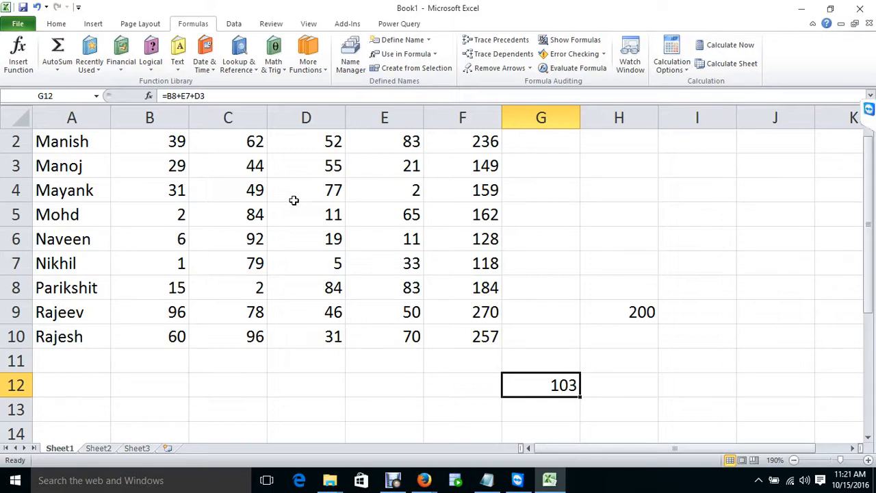
click(470, 41)
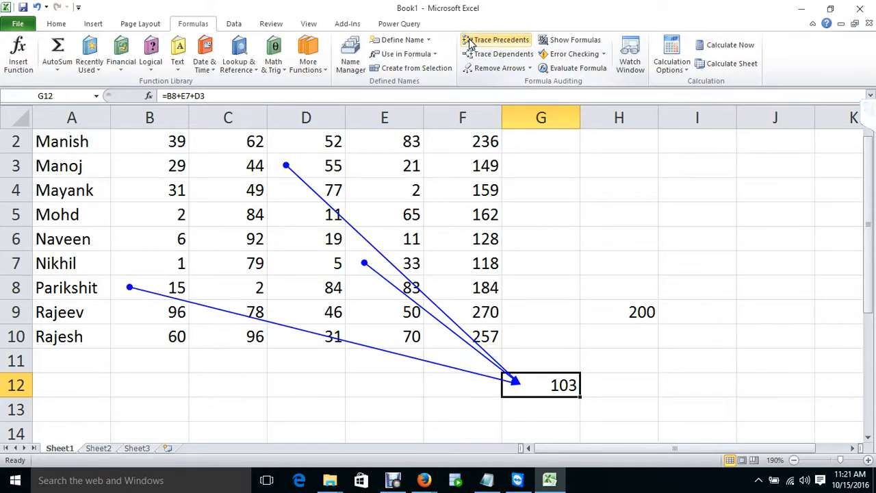
click(636, 315)
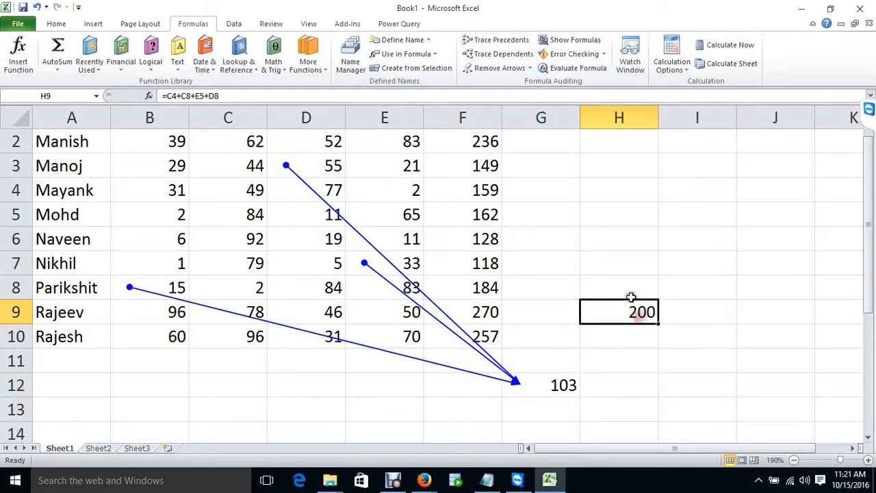
click(472, 39)
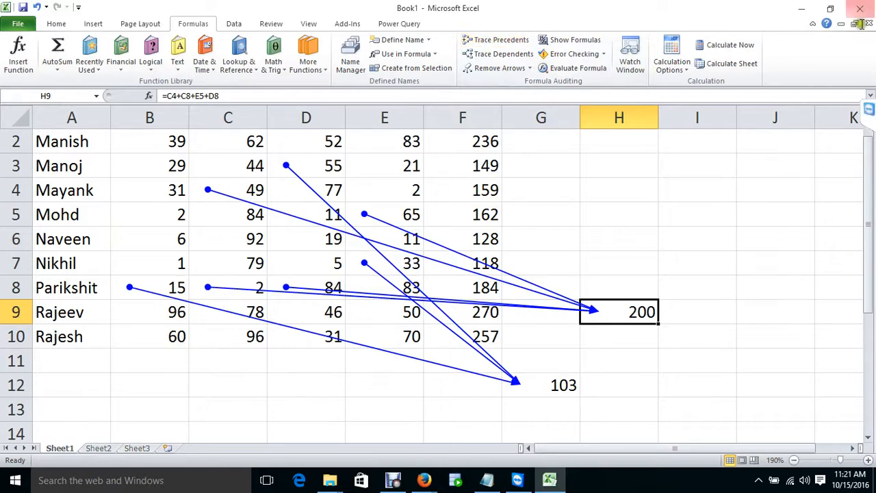
click(483, 68)
click(559, 384)
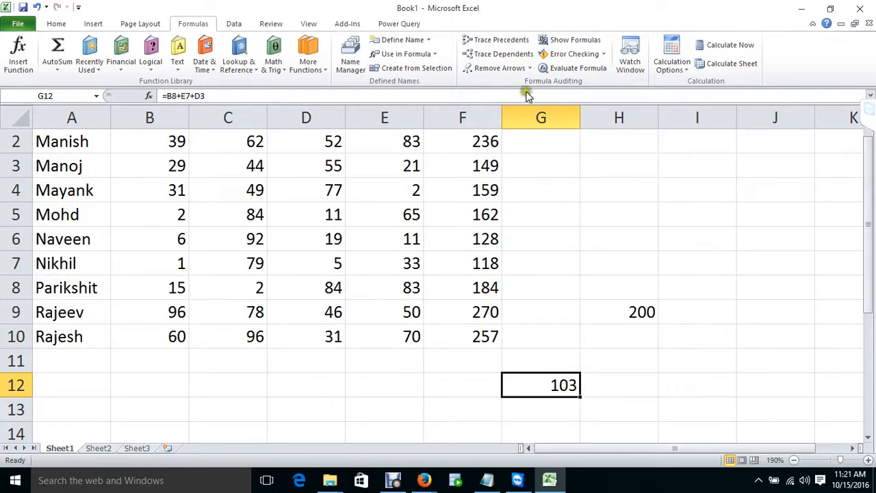
click(500, 43)
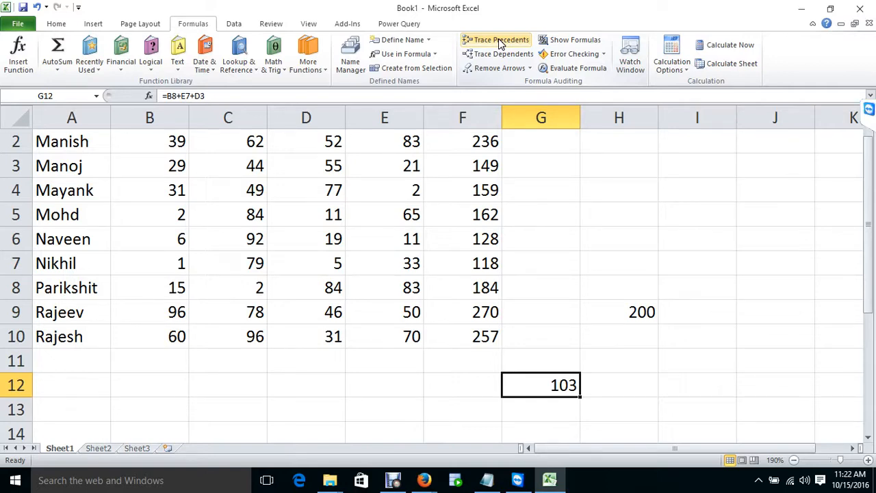
- Enter 45 in cell A1 of Sheet3
click(137, 441)
click(136, 447)
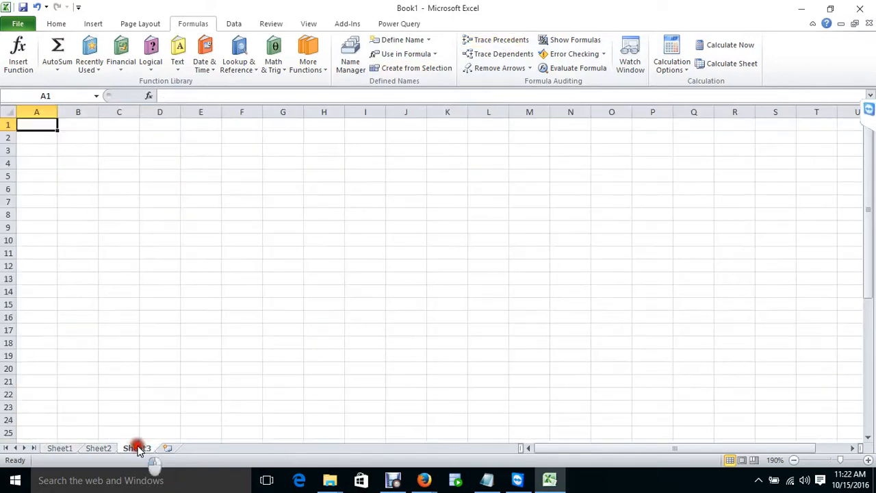
click(290, 188)
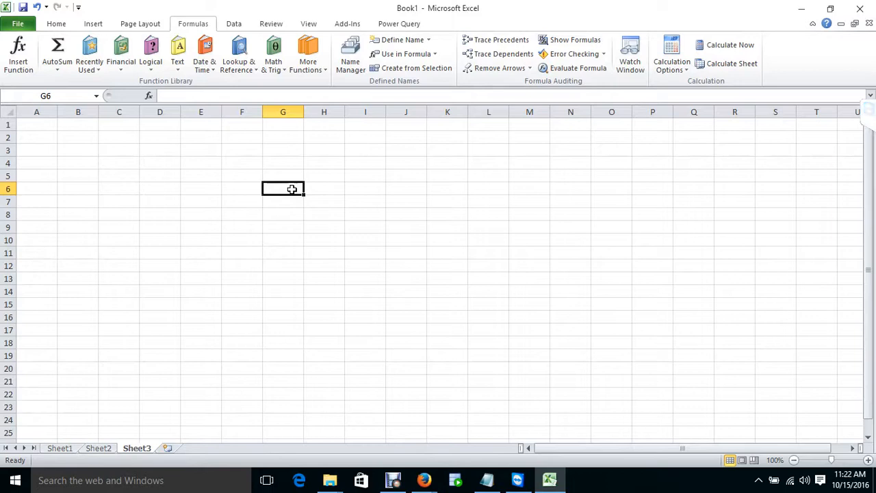
key(ctrl+Home)
text(45)
key(Return)
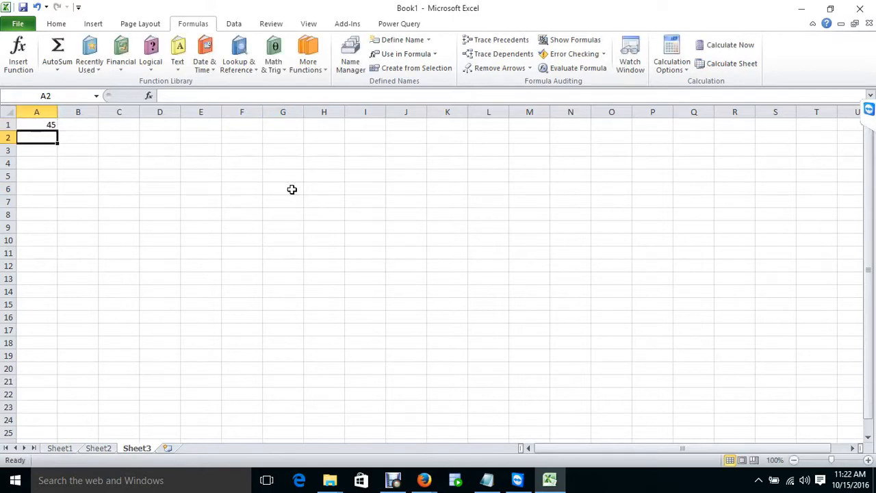
- Enter a formula in D13 of Sheet1 that adds D5 and cell A1 of Sheet3
key(ctrl+Page_Up)
key(ctrl+Page_Up)
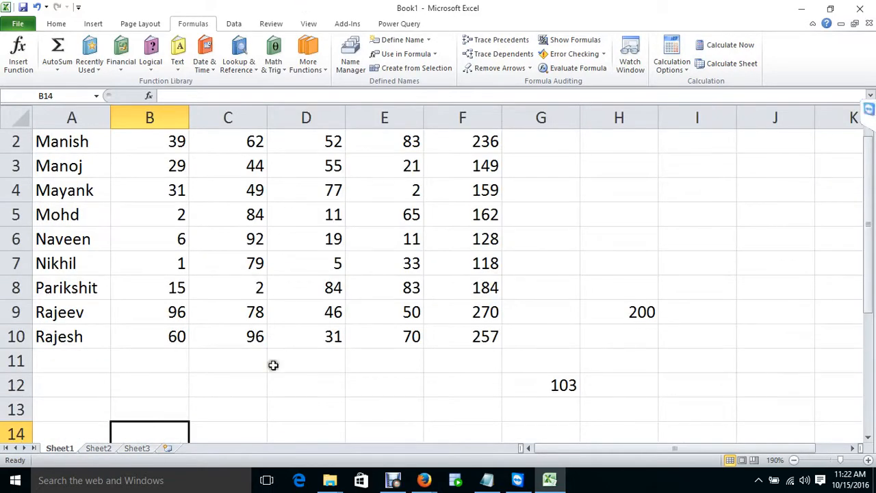
click(292, 400)
text(=)
click(280, 218)
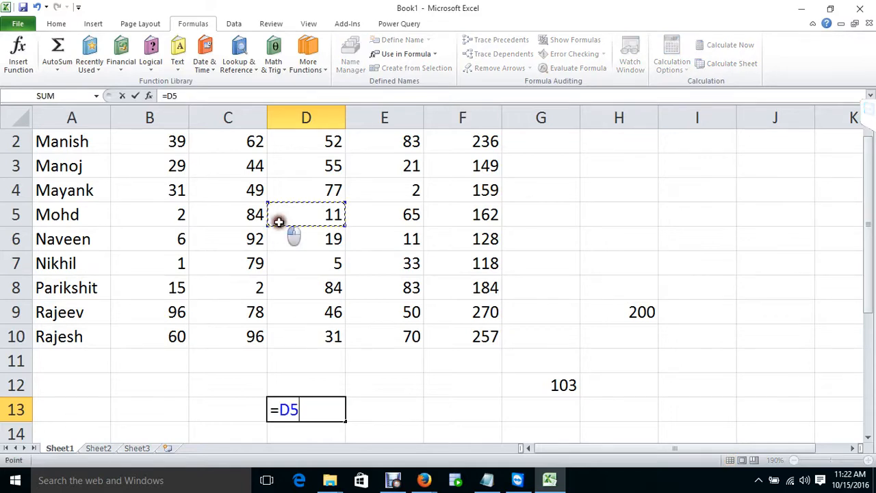
text(+)
click(331, 293)
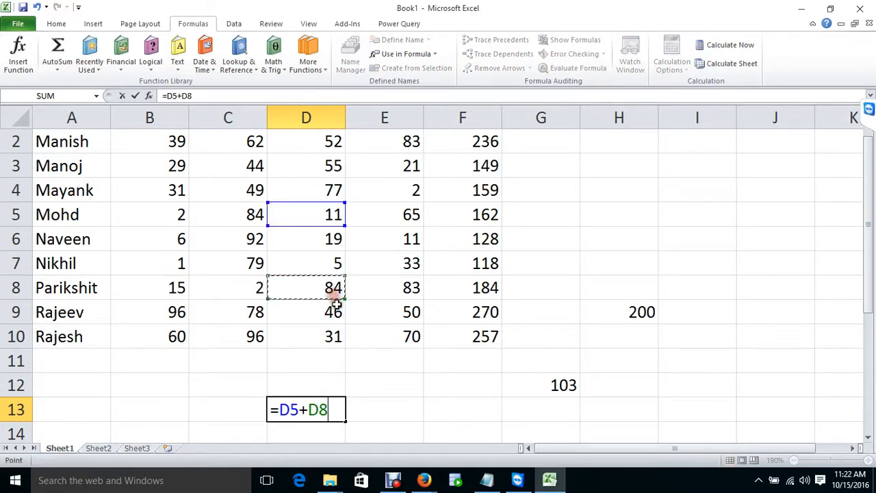
click(136, 449)
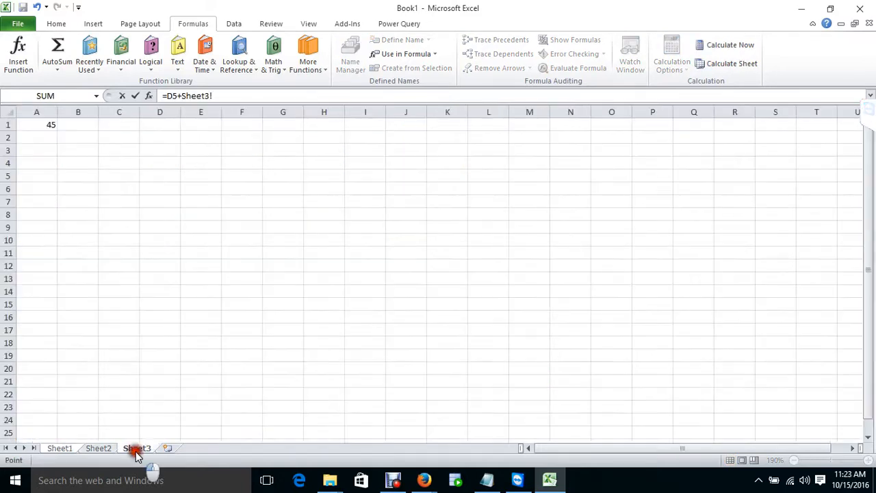
click(53, 127)
key(Return)
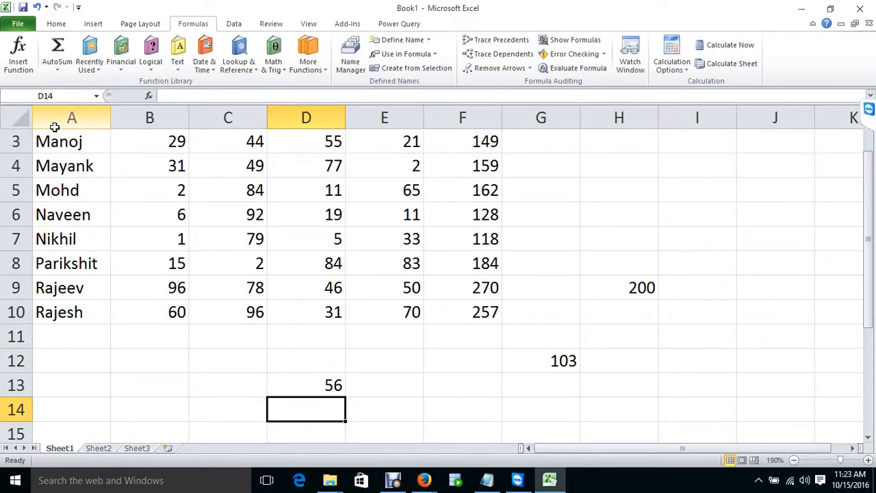
- Trace the precedents of D13 and follow the external reference arrow to cell A1 of Sheet3
key(Up)
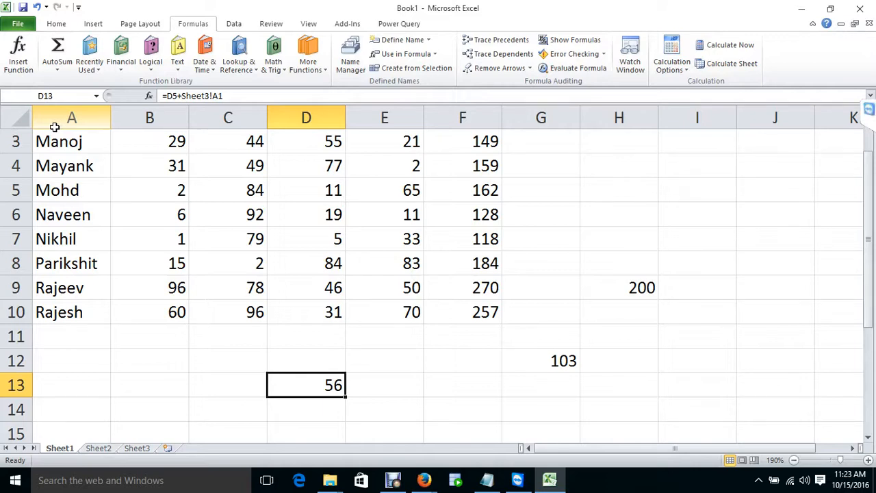
click(482, 40)
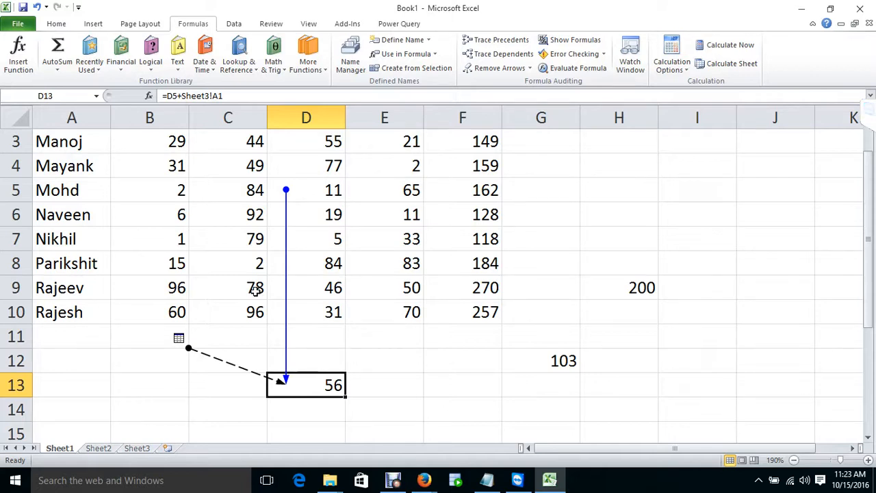
double_click(216, 363)
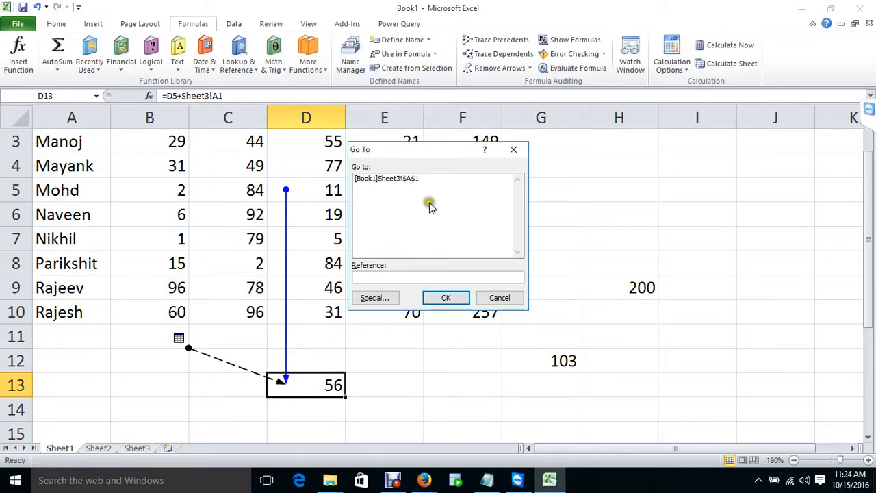
click(402, 178)
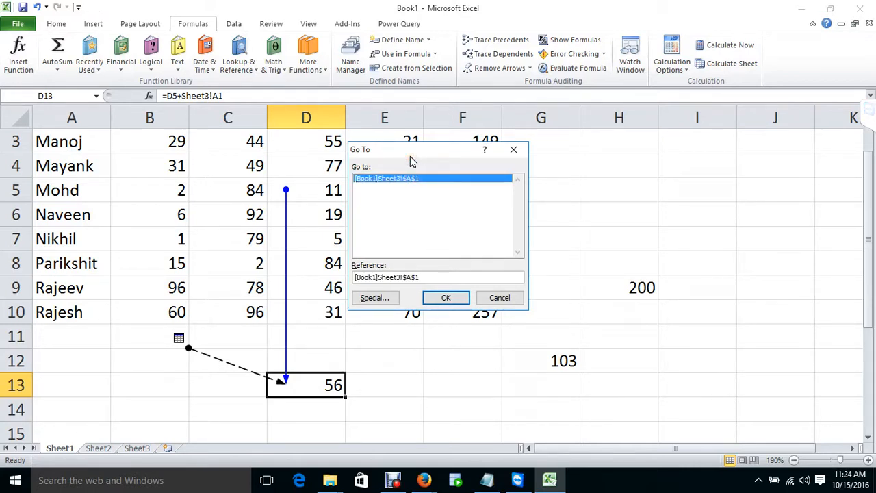
click(445, 299)
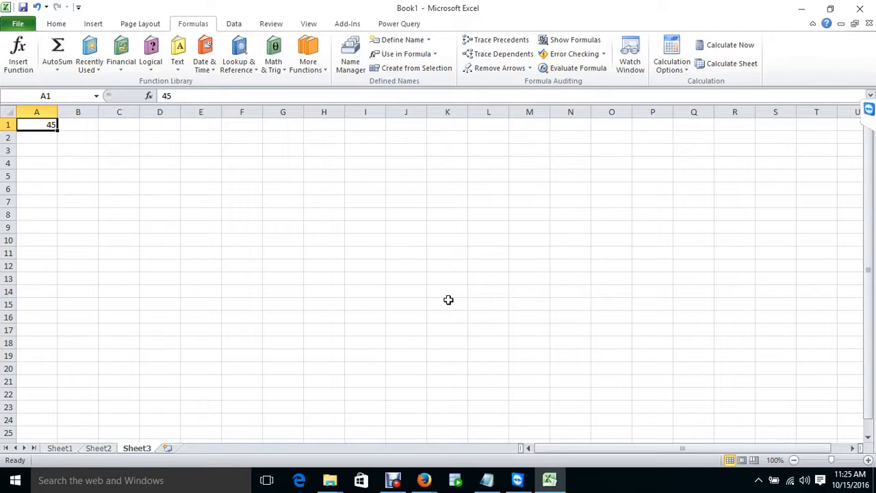
- Return to Sheet1 and remove the precedent arrows from D13
key(ctrl+Page_Up)
key(ctrl+Page_Up)
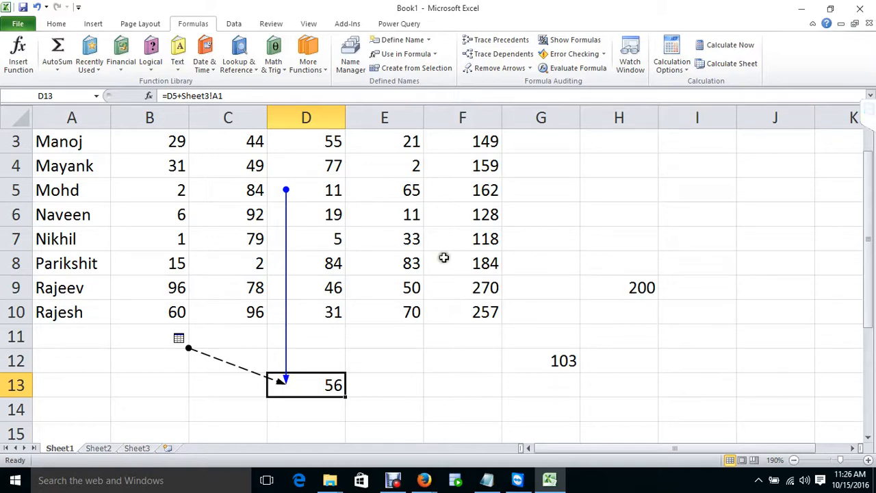
click(499, 68)
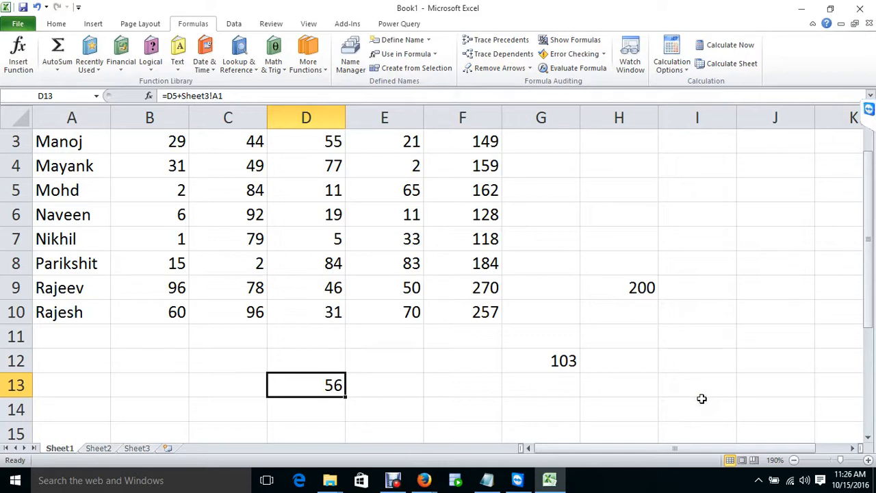
- Examine the values in B5:E5 and the formula for their total in F5
key(Up)
key(Up)
key(Up)
key(Up)
key(Up)
key(Up)
key(Up)
key(Left)
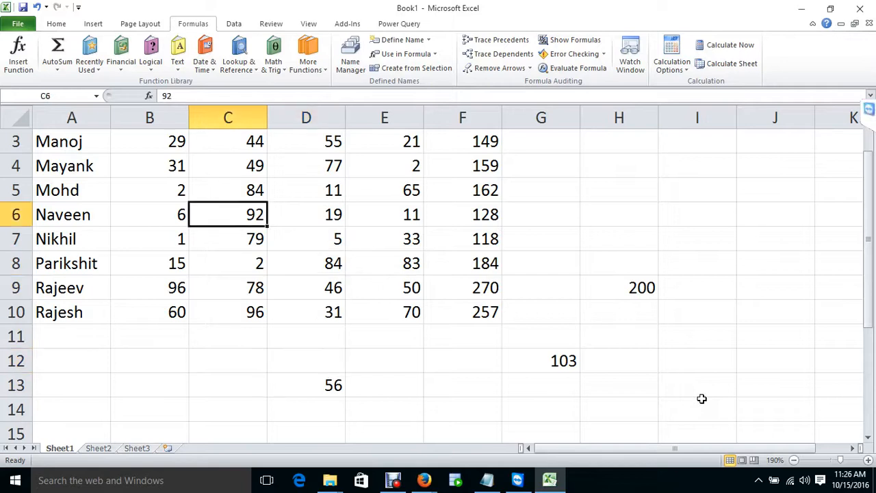
key(Up)
key(Left)
key(shift+Right)
key(shift+Right)
key(shift+Right)
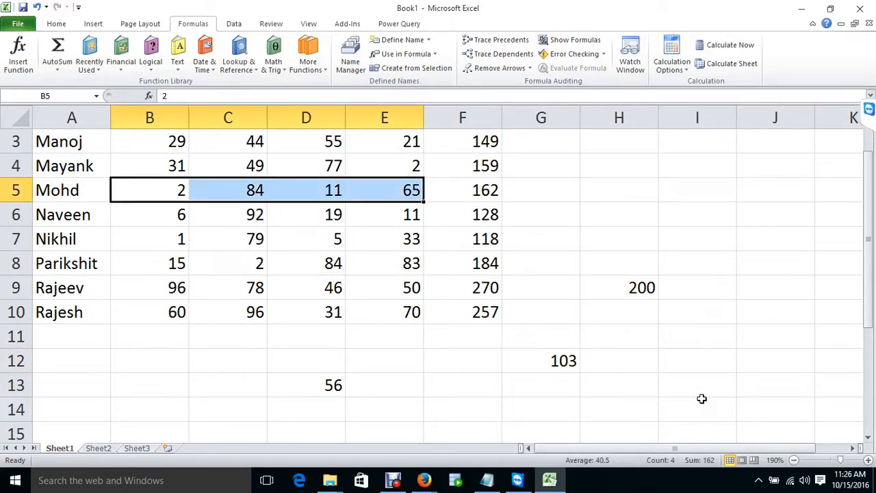
key(Down)
key(Right)
key(Up)
key(Right)
key(Right)
key(Right)
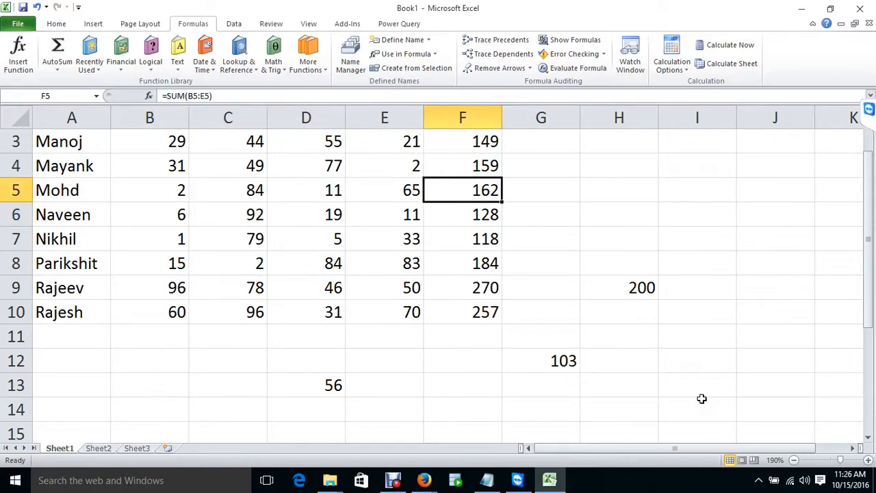
- Inspect the cell references in G12's formula and select the row 7 values B7:E7
click(560, 361)
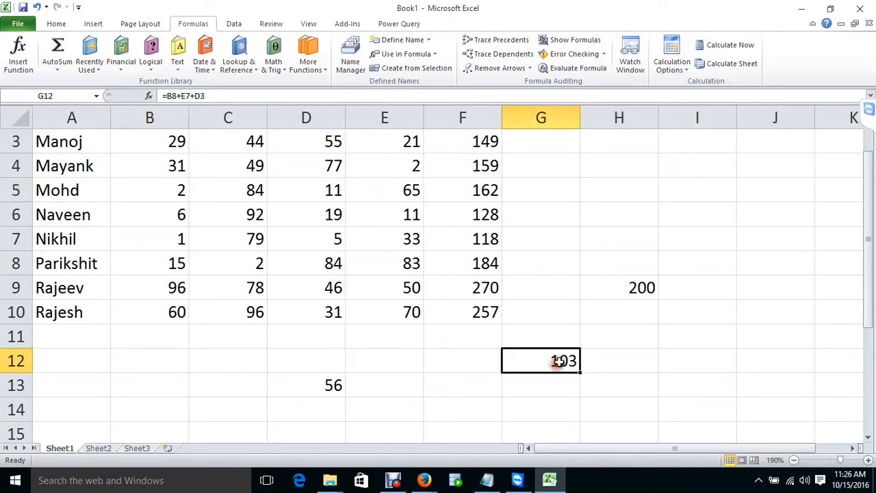
double_click(560, 360)
key(Escape)
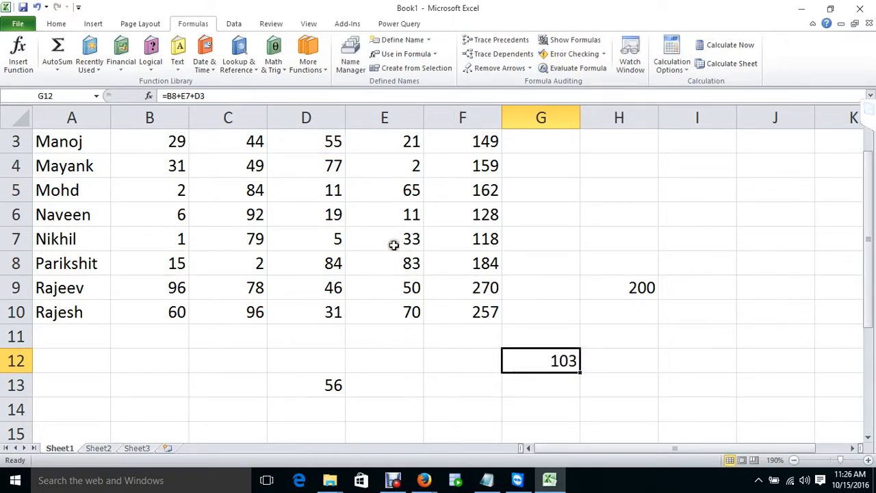
click(393, 245)
drag(175, 242, 409, 249)
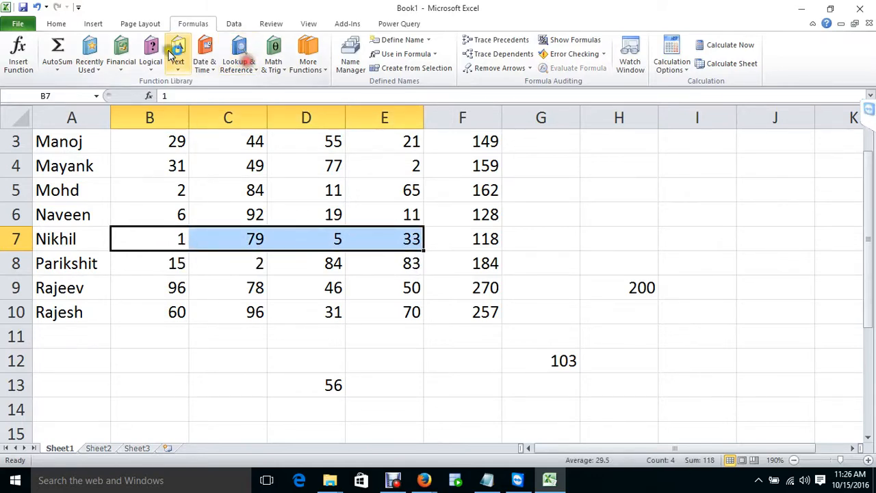
- Fill B7:E7 with yellow and give E7 an olive green fill
key(F1)
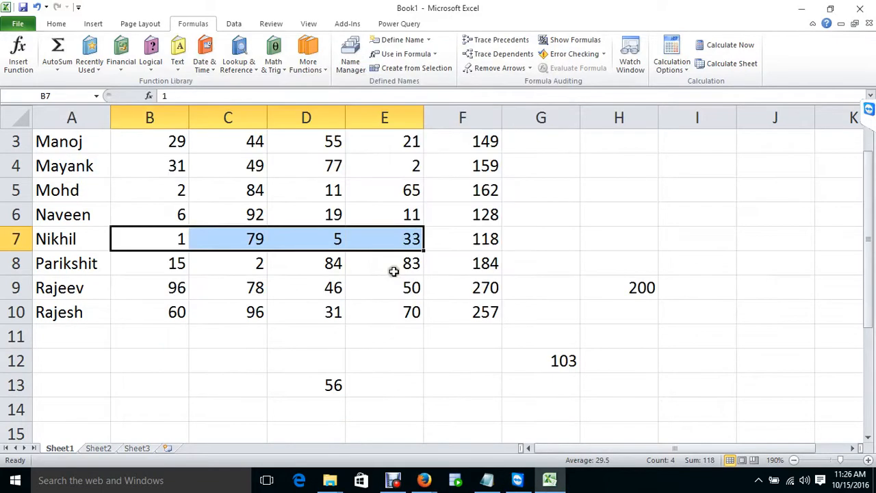
click(57, 23)
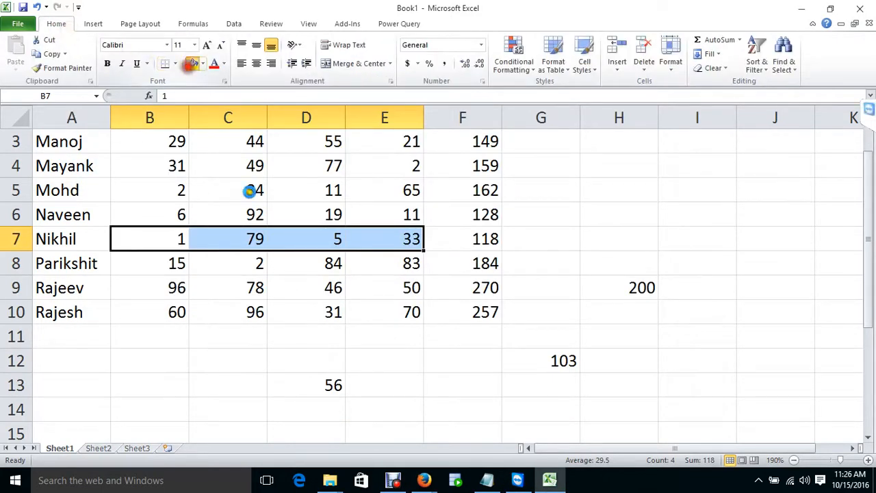
click(406, 233)
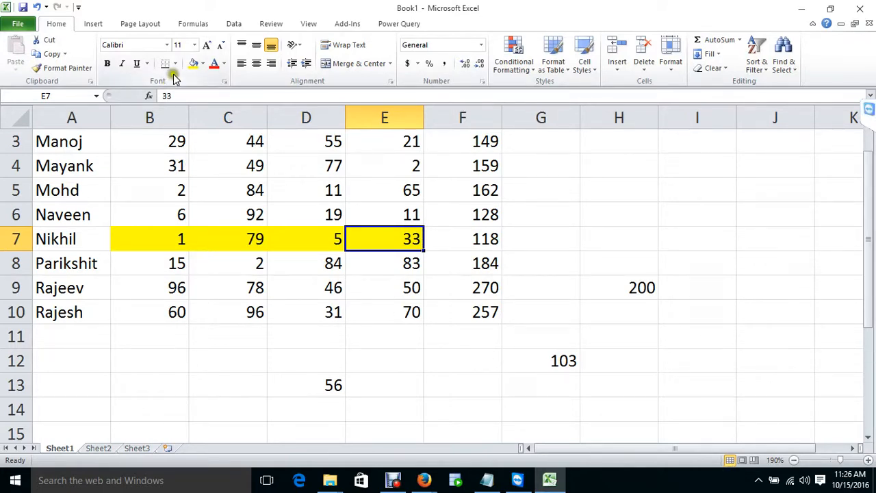
click(203, 63)
click(254, 131)
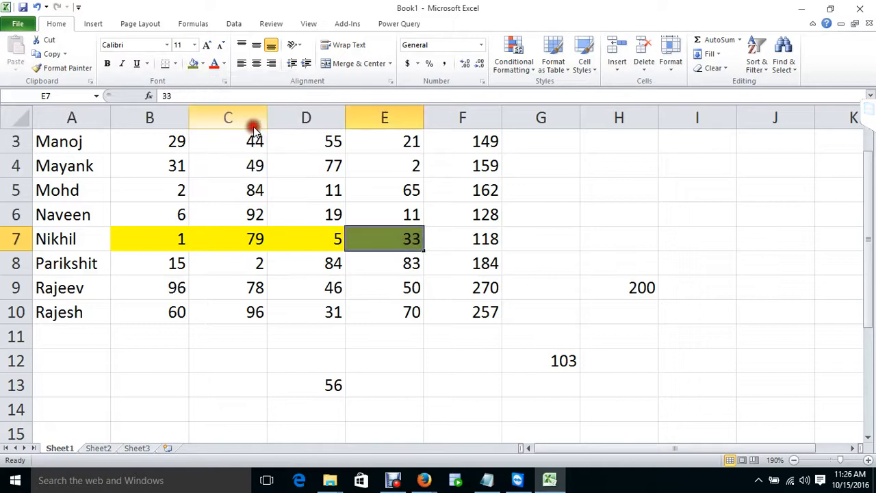
- Inspect the formulas in F7 and G12 that use E7, and trace the dependents of E7
click(481, 238)
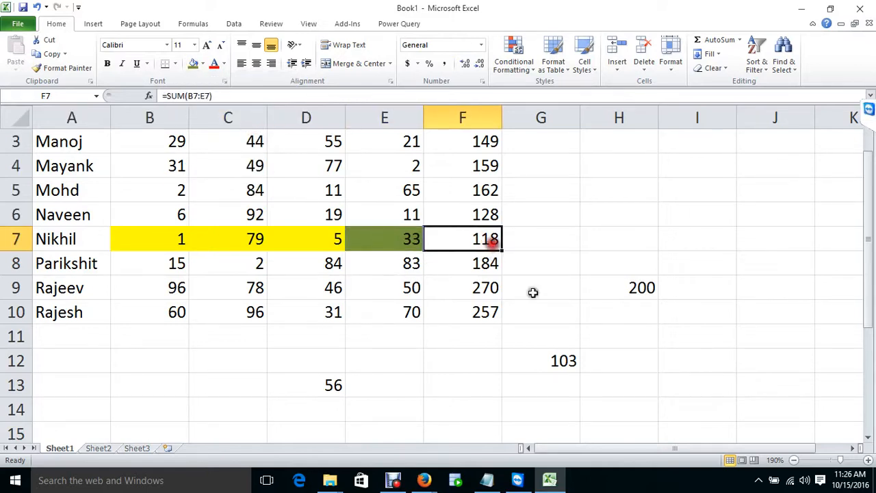
click(564, 360)
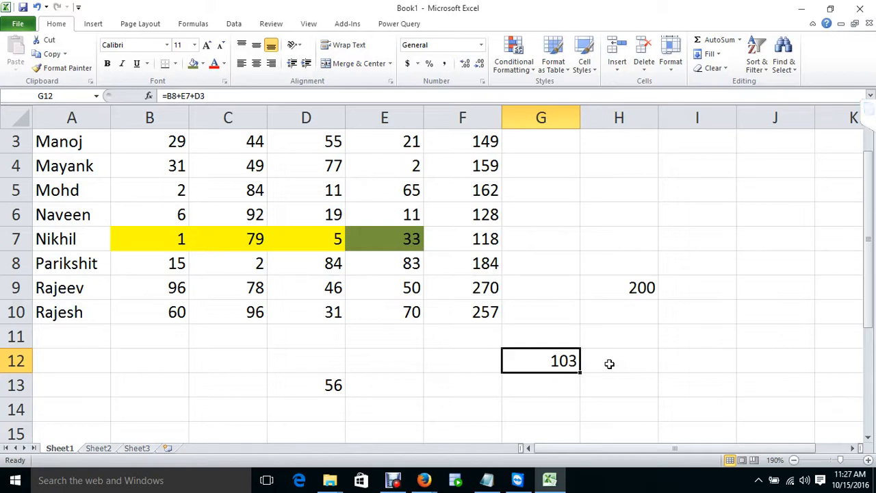
click(381, 241)
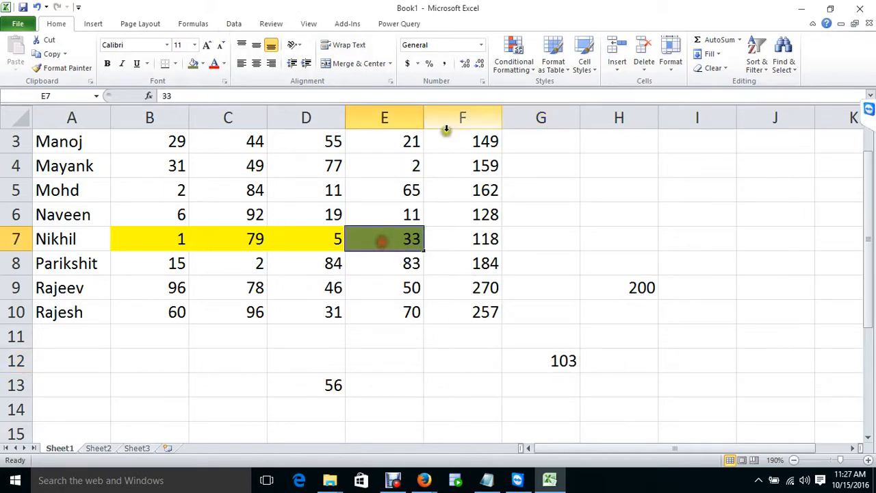
click(149, 26)
click(194, 25)
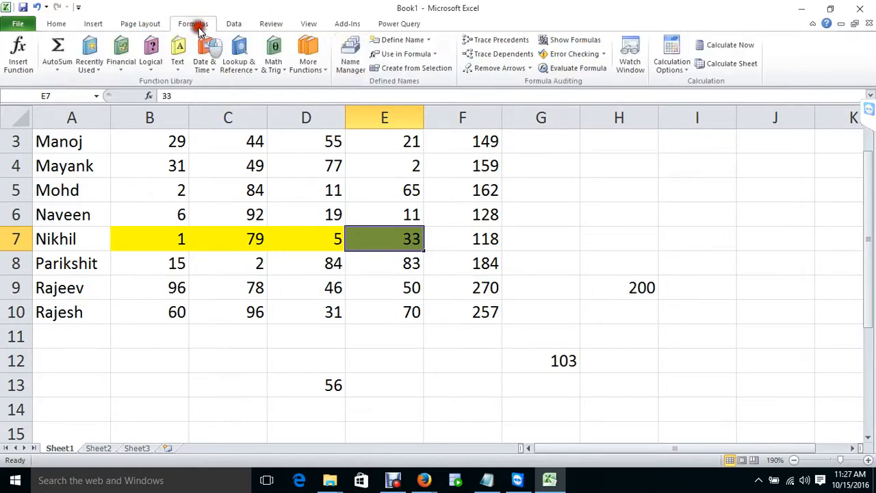
click(477, 53)
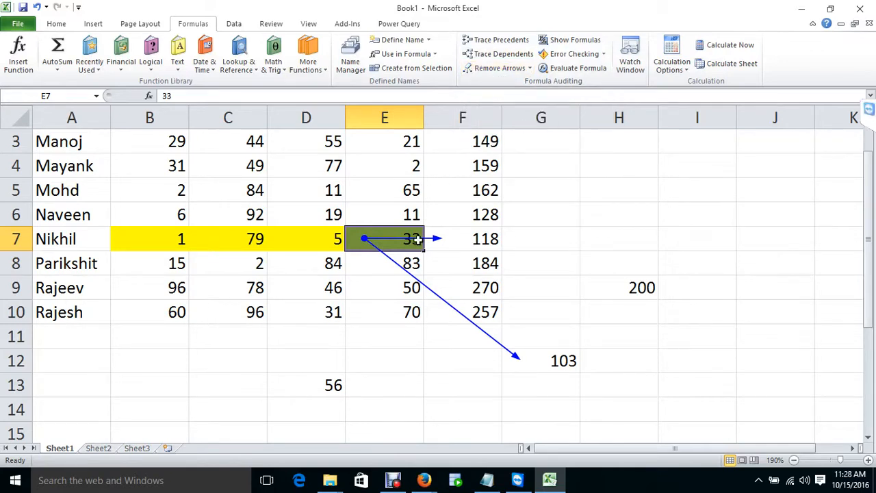
- Check the dependent cells G12 and F7, and set E7 to 3000
click(533, 354)
click(492, 238)
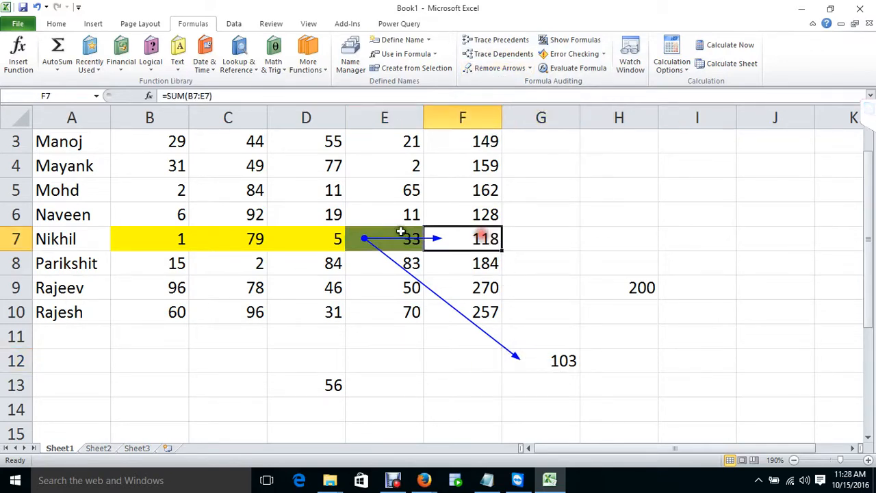
click(402, 231)
text(3)
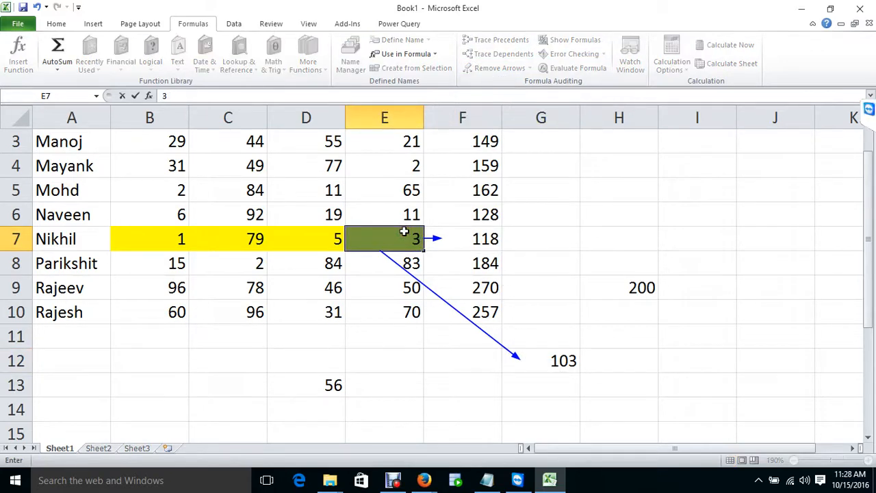
text(000)
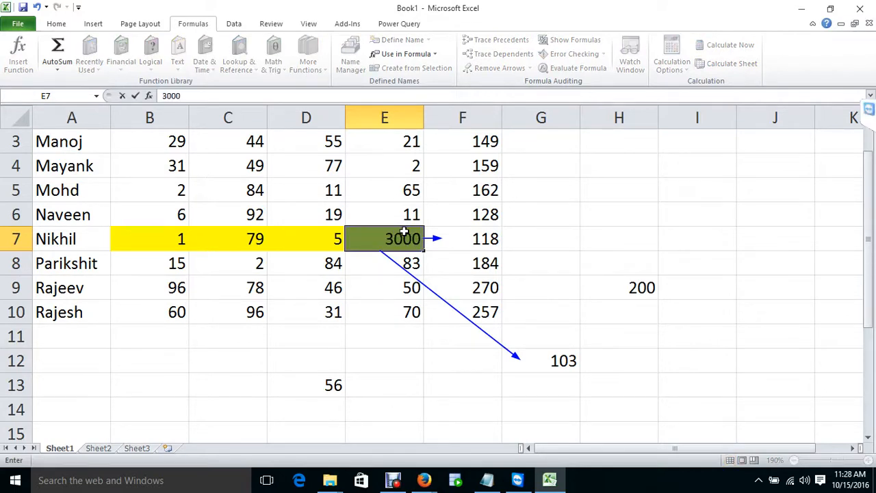
key(Return)
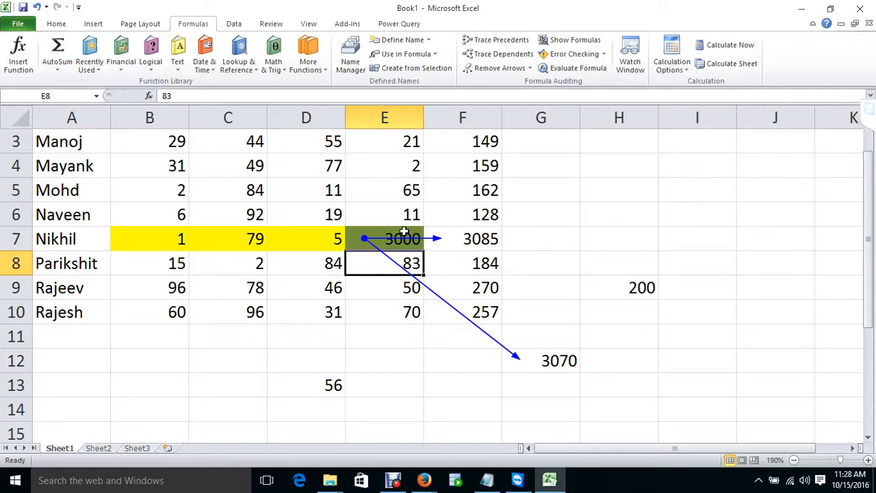
- Enter the label Expense in F12 beside the formula result in G12
click(405, 233)
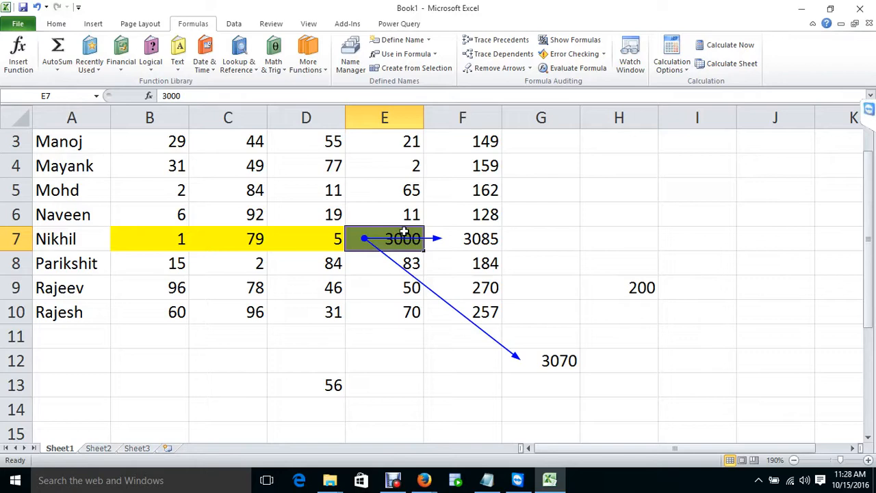
key(Left)
key(Down)
key(Down)
key(Down)
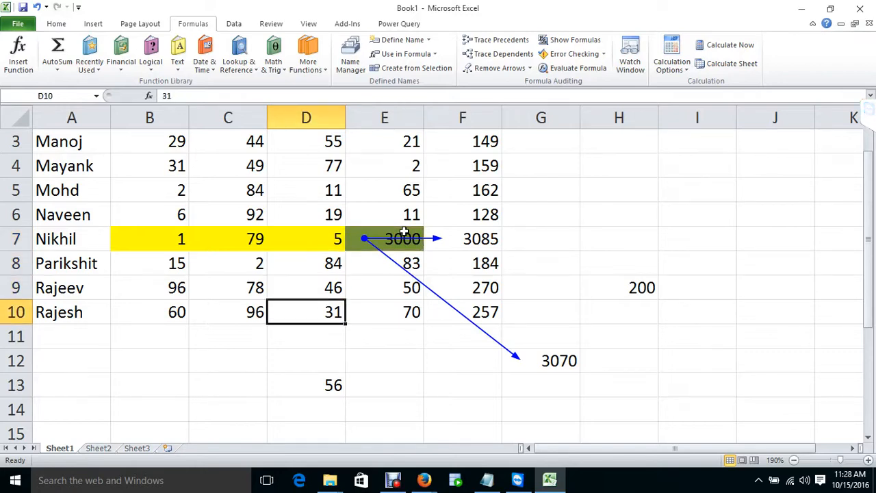
key(Right)
key(Right)
key(Down)
key(Down)
text(Ex)
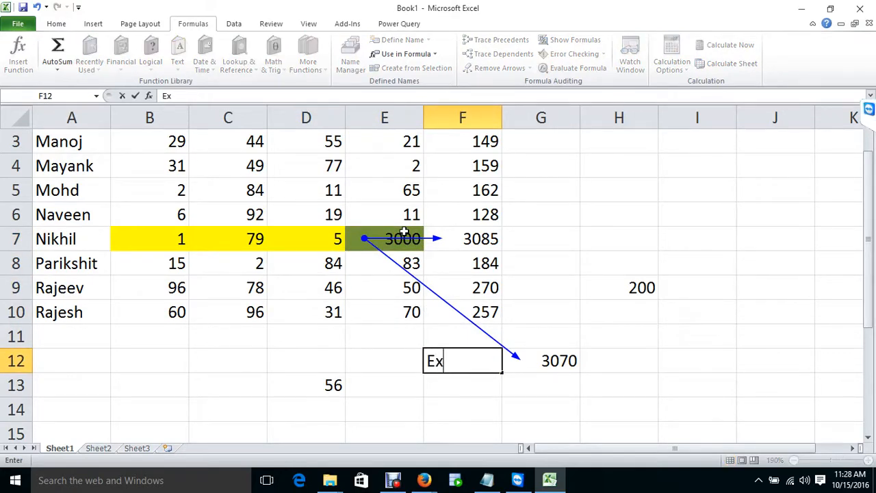
text(pense)
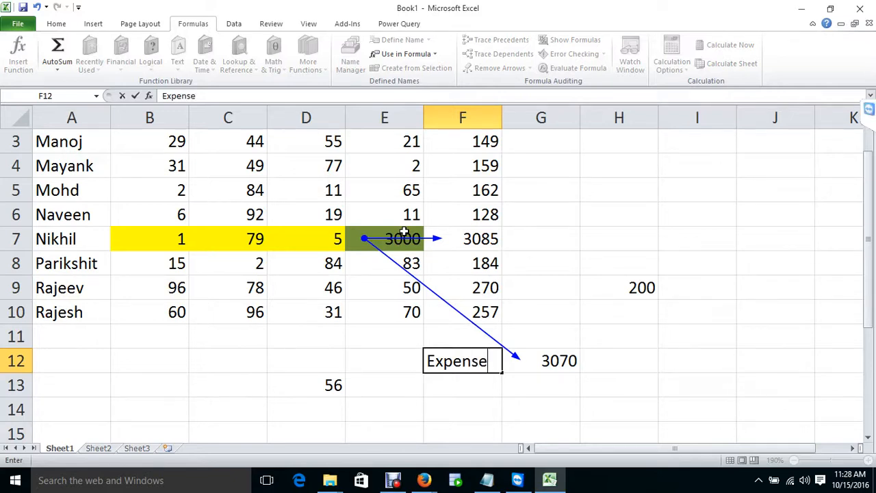
key(Return)
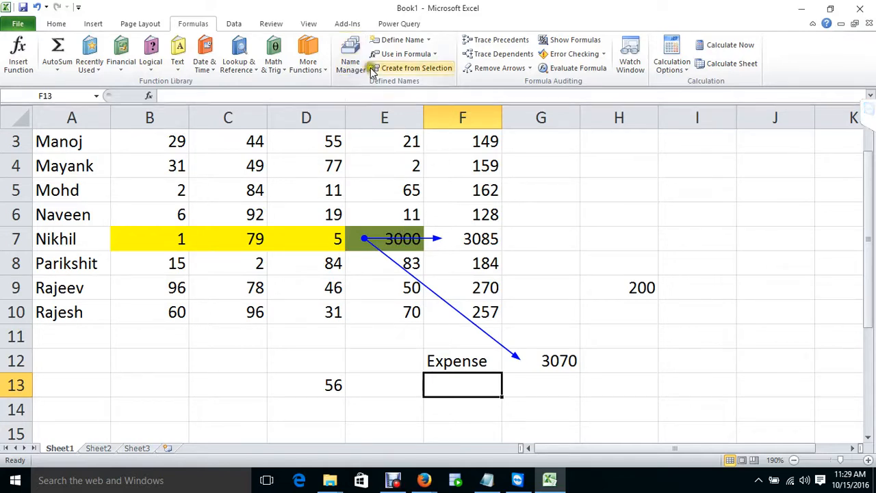
- Remove the dependent arrows and clear the leftover entries below the table from D12 onward
click(489, 71)
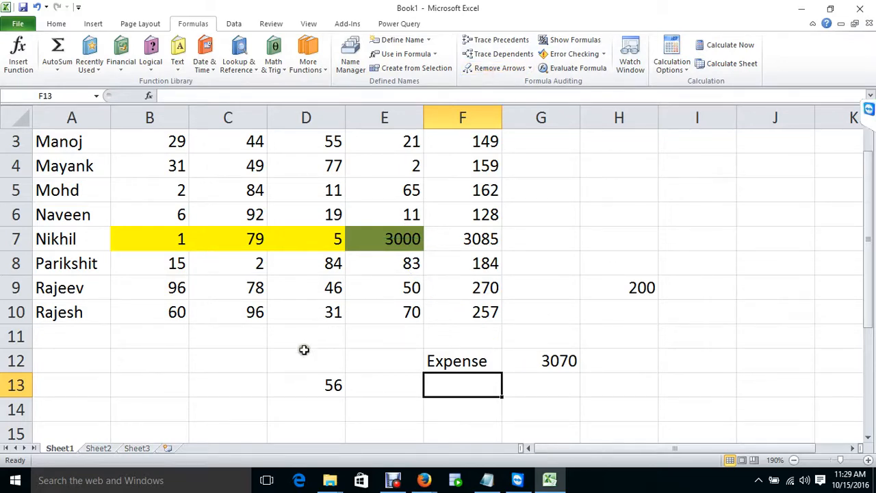
mouse_move(303, 350)
mouse_down()
mouse_move(695, 447)
mouse_move(686, 442)
mouse_up()
key(Delete)
- Move to the empty cell J1 and toggle Show Formulas on and off, ending with the normal values displayed
key(Up)
key(Right)
key(Right)
key(Right)
key(Right)
key(Right)
key(Right)
key(Right)
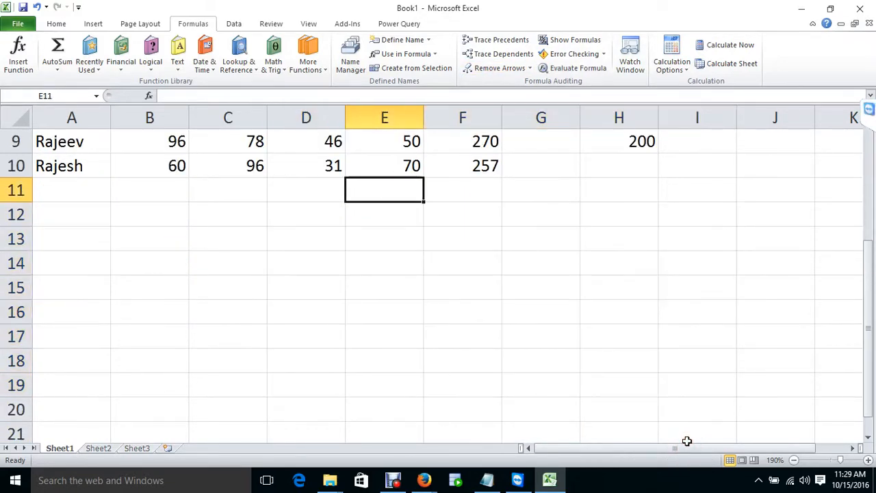
key(Up)
key(Left)
key(Up)
key(Up)
key(Up)
key(Up)
key(Up)
key(Up)
key(Up)
key(Up)
key(Up)
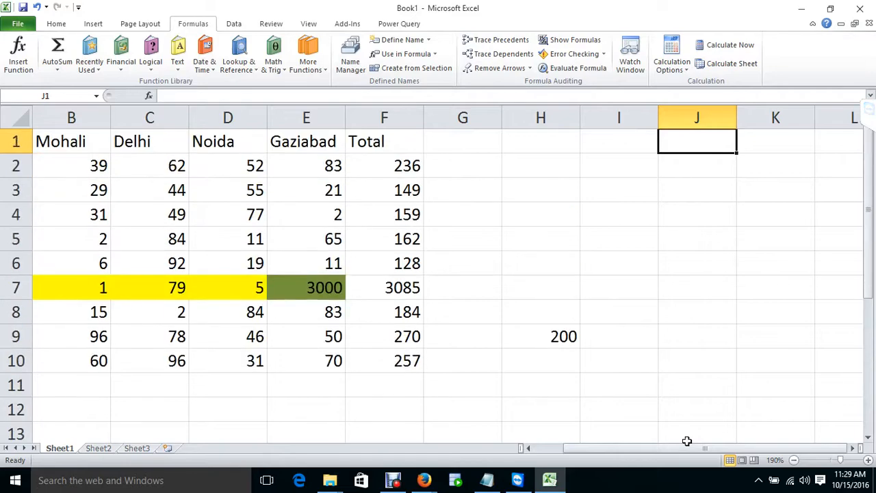
click(578, 41)
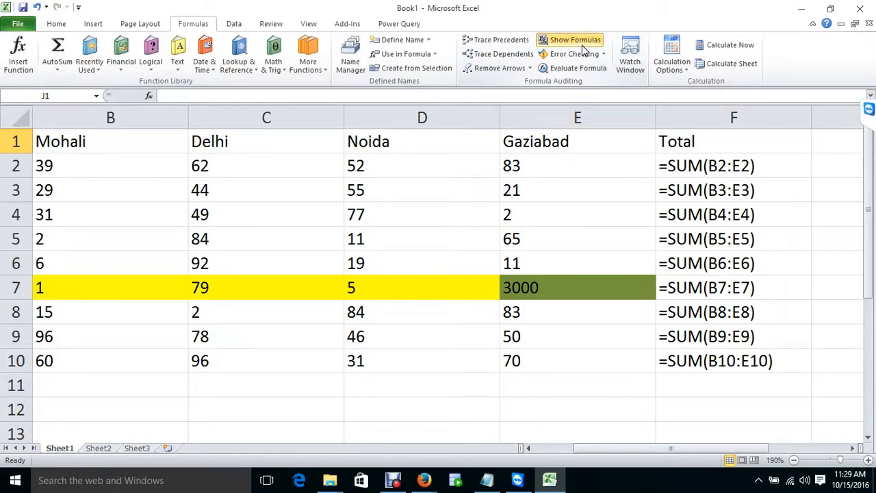
click(582, 45)
click(582, 45)
click(582, 45)
click(582, 45)
click(583, 45)
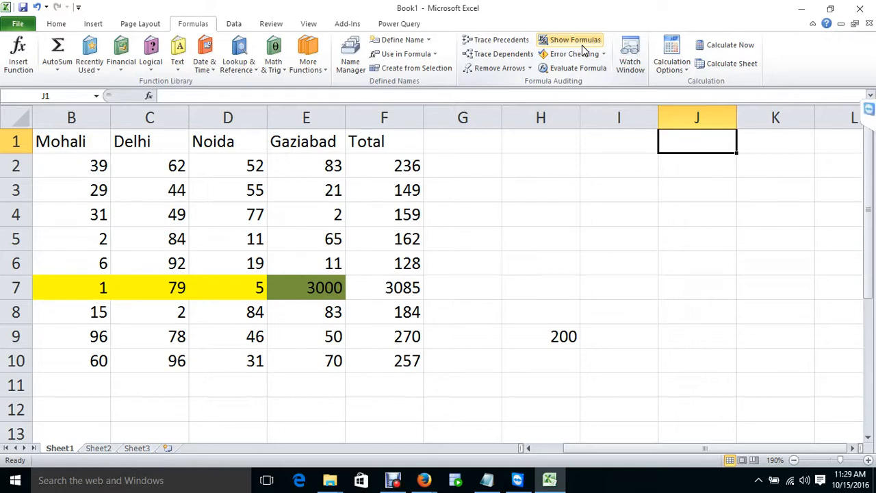
- Evaluate H9's formula =C4+C8+E5+D8 stage by stage with Evaluate Formula through to its final result, and close the evaluation
key(Left)
key(Left)
key(ctrl+Down)
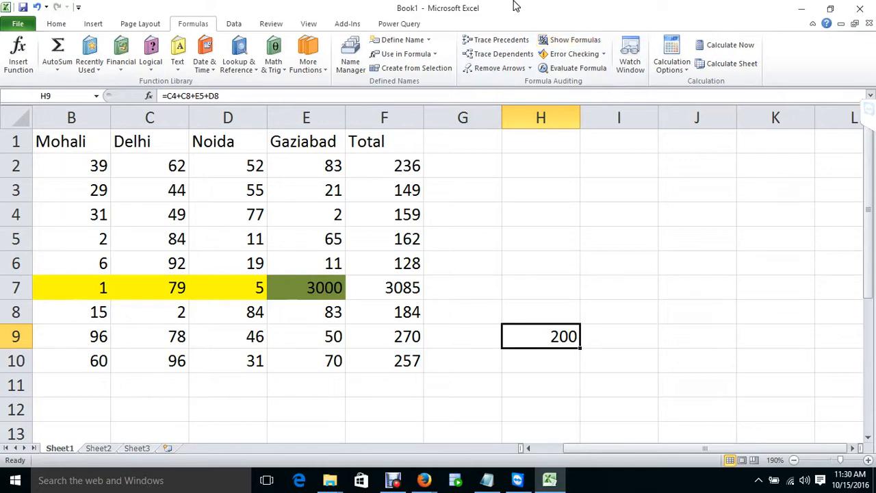
click(570, 67)
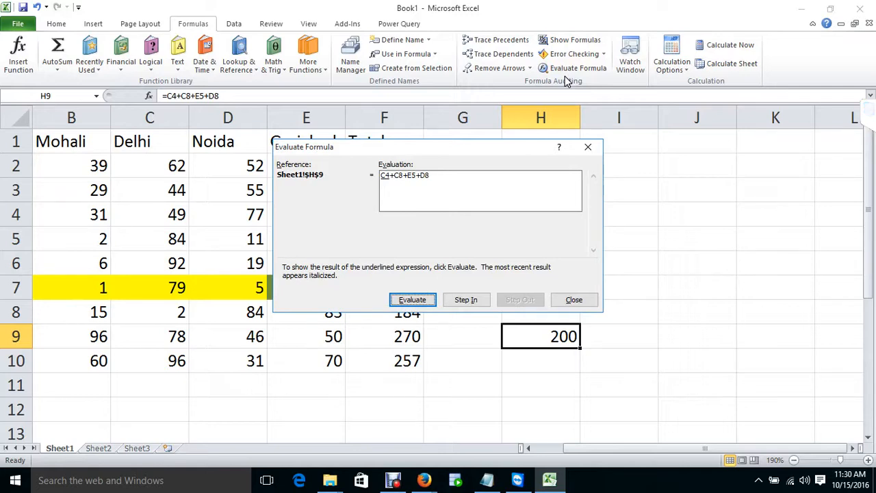
click(412, 301)
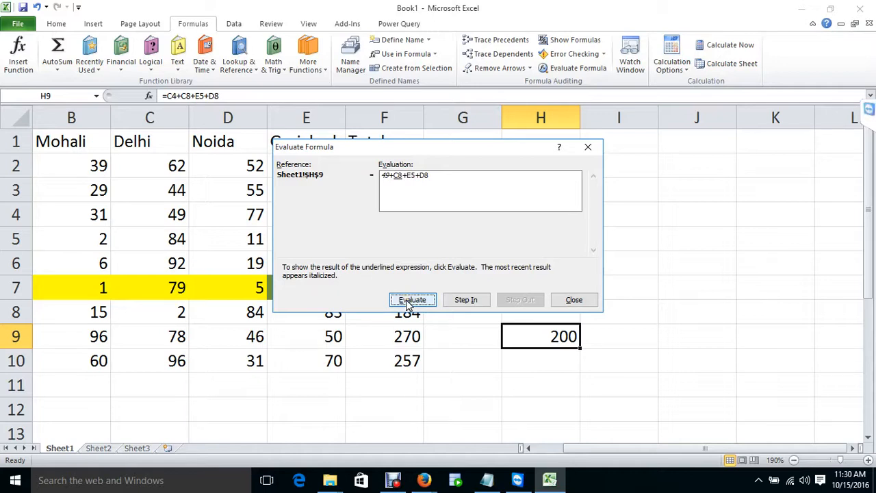
click(410, 301)
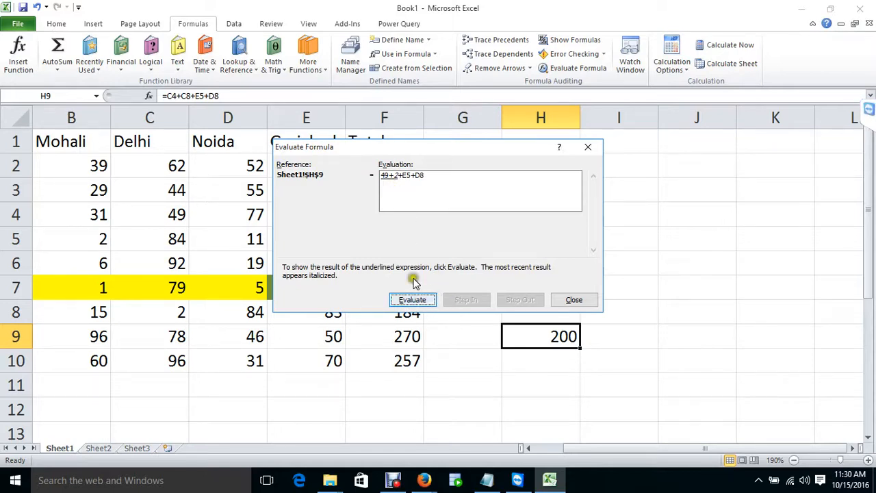
click(412, 301)
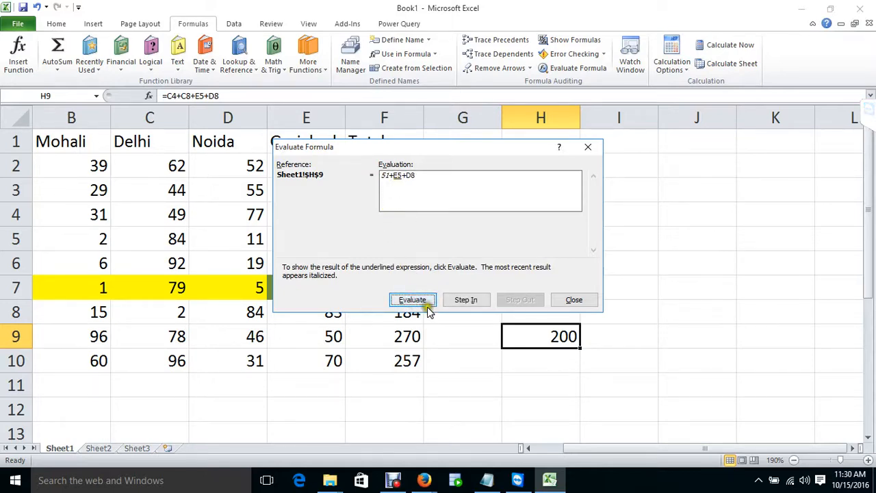
click(422, 301)
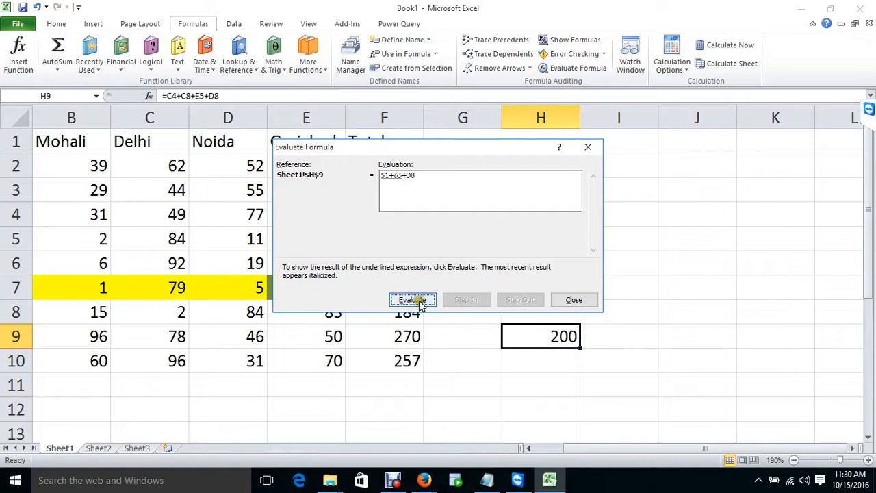
click(419, 301)
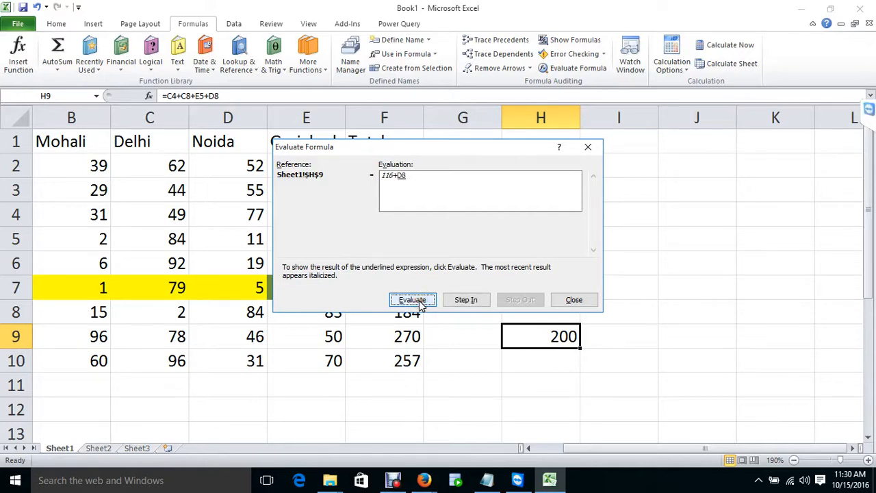
click(420, 303)
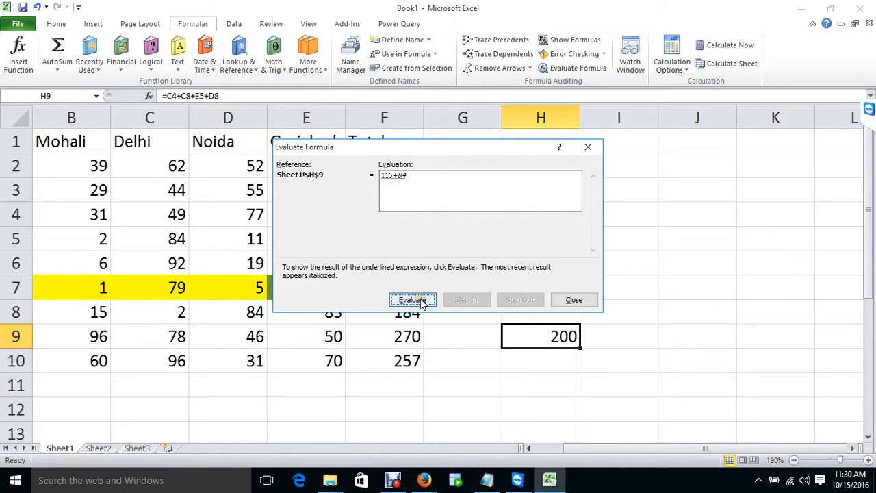
click(420, 302)
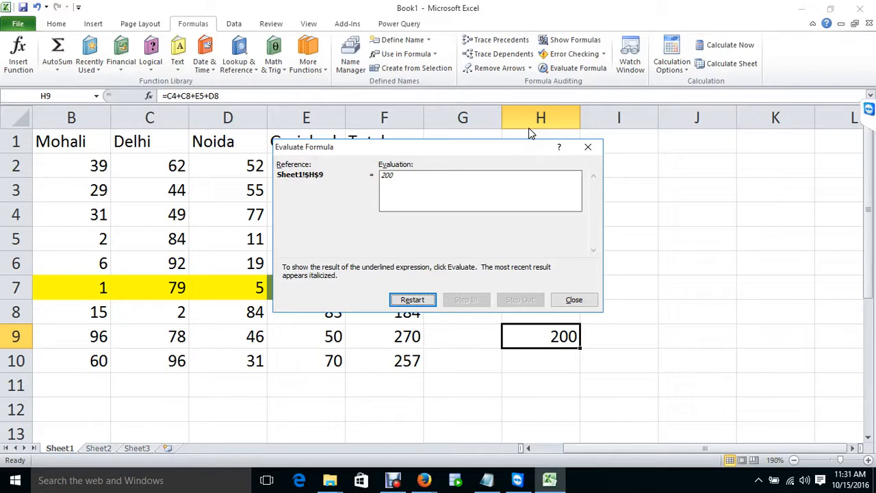
key(Escape)
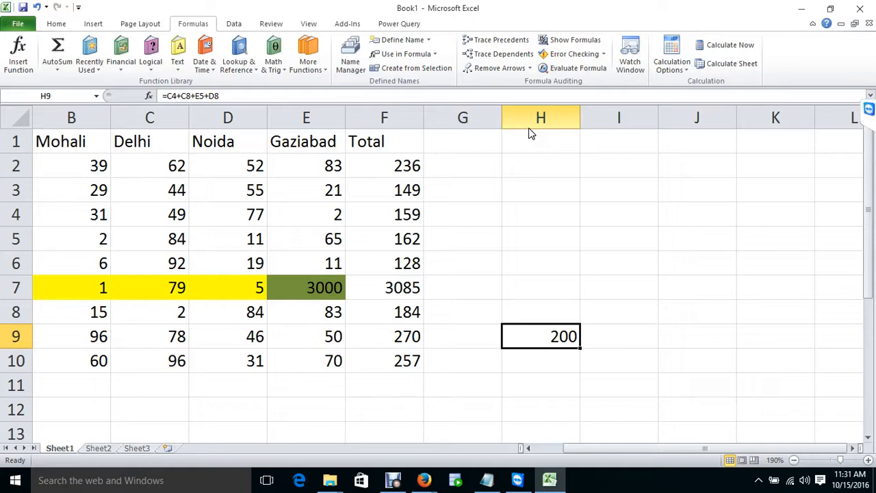
- Enter 10 in I4 and 20 in I5, and add them with AutoSum in I6
key(Up)
key(Right)
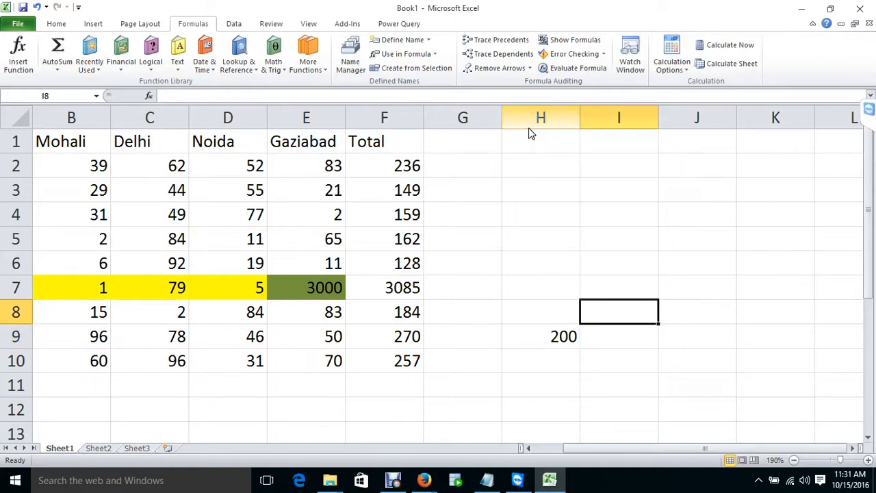
key(Up)
key(Up)
key(Up)
key(Up)
text(10)
key(Return)
text(20)
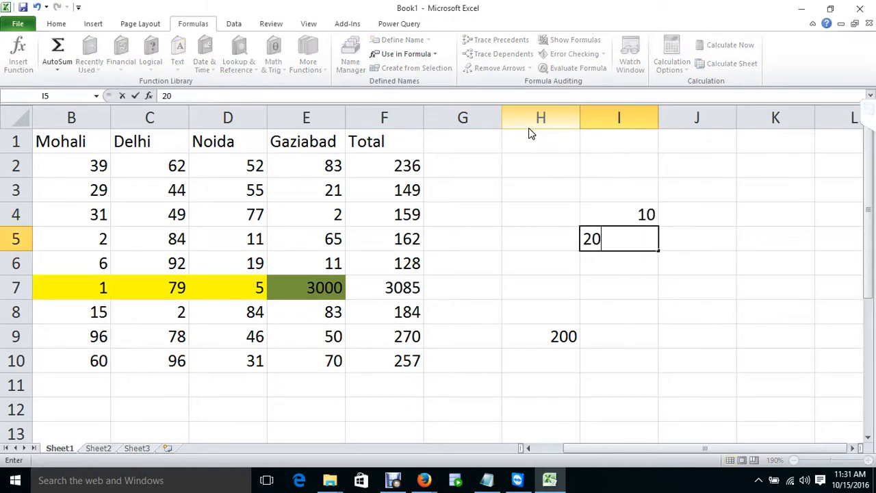
key(Return)
key(alt+equal)
key(Return)
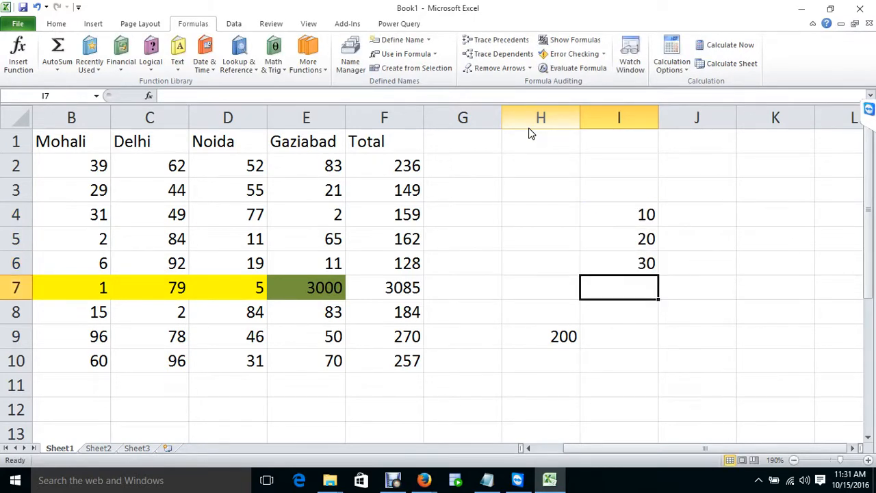
- Replace the value in I4 with 50 to test automatic recalculation of the sum
key(Up)
key(Up)
key(Up)
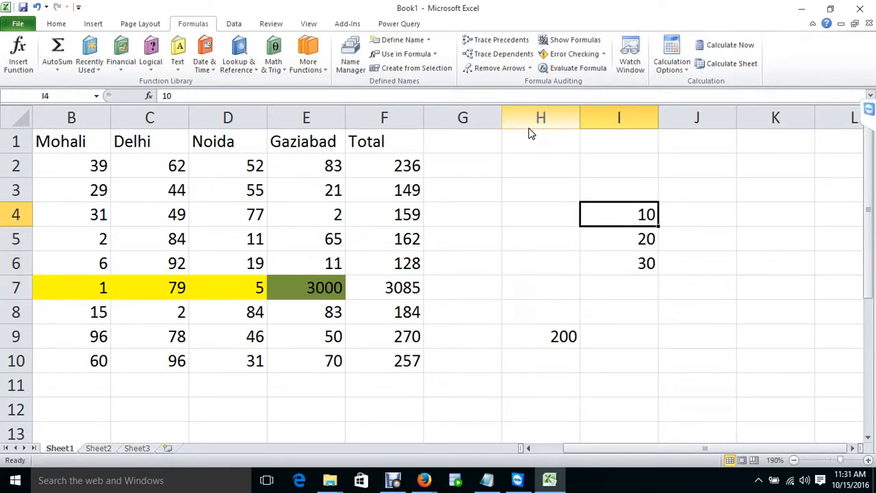
text(50)
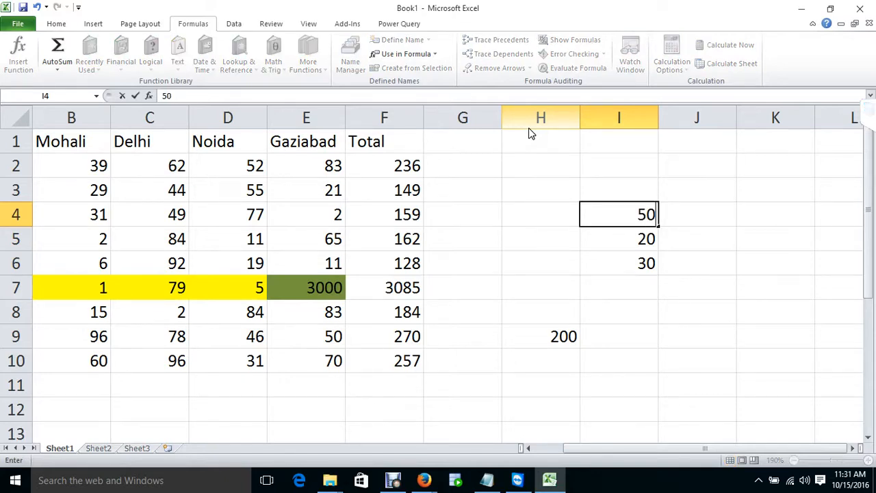
key(Return)
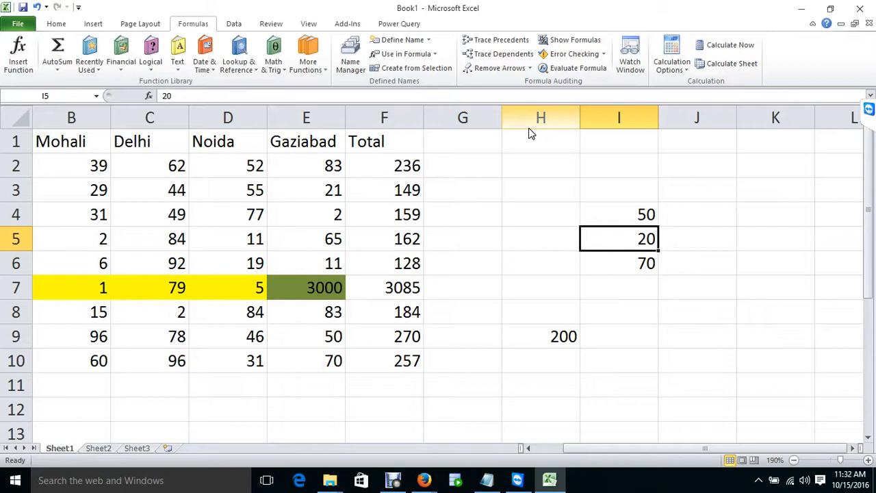
- Switch the calculation option to Manual and change I4 to 5000
click(667, 65)
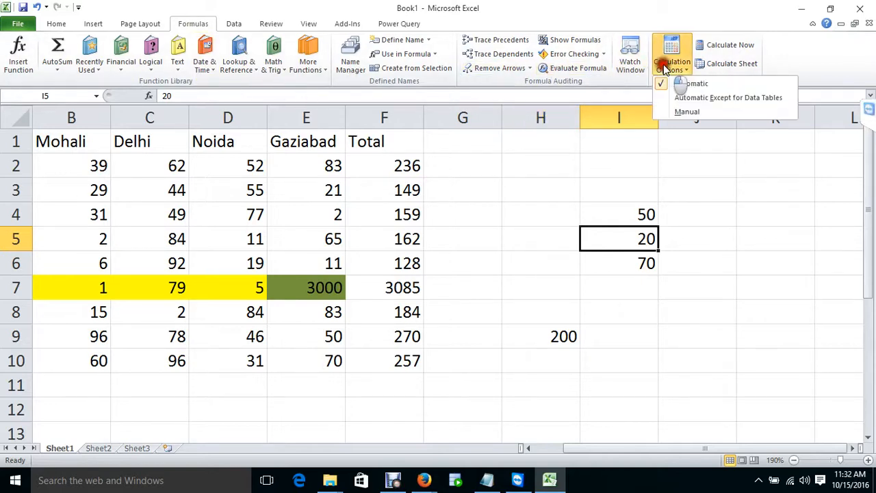
click(675, 115)
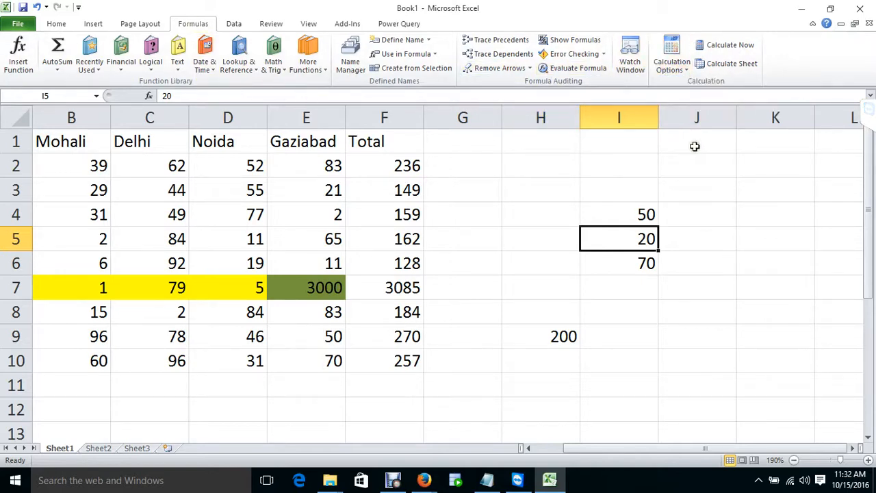
click(620, 305)
click(618, 234)
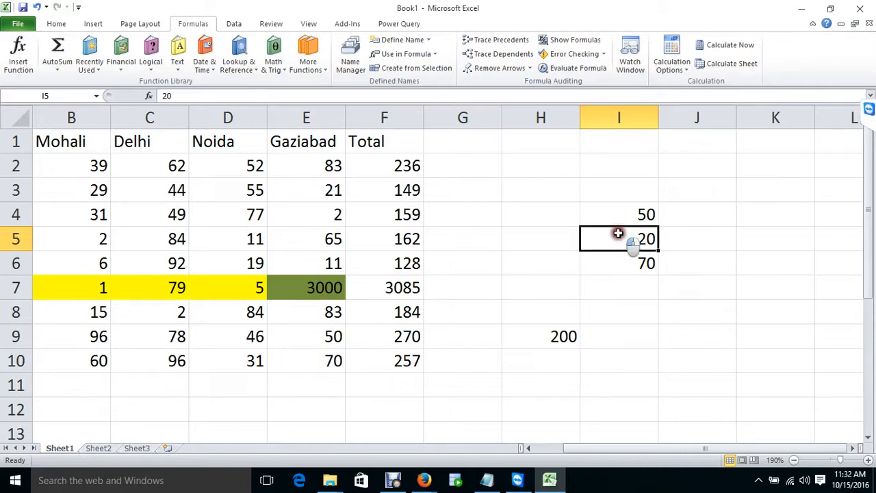
click(621, 215)
text(5000)
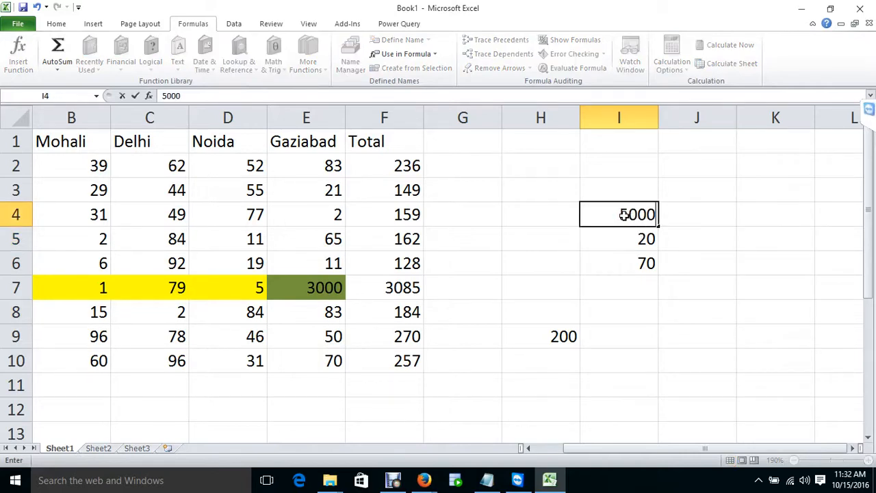
key(Return)
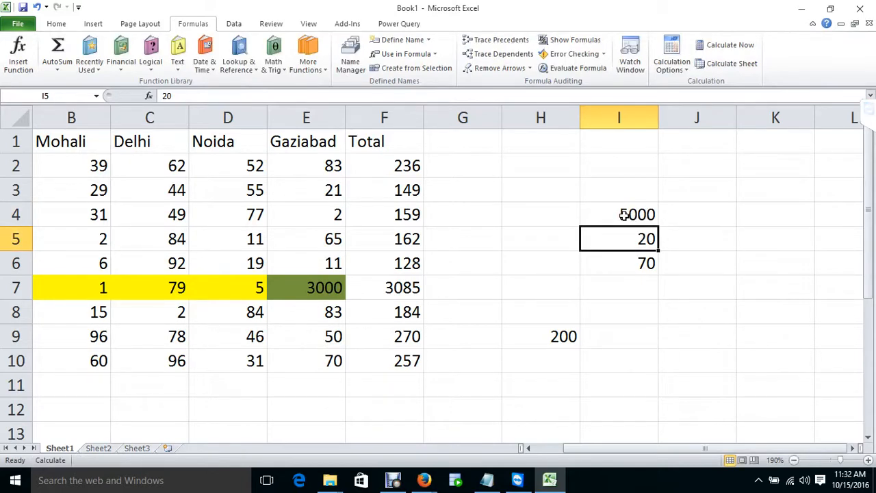
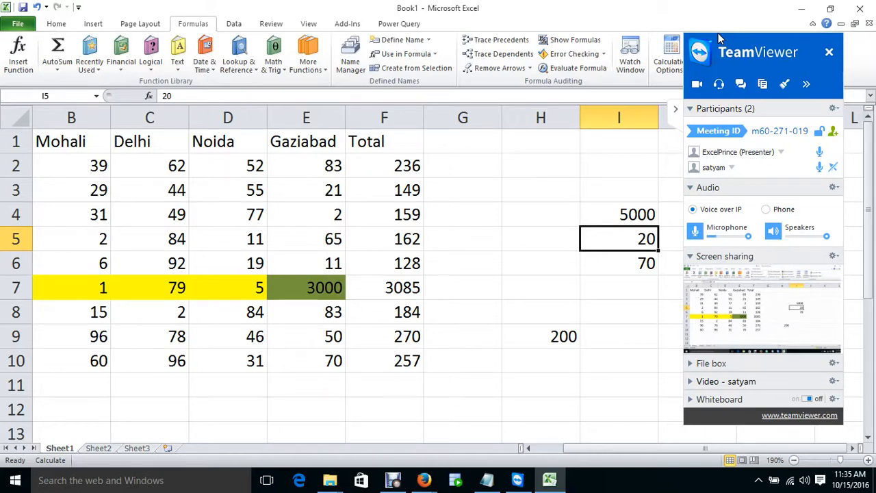
- Collapse the TeamViewer meeting panel and set the calculation option back to Automatic
click(676, 108)
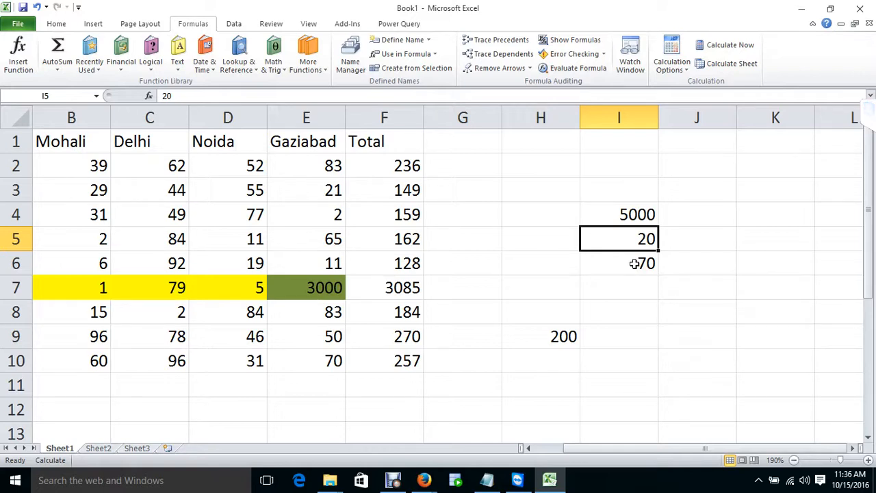
click(684, 65)
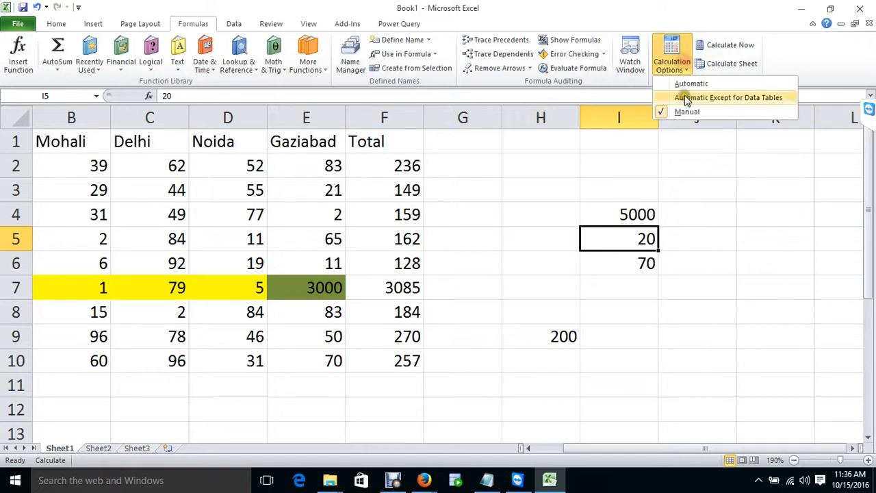
click(685, 84)
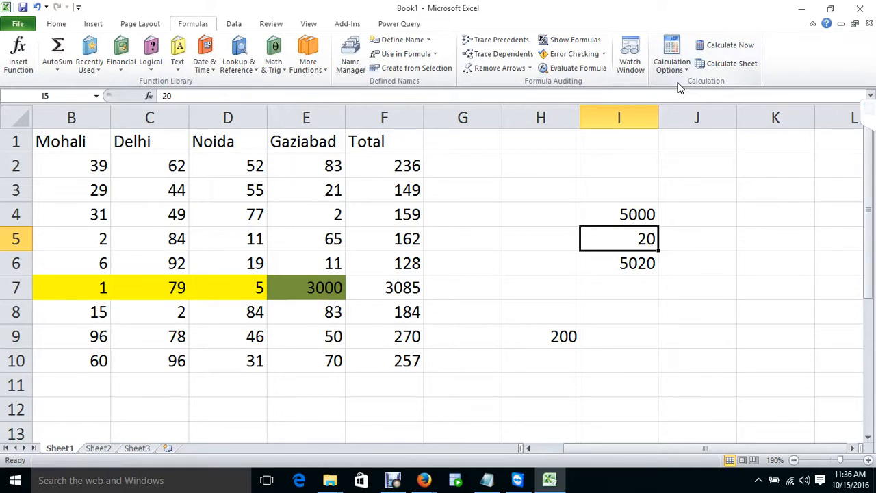
key(alt+f)
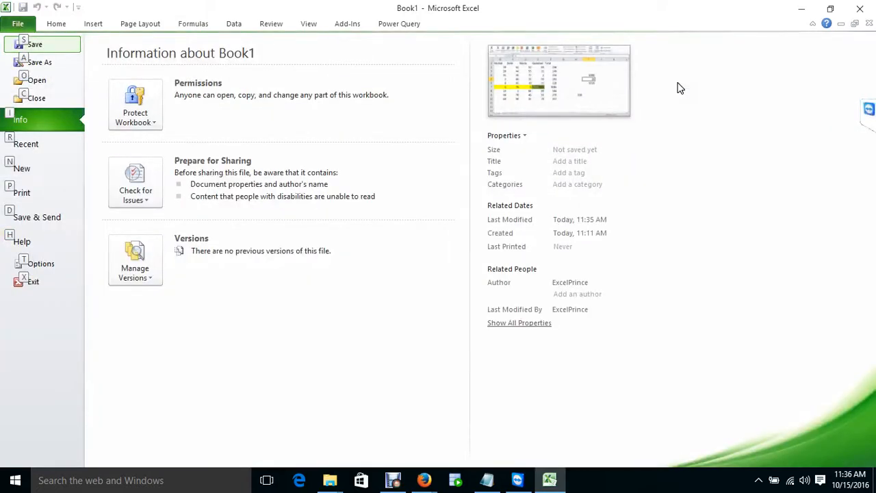
key(Escape)
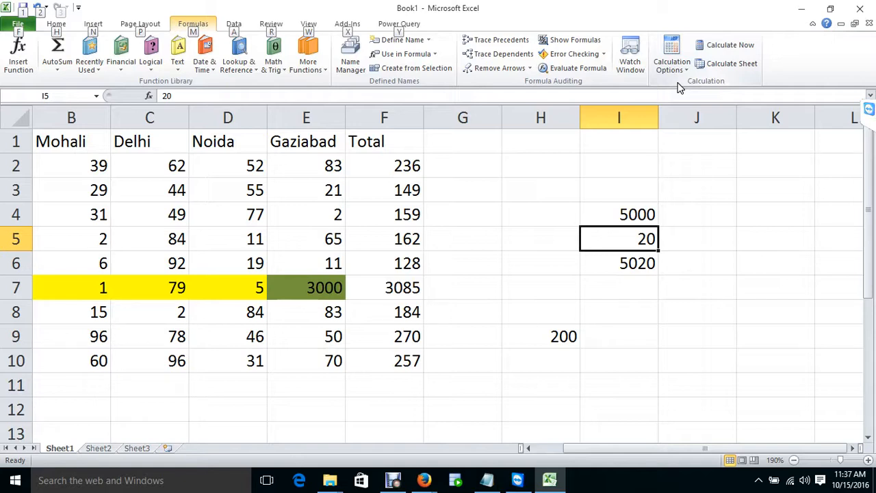
- Clear the practice entries from H2:K11 and bring up the data commands
drag(417, 257, 420, 249)
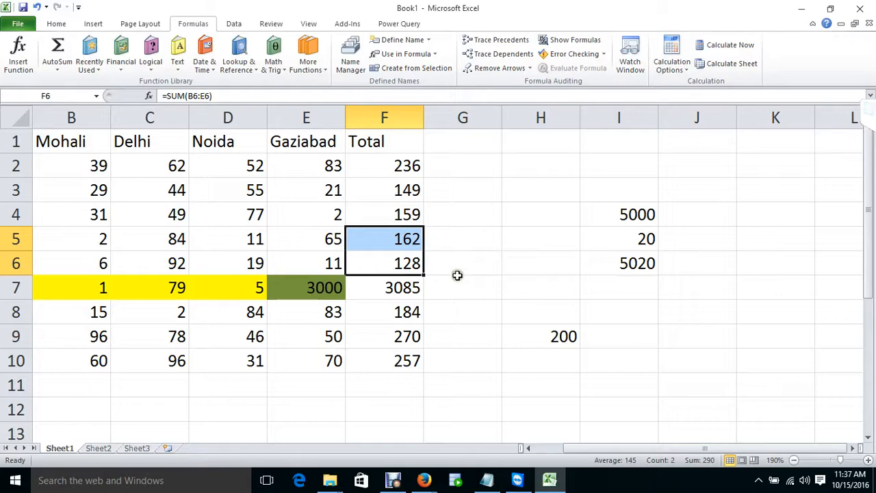
scroll(445, 283, down, 2)
click(502, 333)
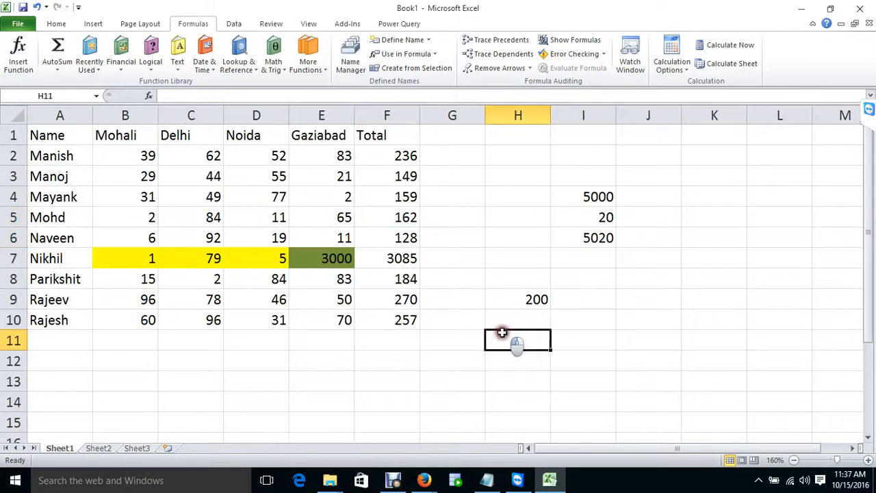
drag(519, 159, 700, 346)
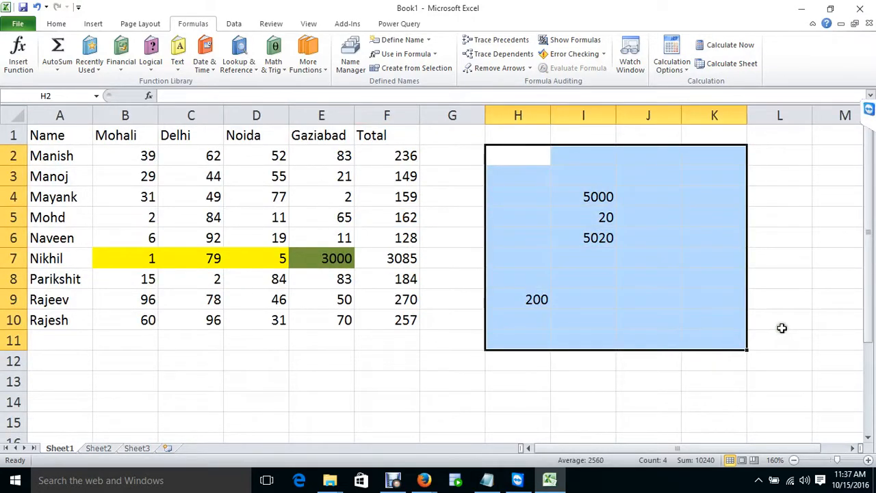
key(Delete)
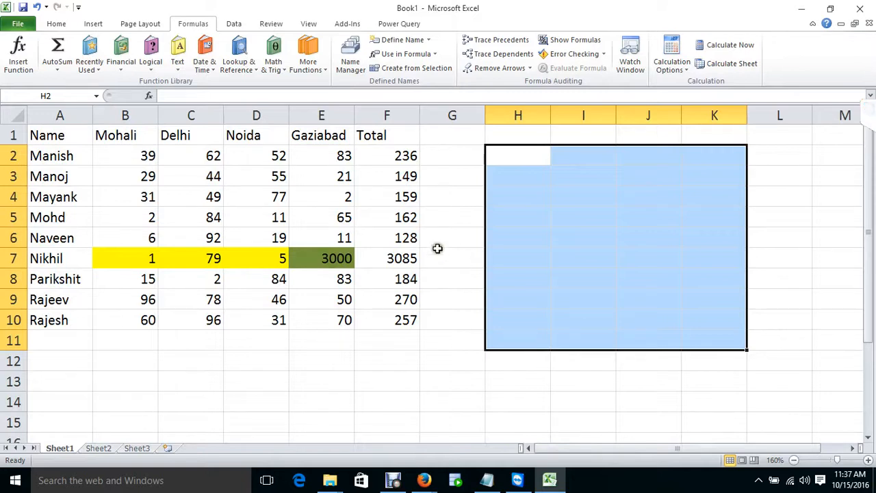
click(234, 25)
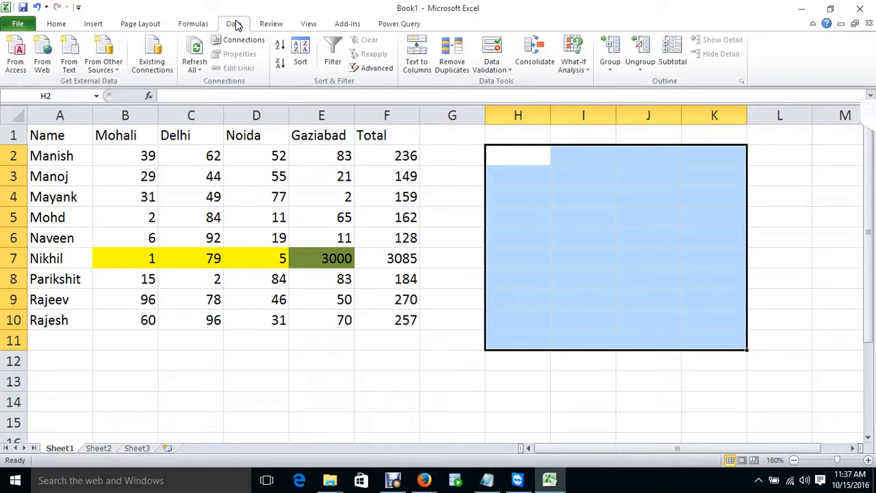